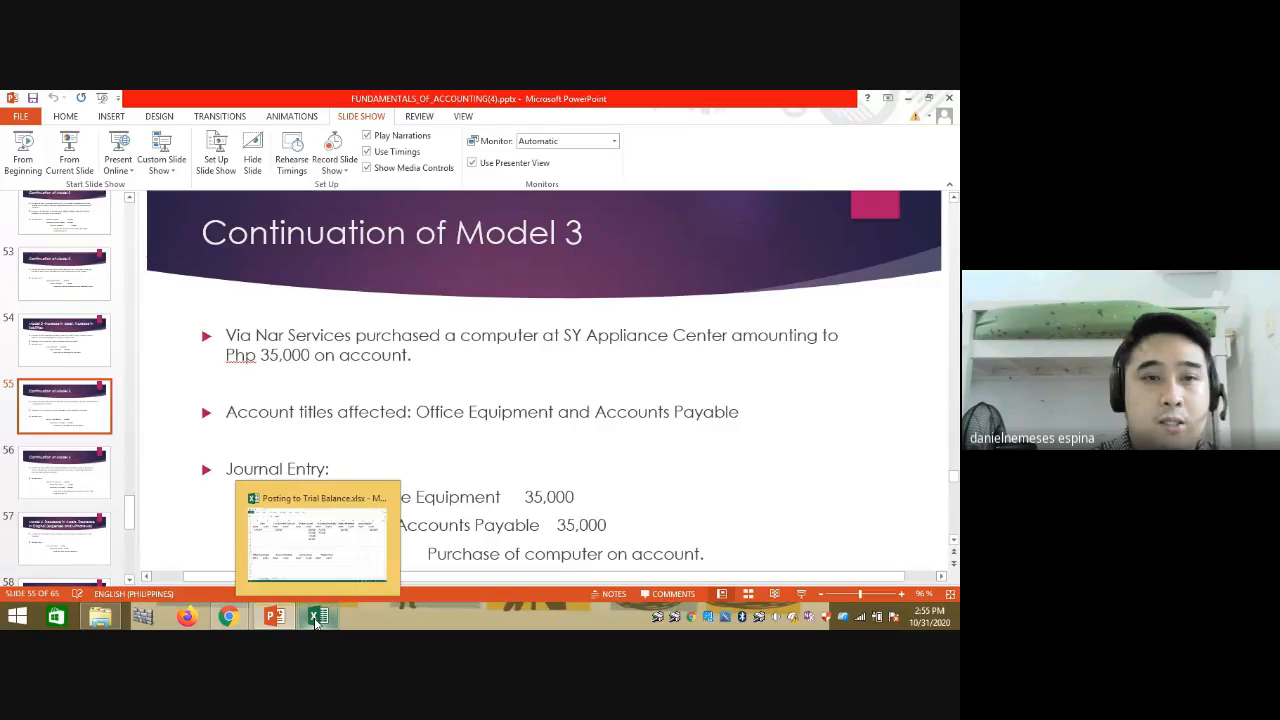
# Step: Switch to the Excel General Ledger and post 35,000 as the first Office Equipment debit and the first Accounts Payable credit
pyautogui.click(316, 618)
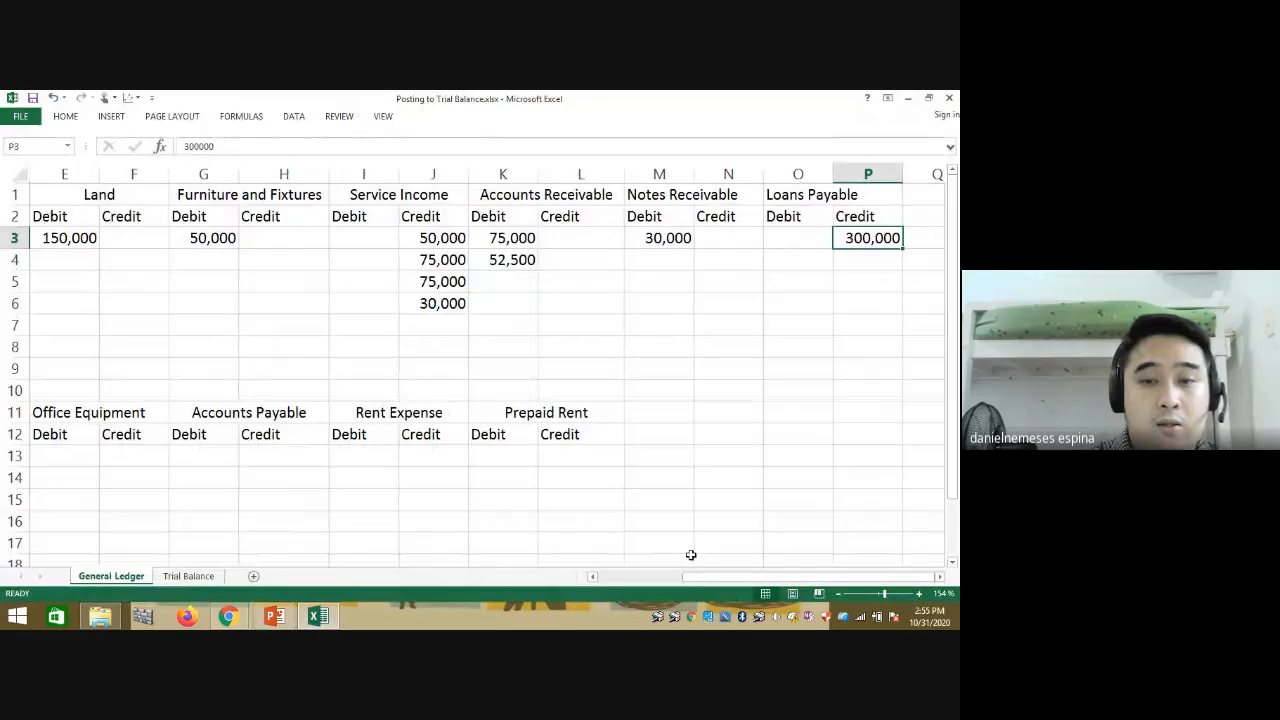
pyautogui.moveTo(701, 584); pyautogui.dragTo(636, 584)
pyautogui.click(391, 459)
pyautogui.write('35,000')
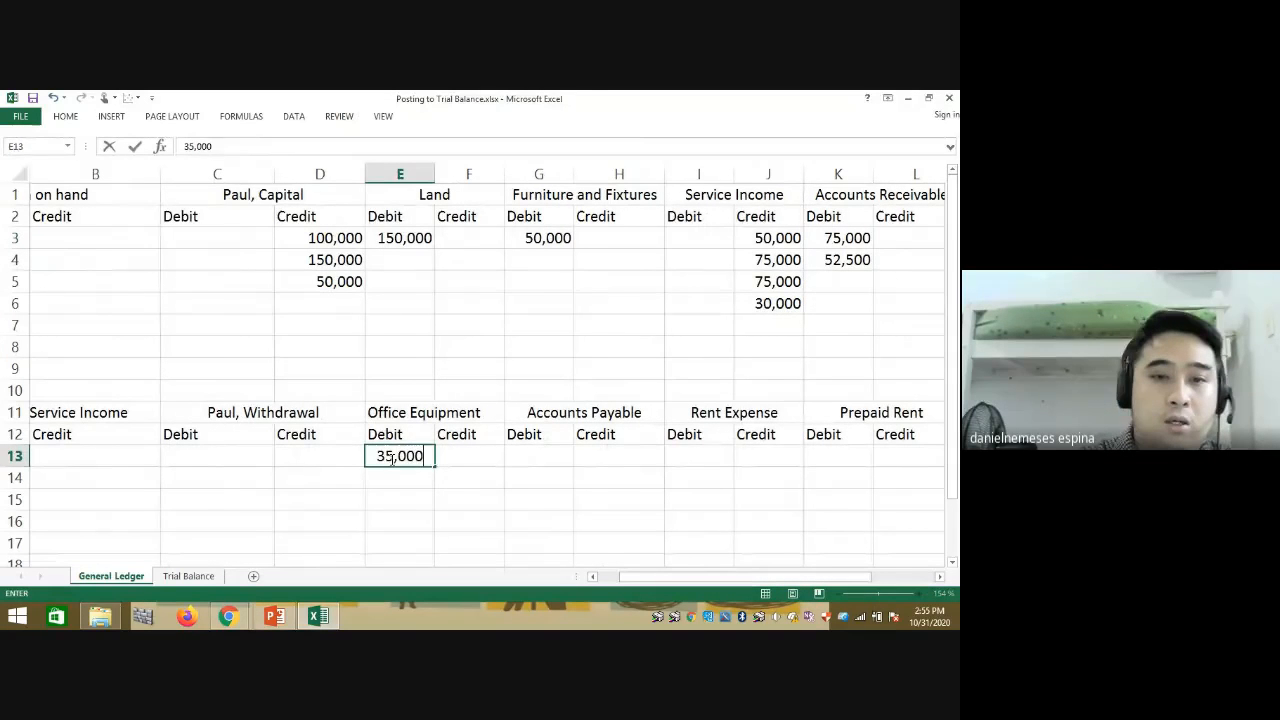
pyautogui.press('Return')
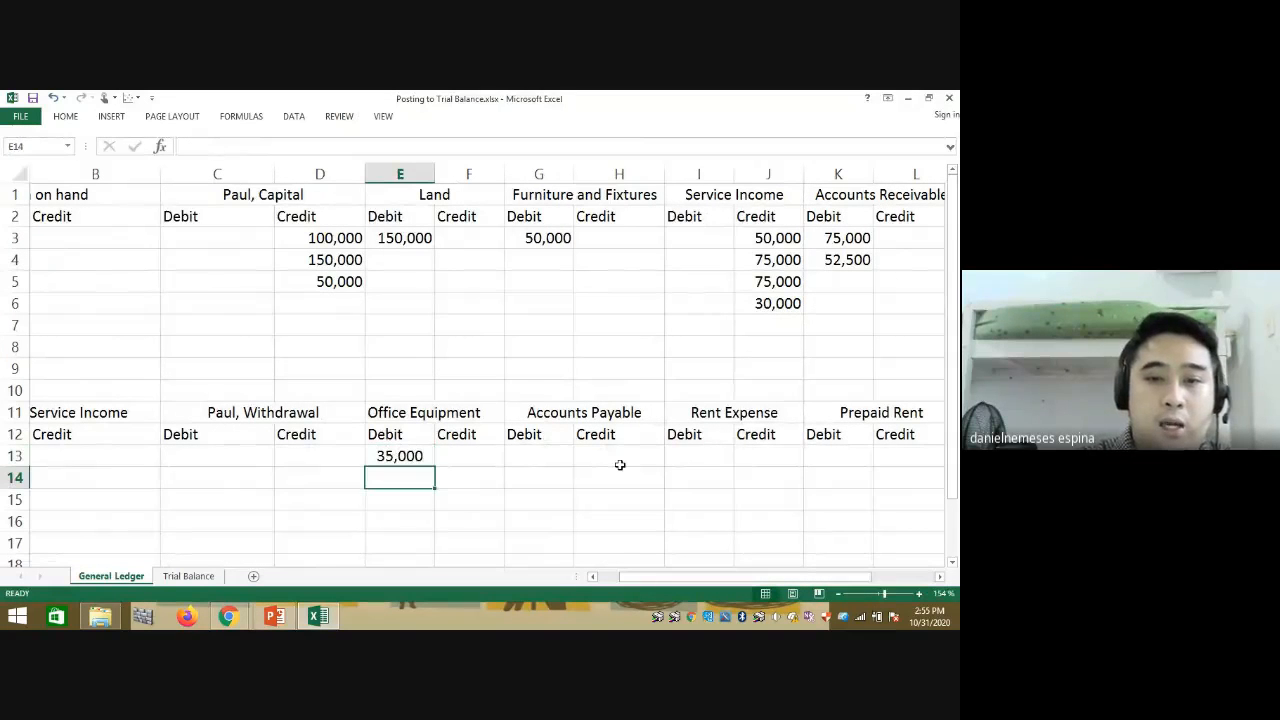
pyautogui.click(613, 460)
pyautogui.write('3')
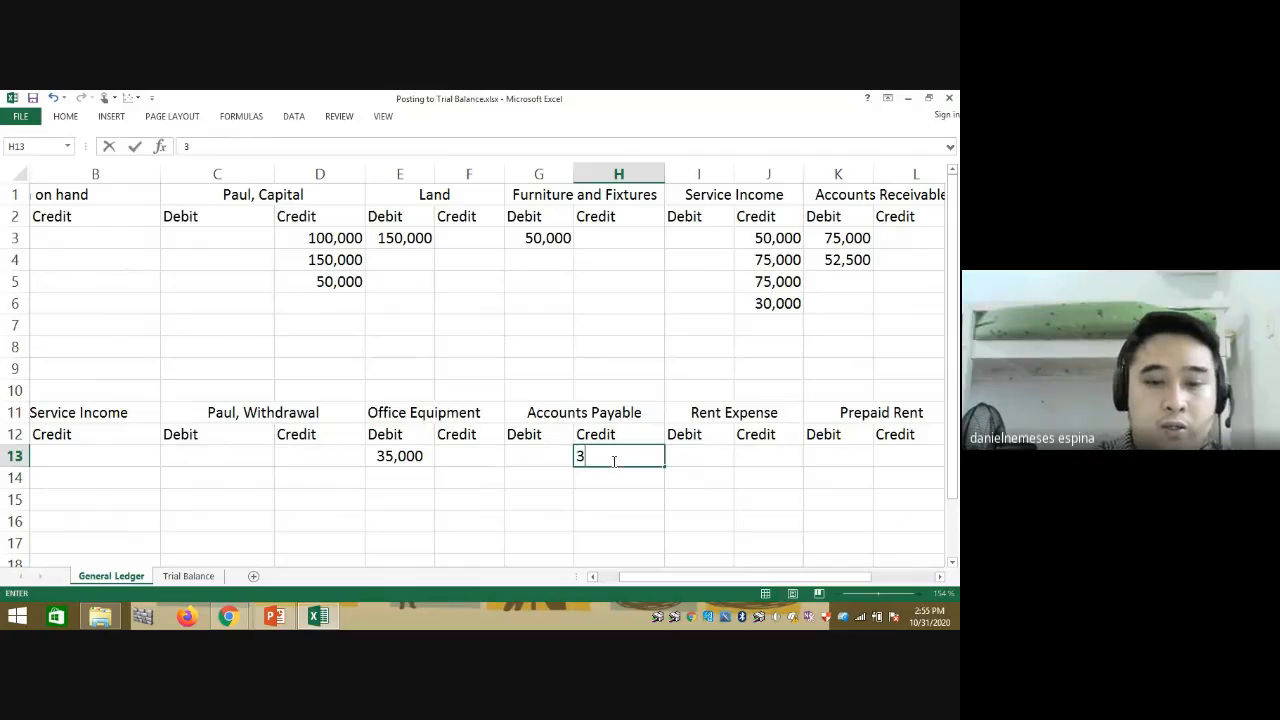
pyautogui.write('5,000')
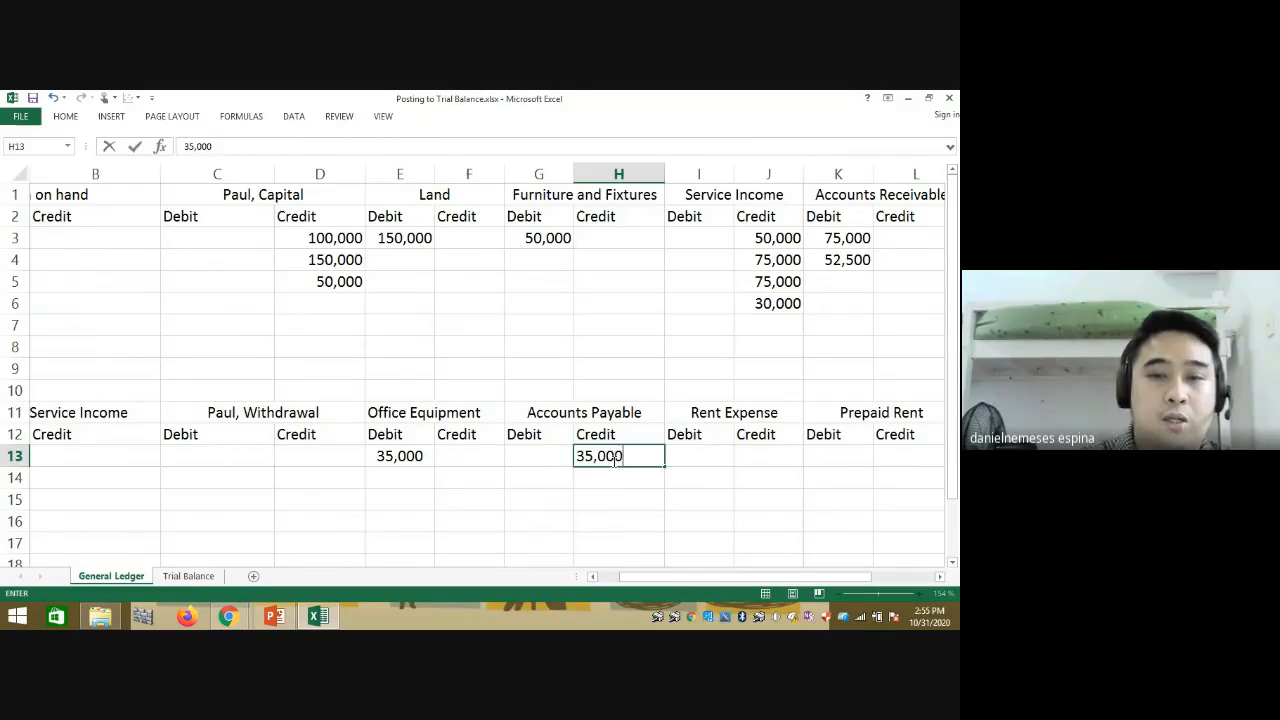
pyautogui.press('Return')
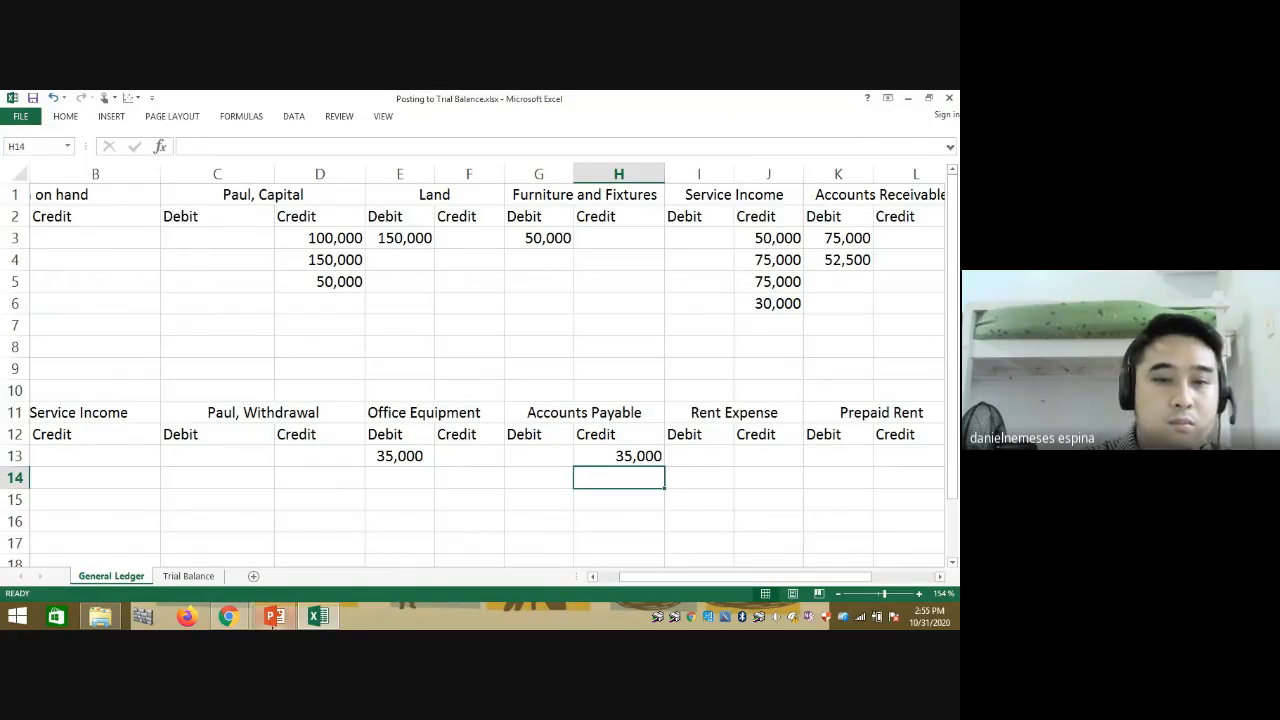
# Step: Open the photocopier purchase on PowerPoint slide 56, and post 65,000 as the second Office Equipment debit in the Excel ledger
pyautogui.click(270, 620)
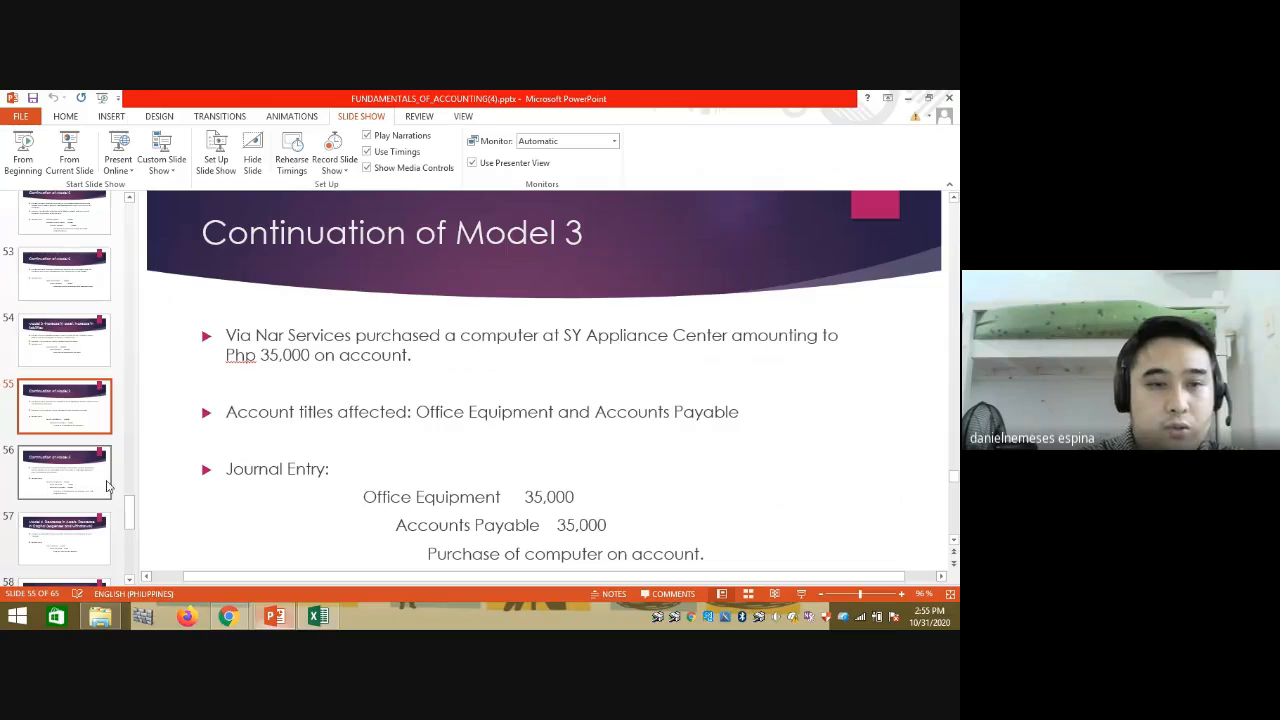
pyautogui.click(72, 491)
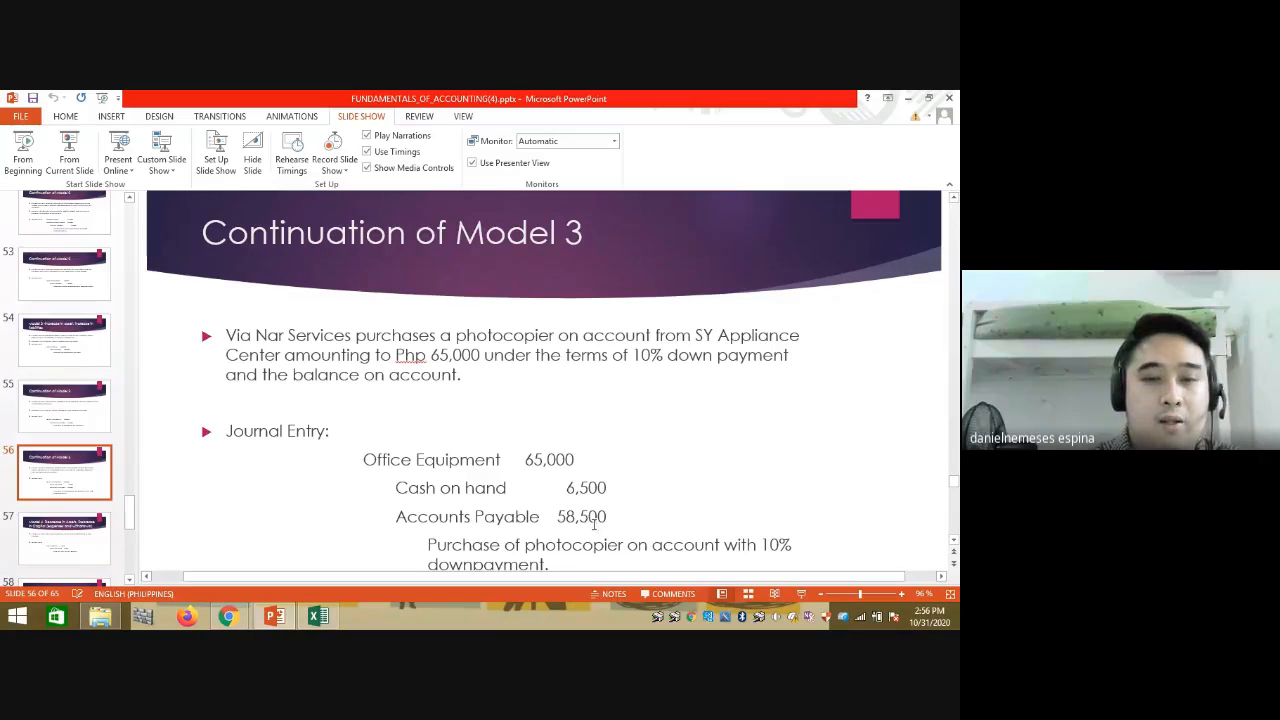
pyautogui.click(315, 619)
pyautogui.click(392, 478)
pyautogui.write('6')
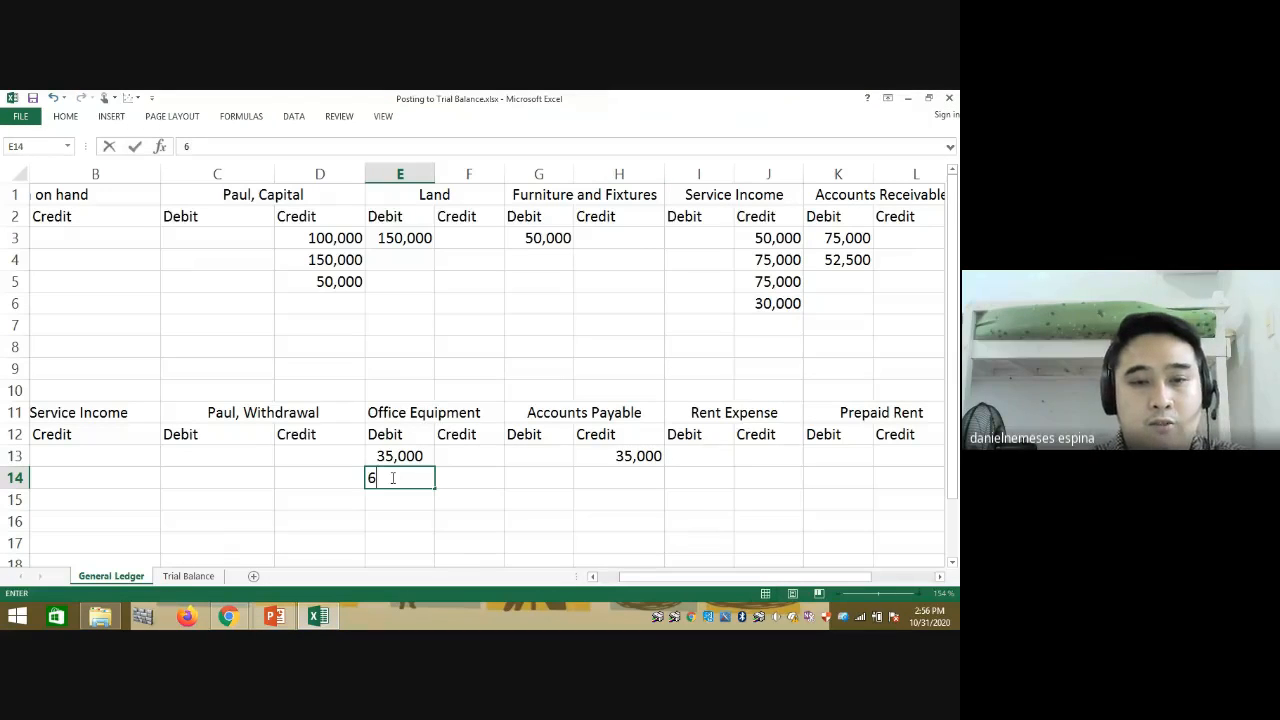
pyautogui.write('5,000')
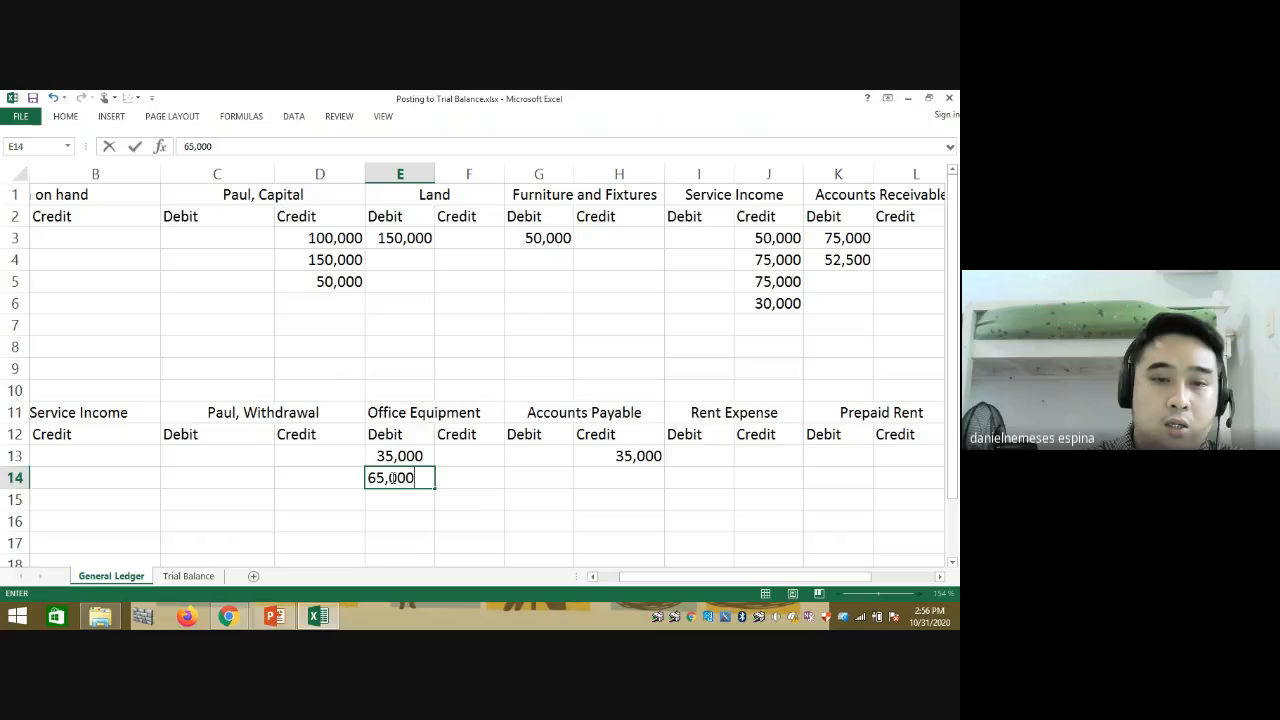
pyautogui.press('Return')
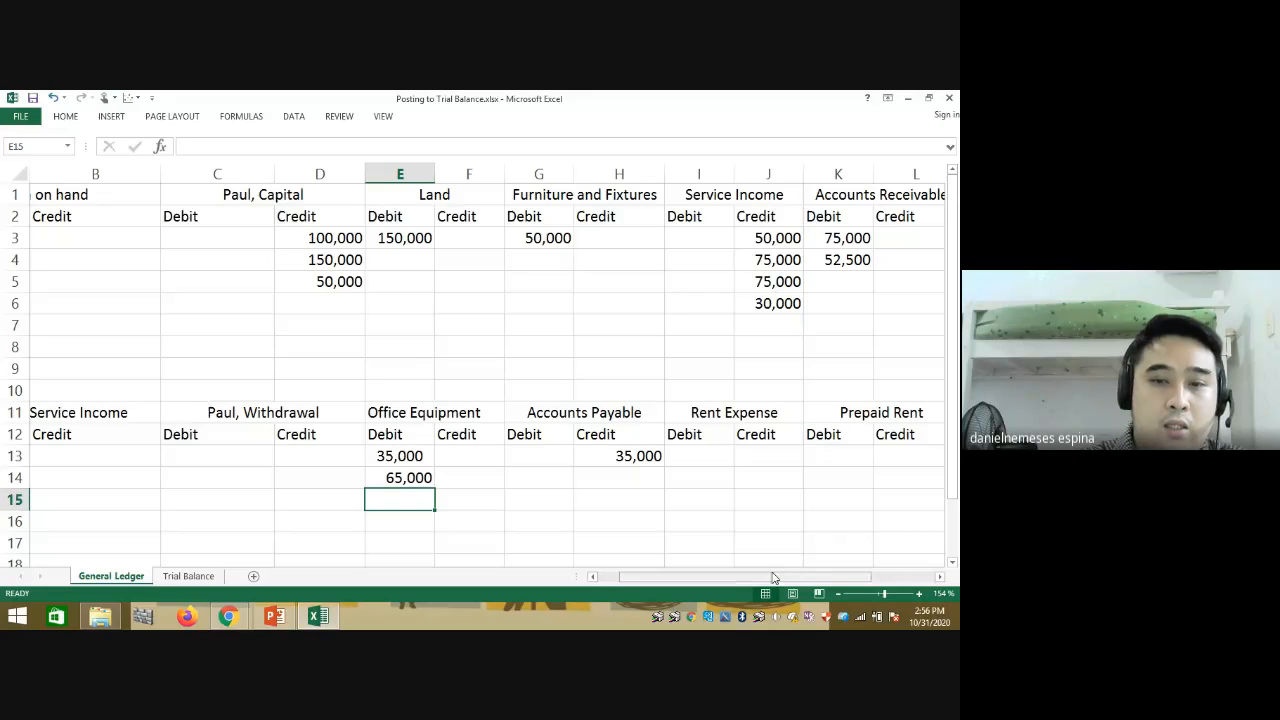
# Step: Post the 6,500 down payment as the first Cash on hand credit in cell B3
pyautogui.moveTo(772, 578); pyautogui.dragTo(752, 578)
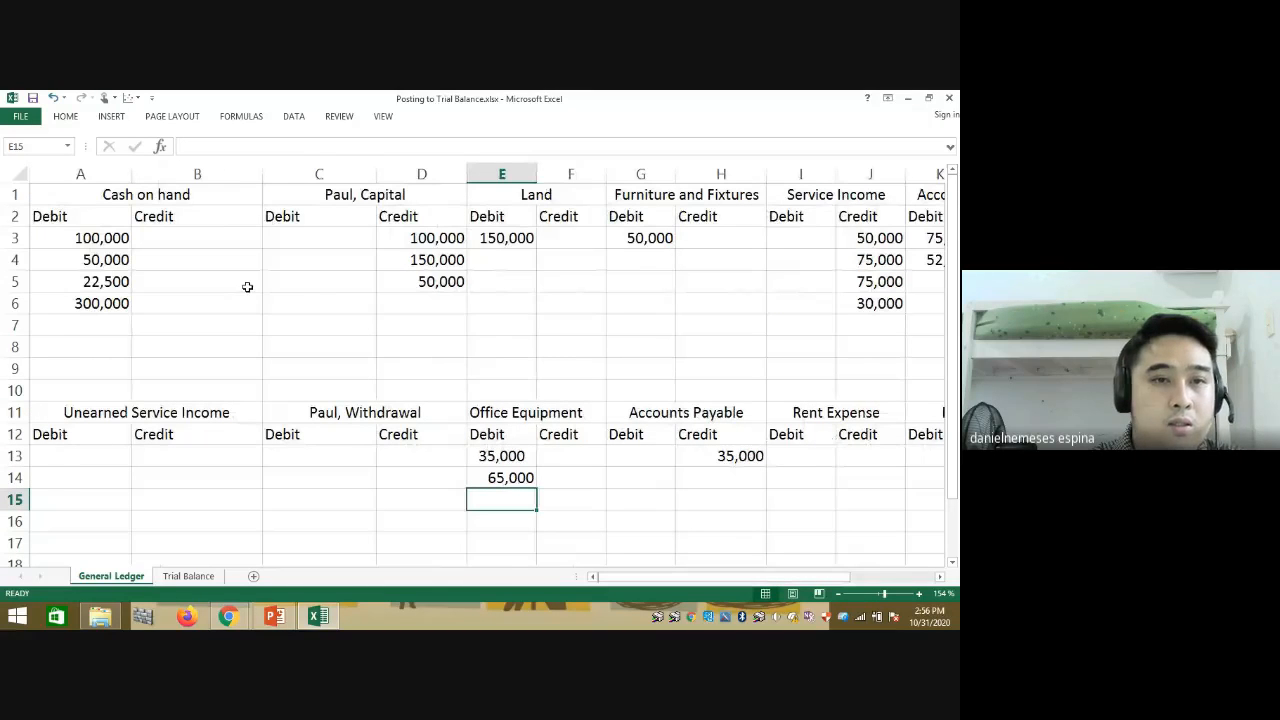
pyautogui.click(229, 243)
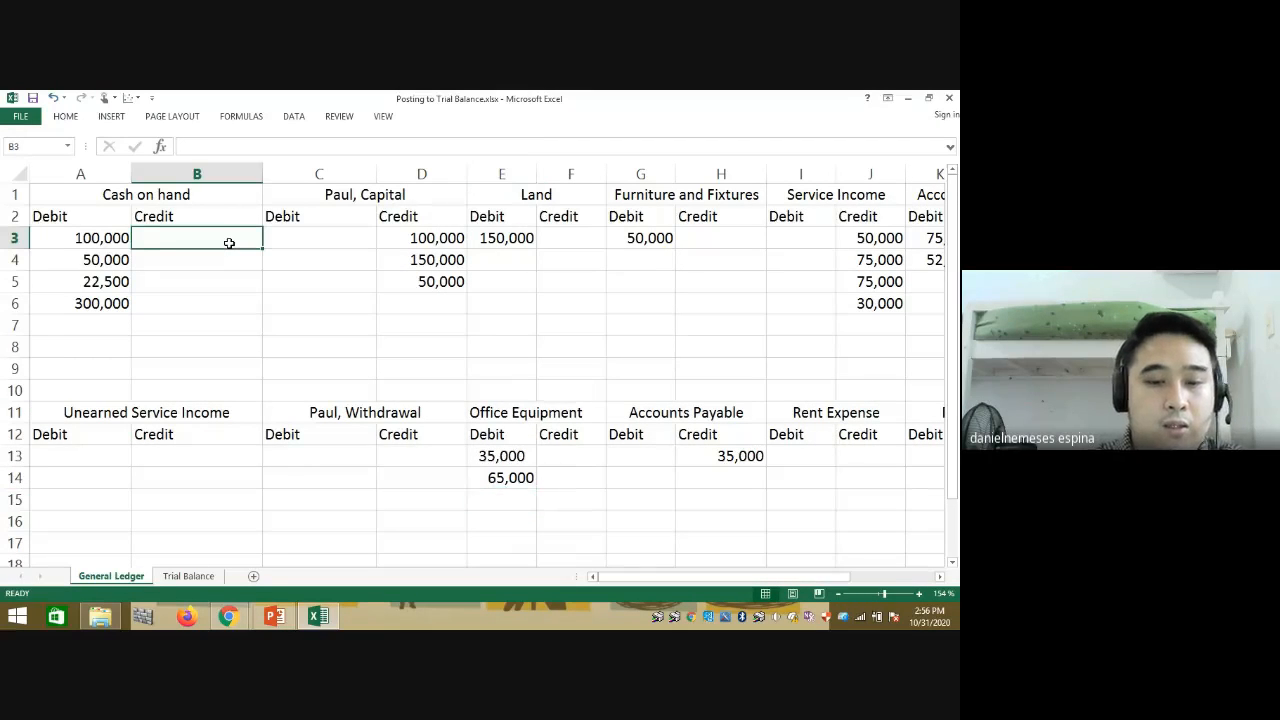
pyautogui.write('6,500')
pyautogui.press('Return')
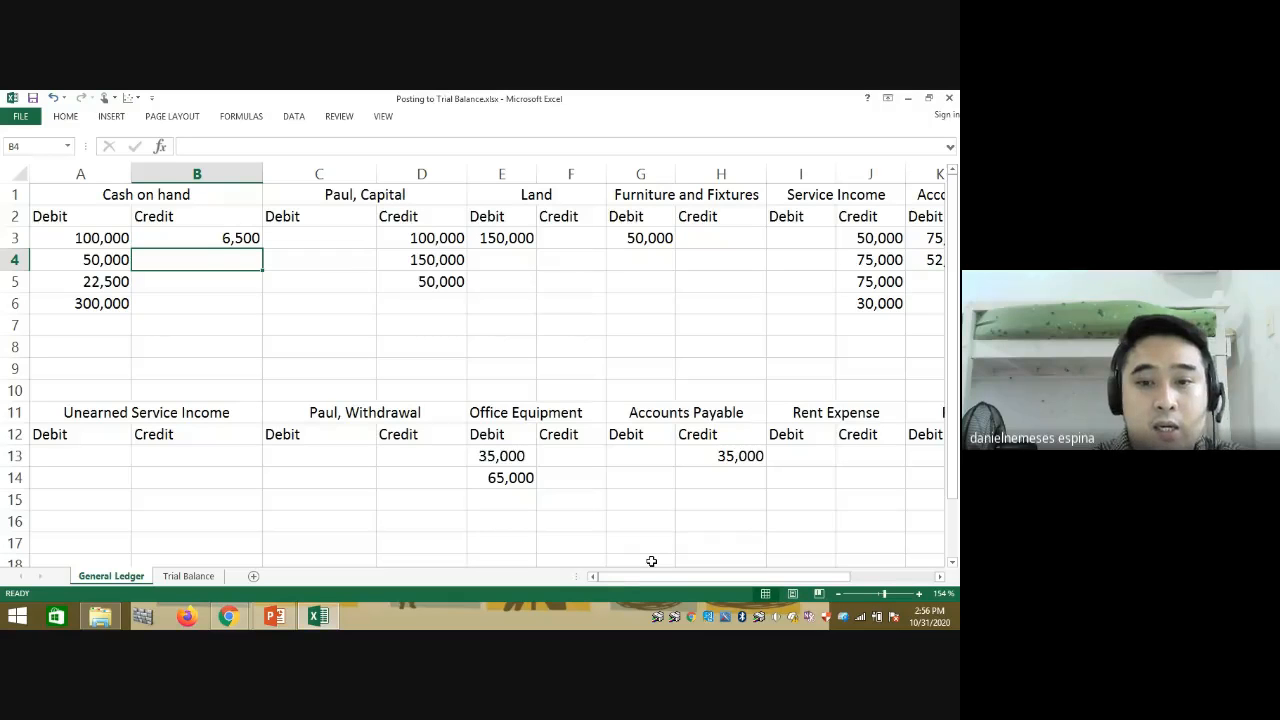
# Step: Post the photocopier balance of 58,500 as the second Accounts Payable credit in cell H14
pyautogui.moveTo(618, 584); pyautogui.dragTo(618, 584)
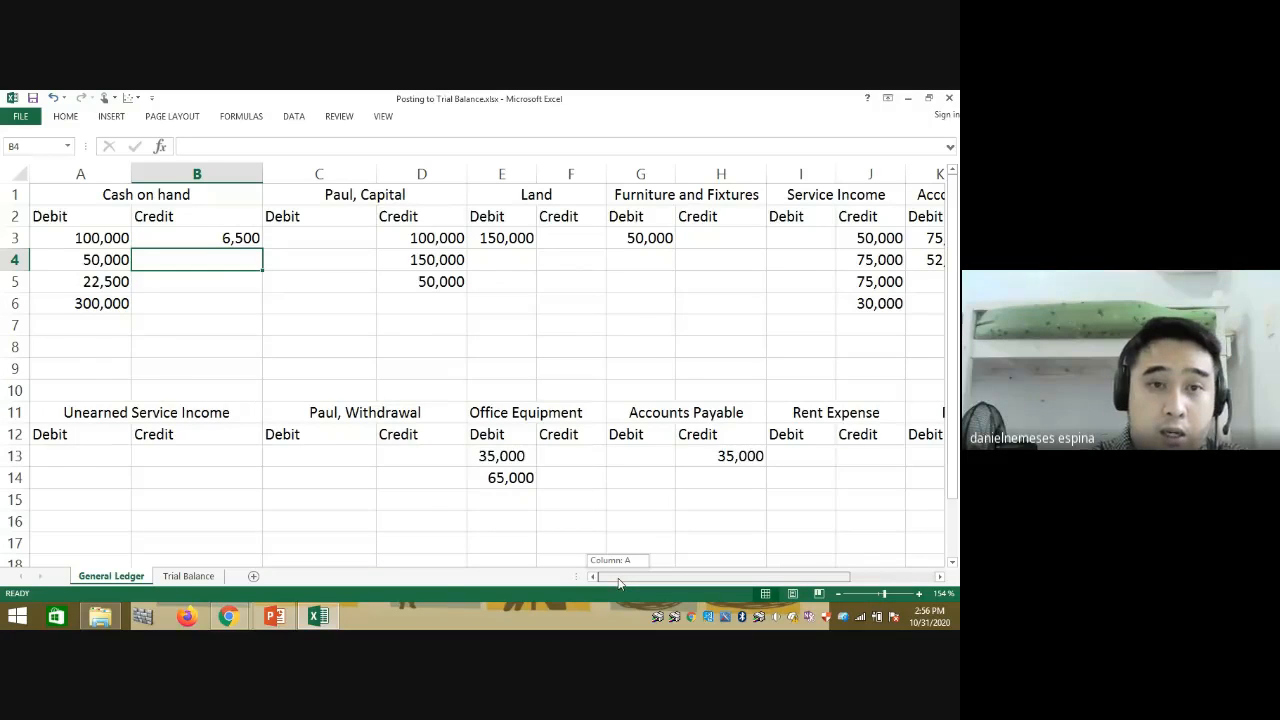
pyautogui.moveTo(618, 584); pyautogui.dragTo(615, 582)
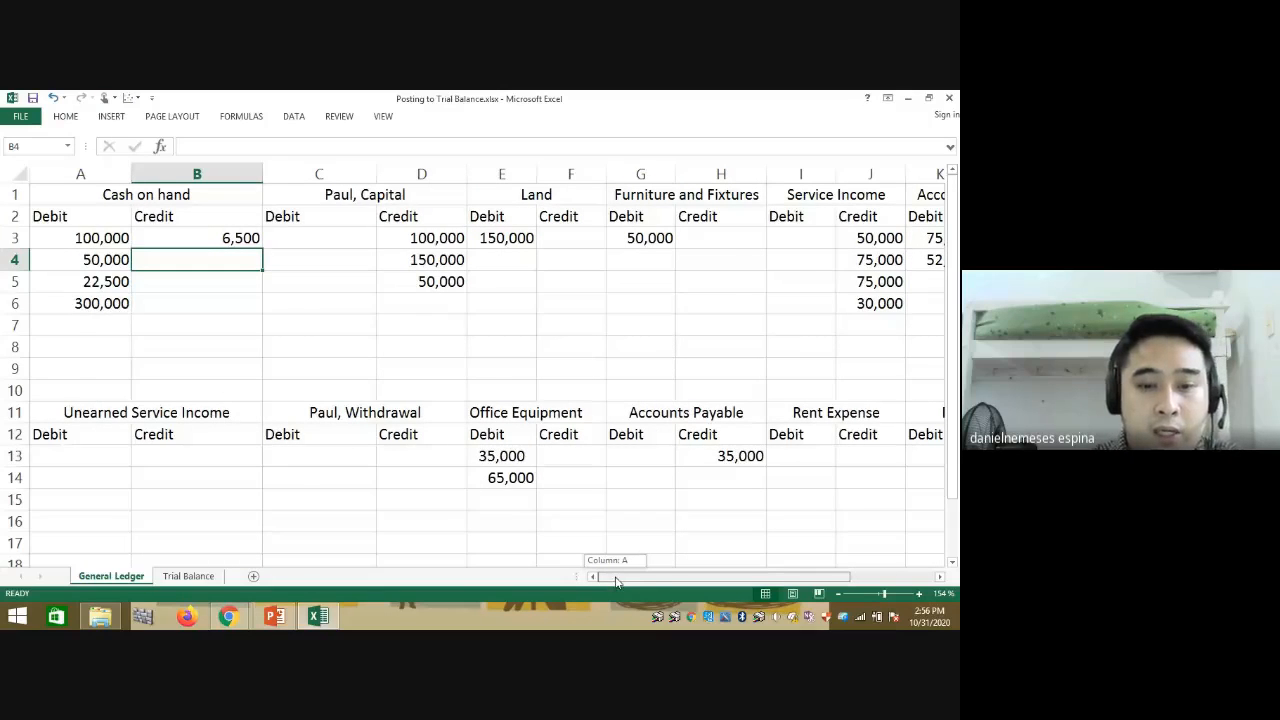
pyautogui.moveTo(615, 582); pyautogui.dragTo(650, 580)
pyautogui.click(507, 479)
pyautogui.write('58,')
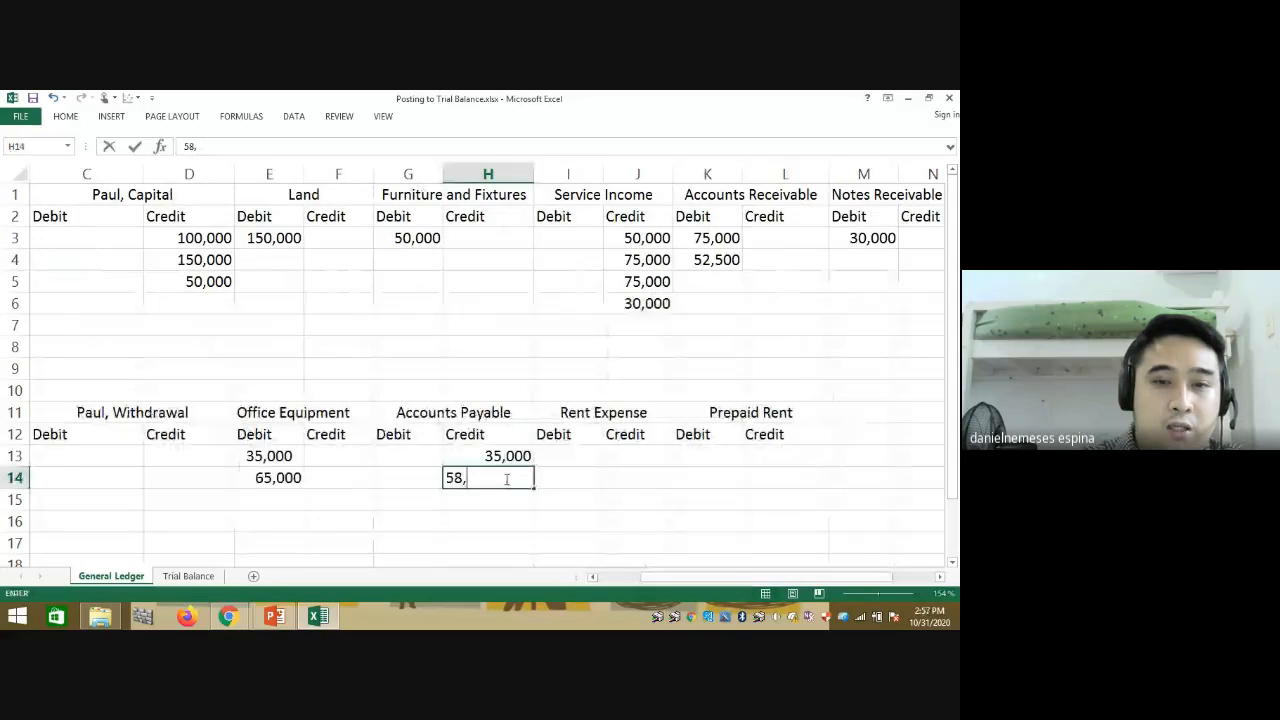
pyautogui.write('500')
pyautogui.press('Return')
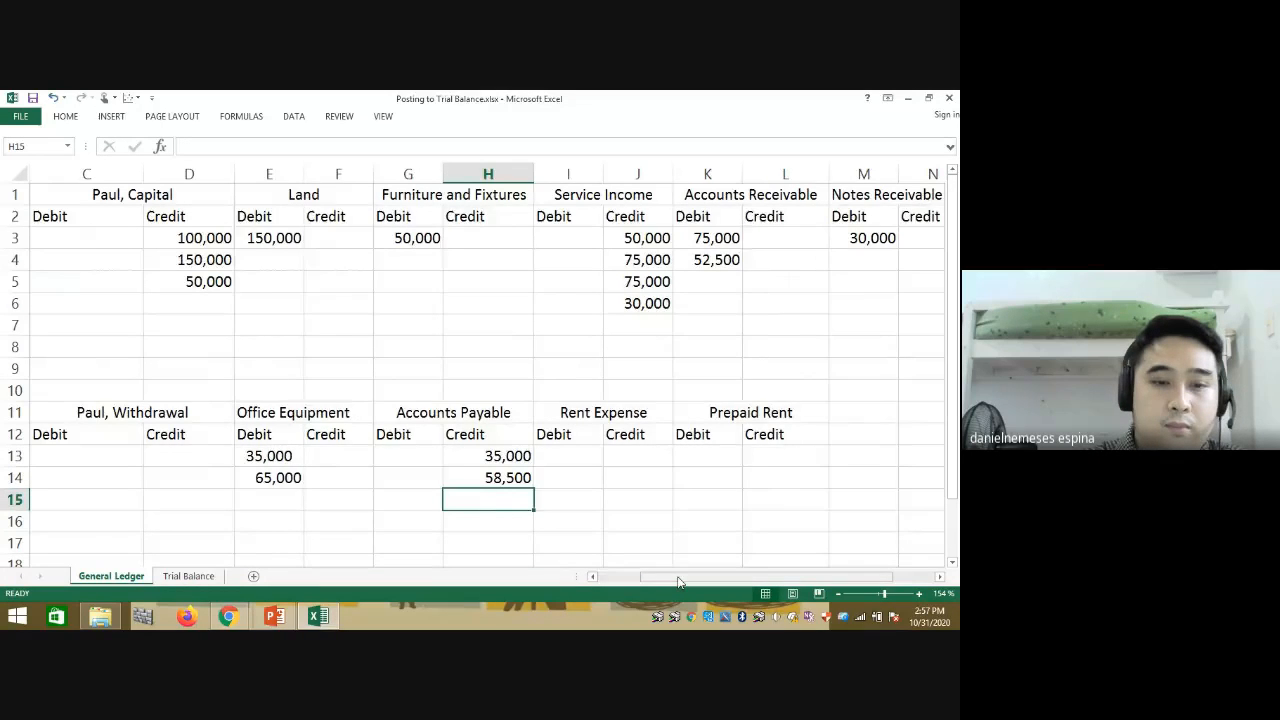
# Step: Switch to PowerPoint and open slide 57 with the Model 4 rent payment entry
pyautogui.moveTo(678, 578); pyautogui.dragTo(638, 578)
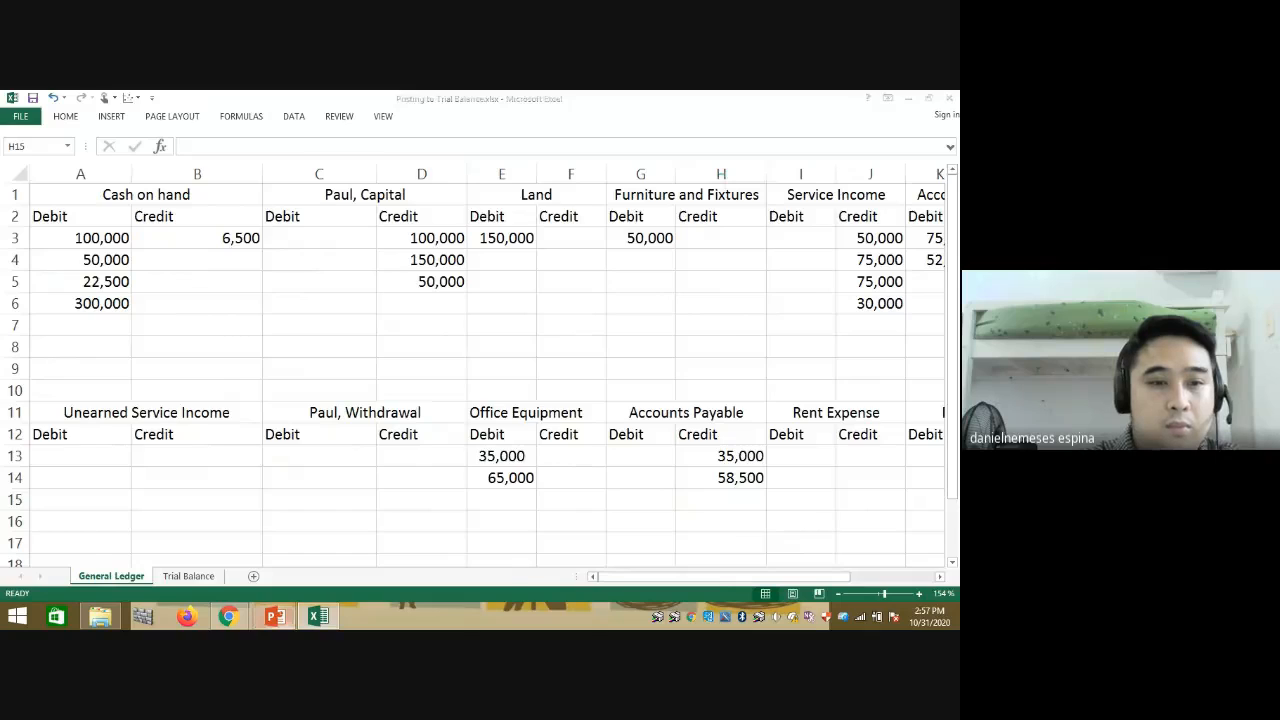
pyautogui.click(275, 616)
pyautogui.moveTo(130, 514); pyautogui.dragTo(130, 531)
pyautogui.click(50, 343)
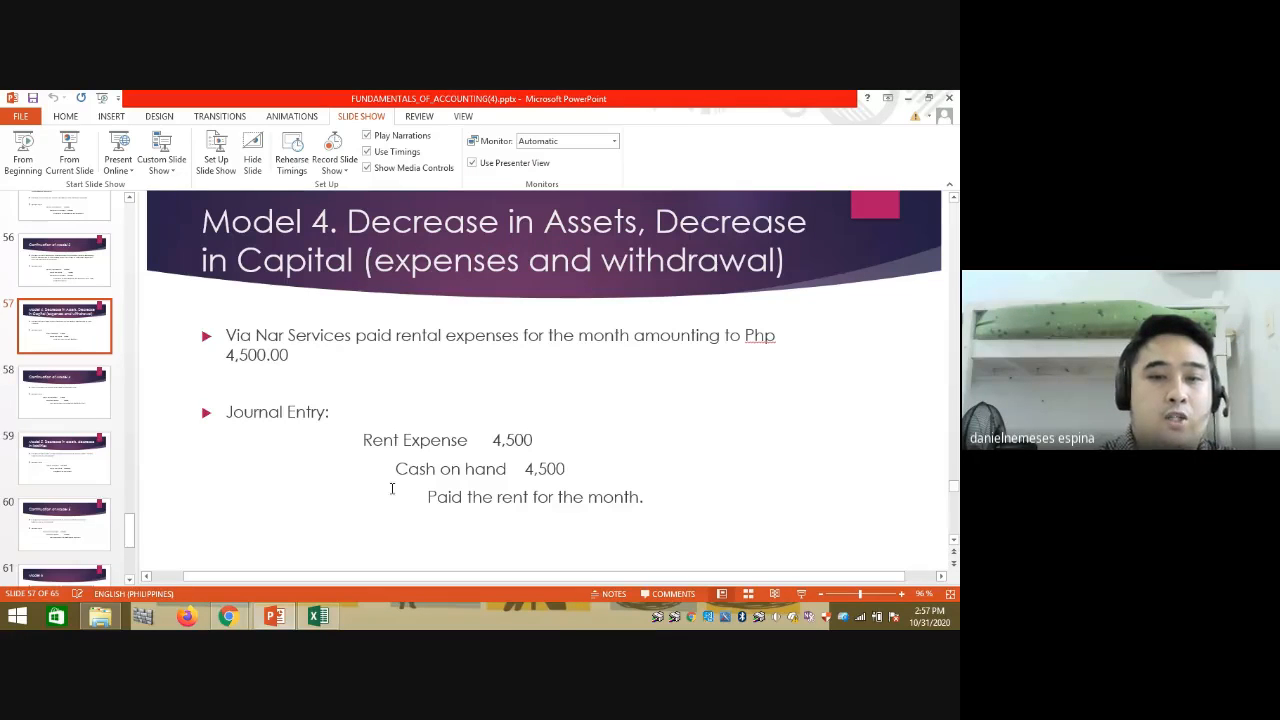
# Step: Post 4,500 as the Rent Expense debit in cell I13 of the Excel ledger and make its font black
pyautogui.click(318, 616)
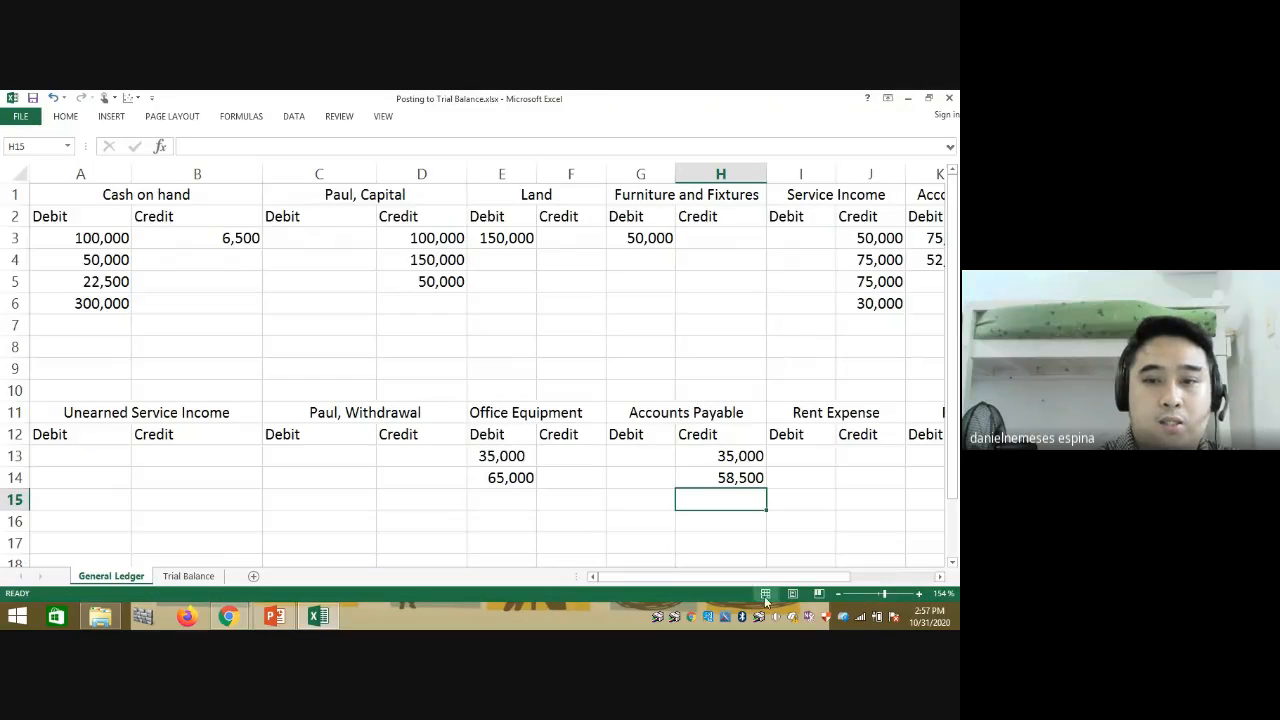
pyautogui.moveTo(755, 578); pyautogui.dragTo(818, 578)
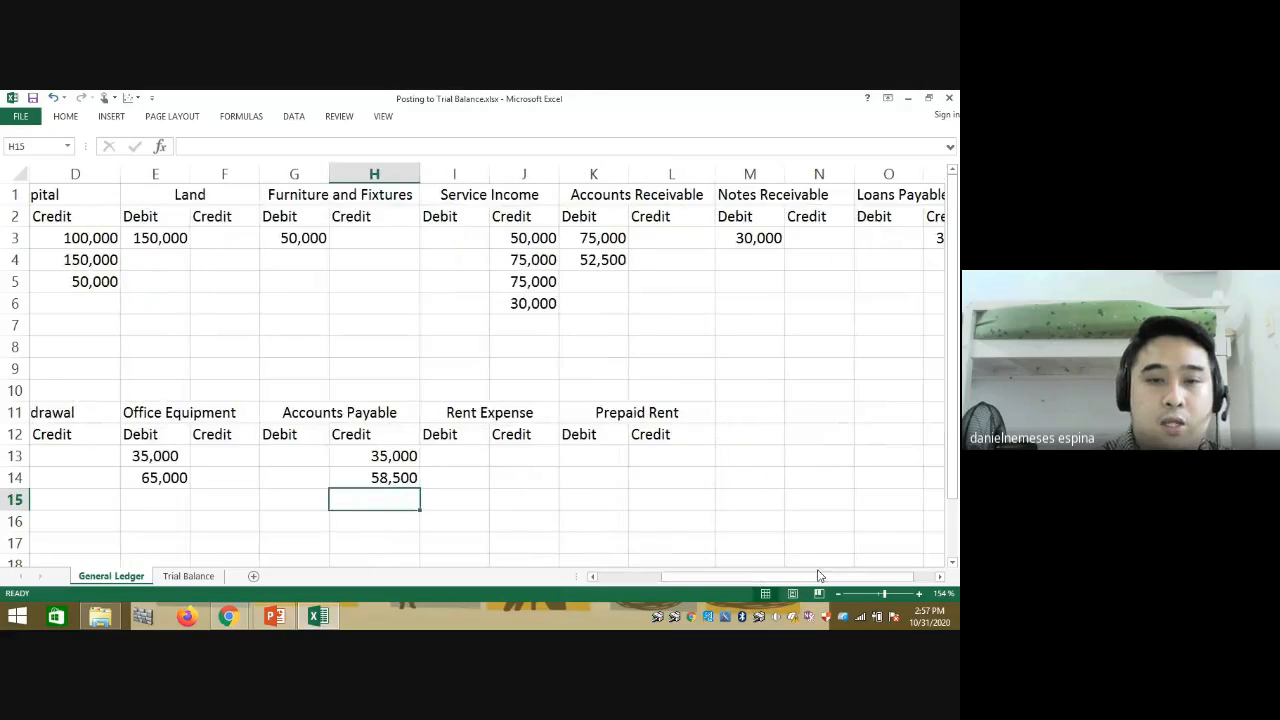
pyautogui.click(466, 460)
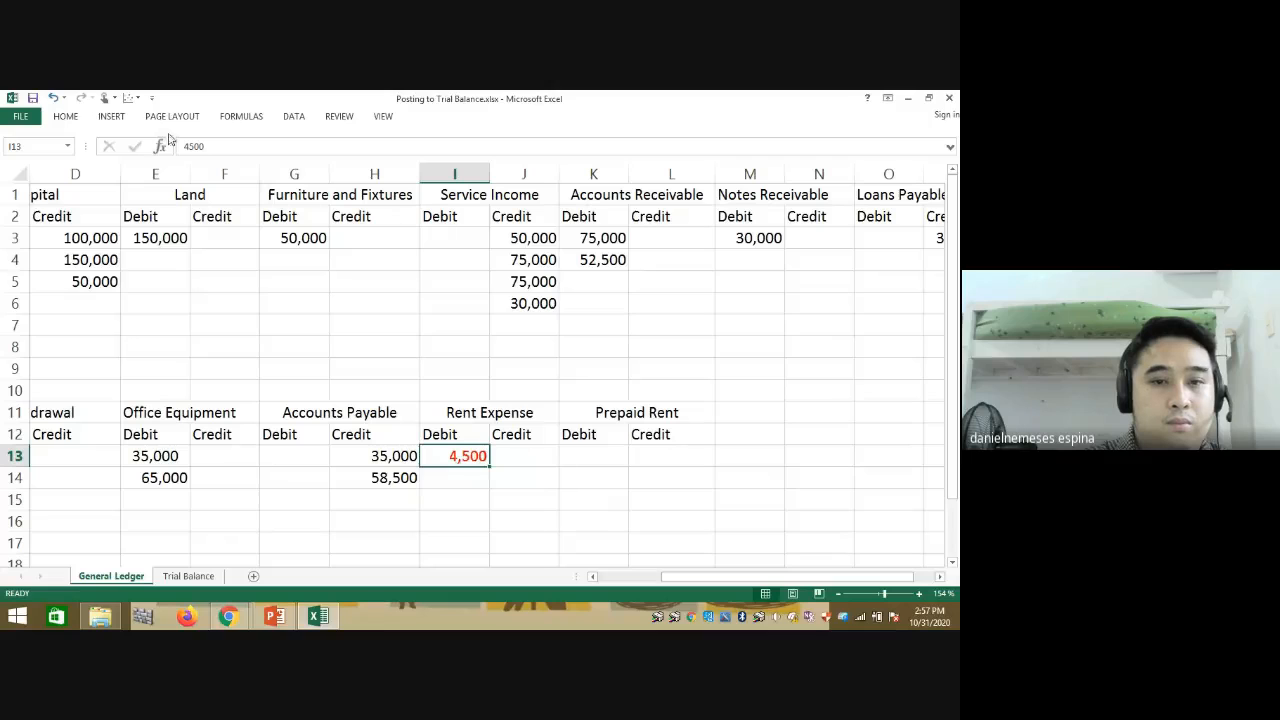
pyautogui.click(65, 116)
pyautogui.click(238, 165)
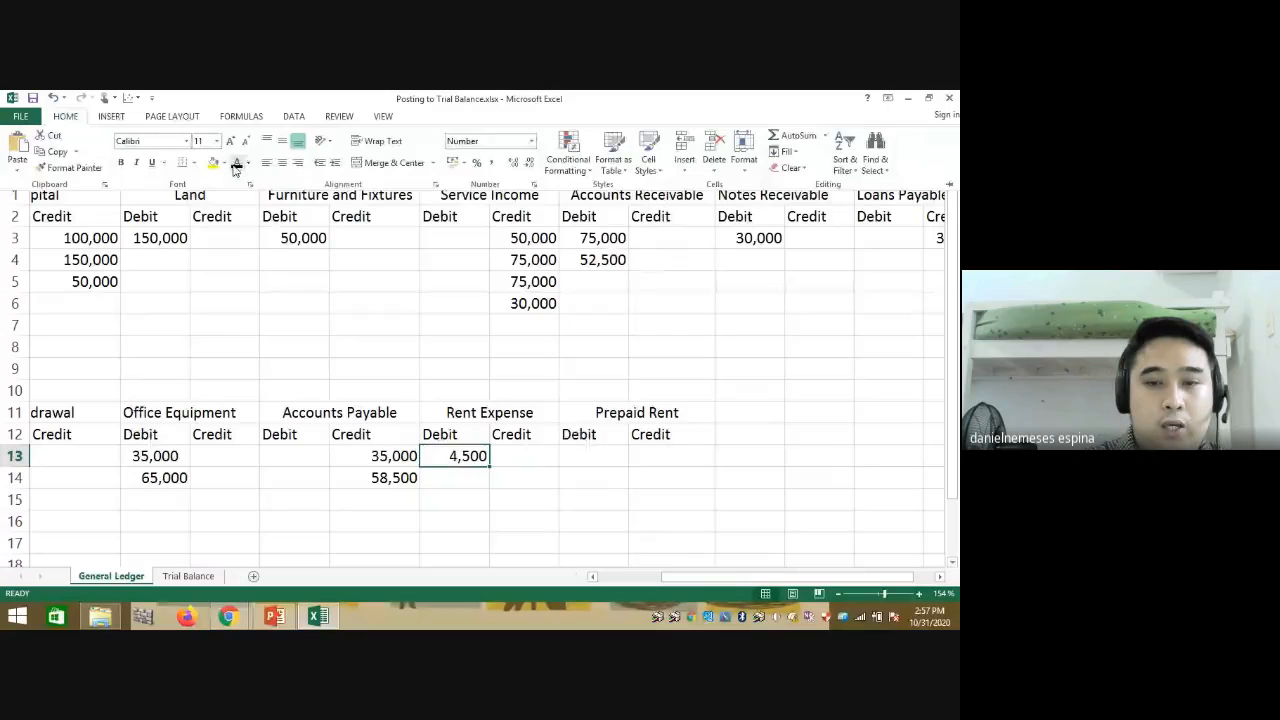
# Step: Post the 4,500 rent payment as a Cash on hand credit in cell B4
pyautogui.moveTo(697, 578); pyautogui.dragTo(628, 576)
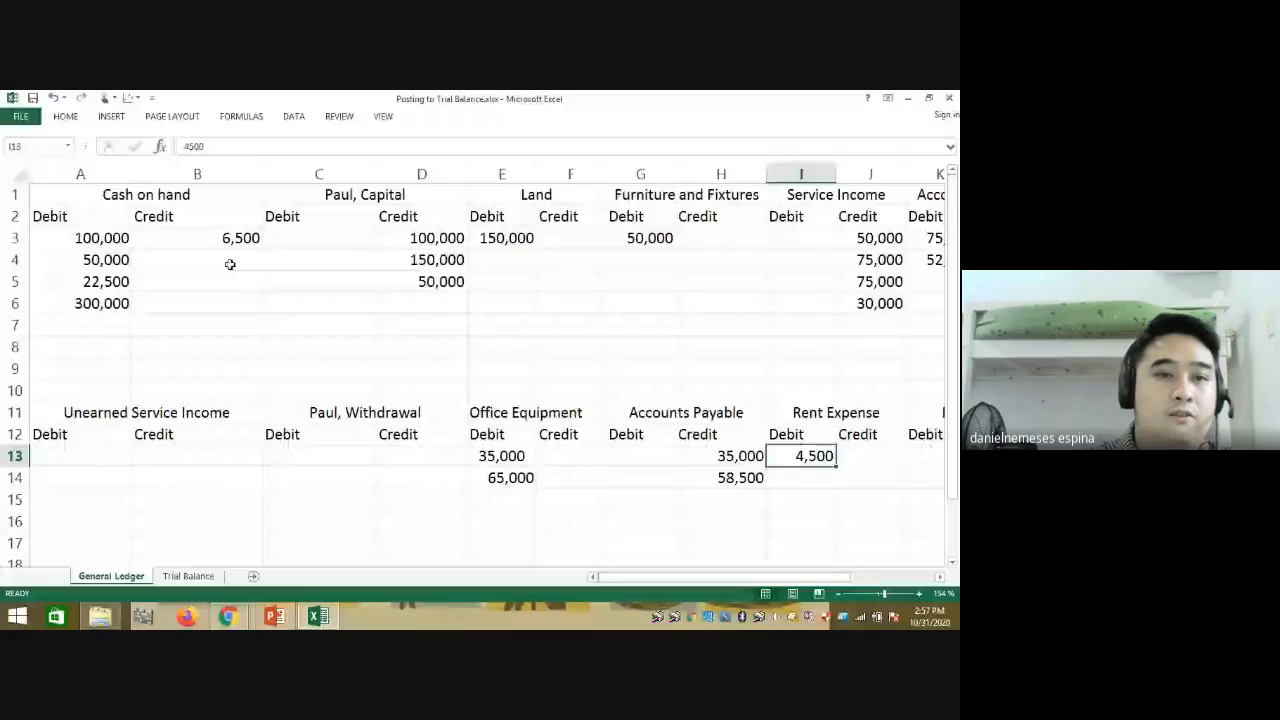
pyautogui.click(230, 264)
pyautogui.write('4,500')
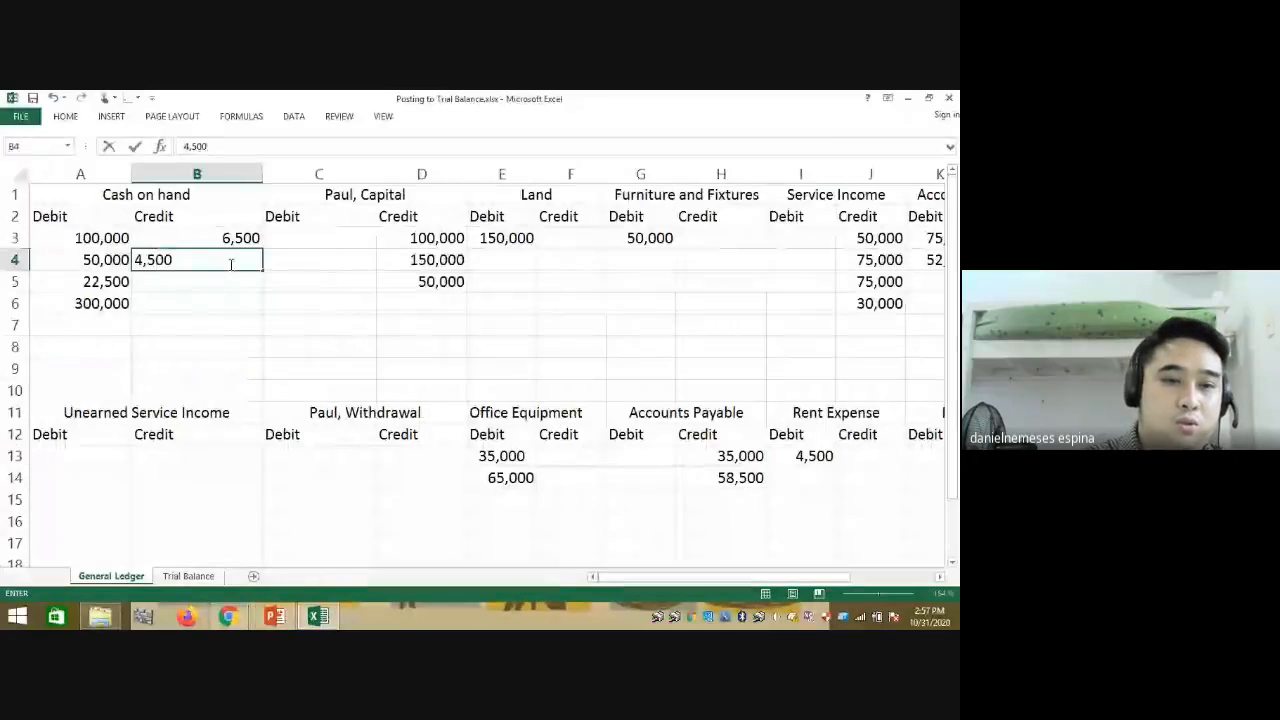
pyautogui.press('Return')
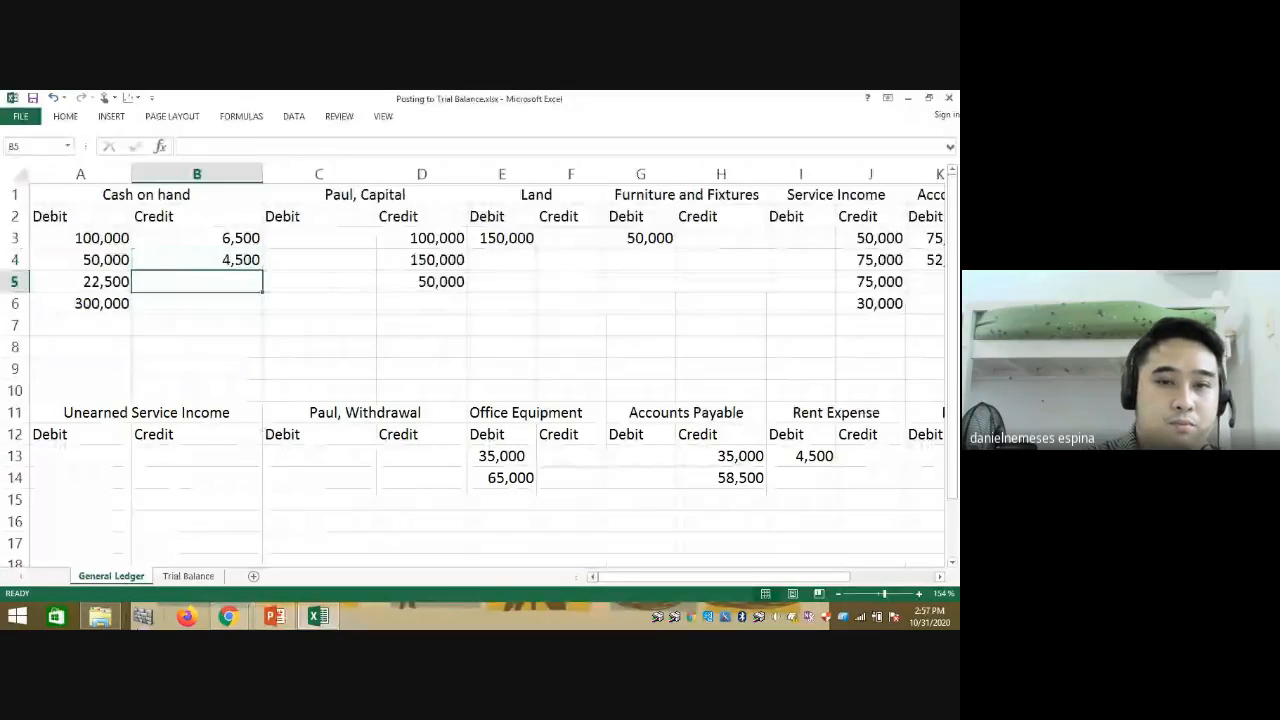
# Step: Open the owner's withdrawal entry on PowerPoint slide 58, and post 2,000 as the owner's Withdrawal debit in Excel cell C13
pyautogui.click(279, 622)
pyautogui.click(71, 398)
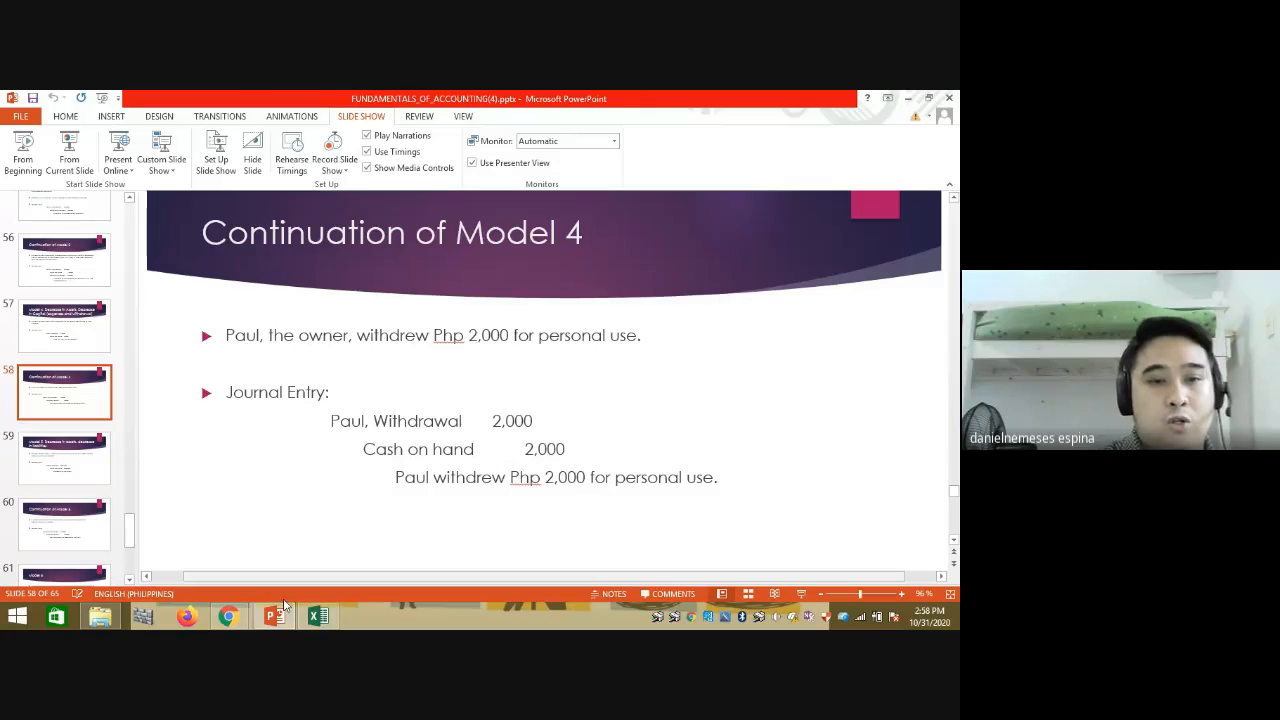
pyautogui.hotkey('alt', 'Tab')
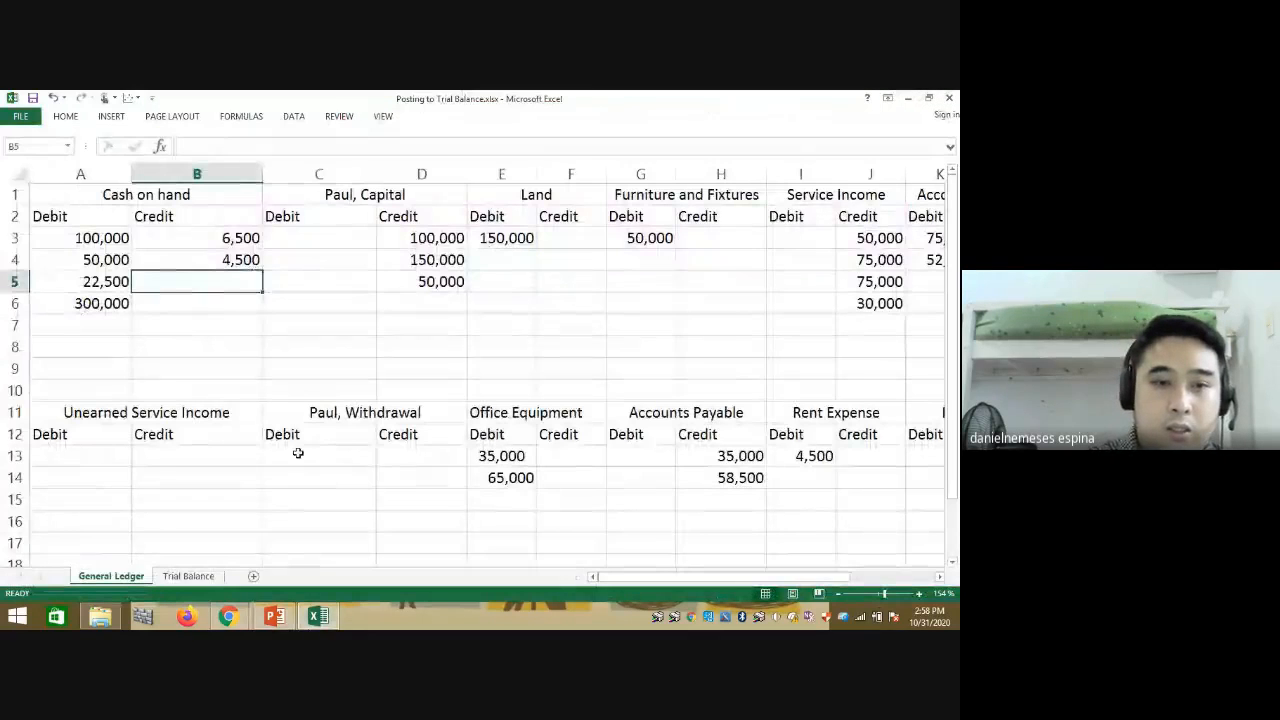
pyautogui.click(298, 453)
pyautogui.write('2000')
pyautogui.press('Return')
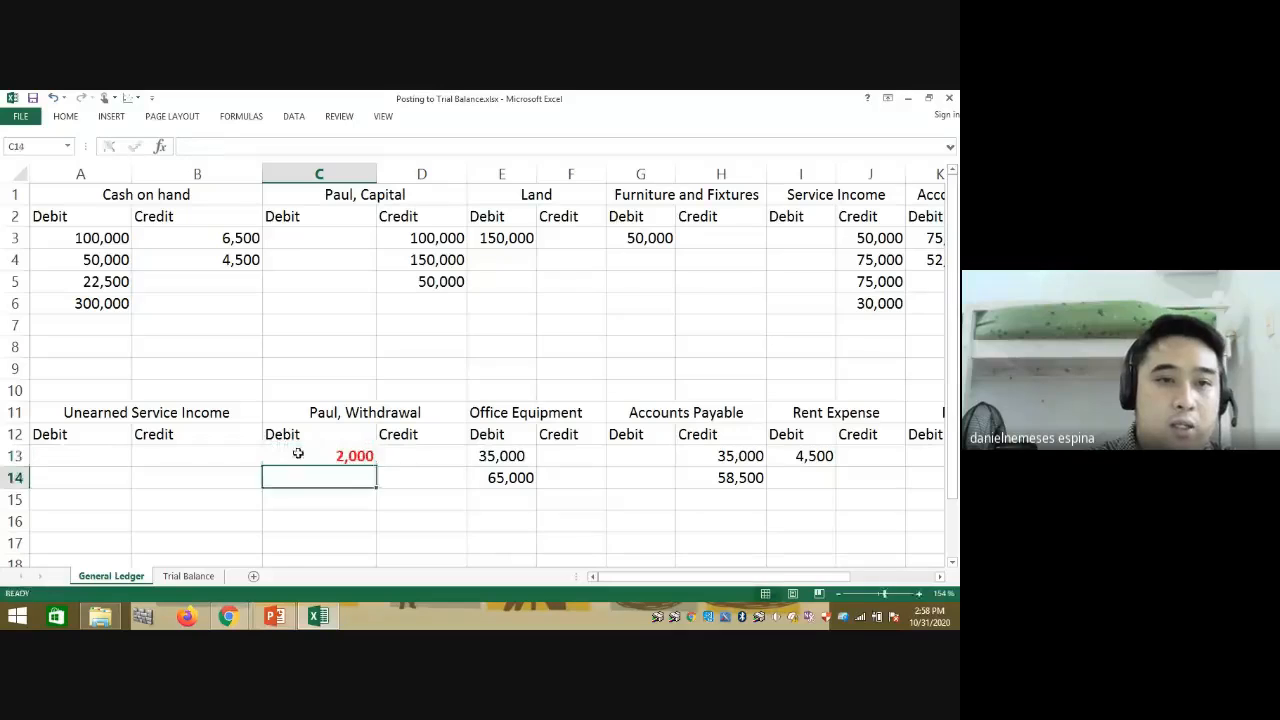
# Step: Post the 2,000 withdrawal as a Cash on hand credit in cell B5
pyautogui.click(238, 276)
pyautogui.write('2,000')
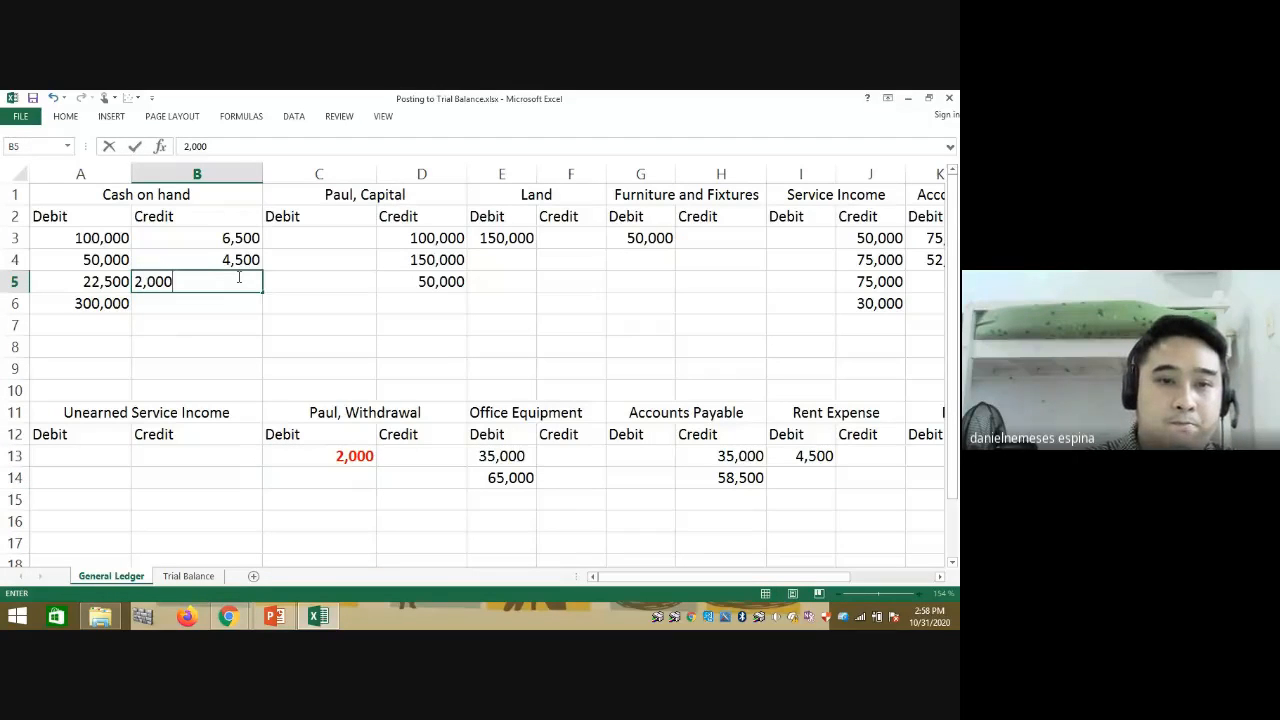
pyautogui.click(300, 325)
# Step: Change the font color of the owner's Withdrawal debit in cell C13 to black
pyautogui.click(340, 458)
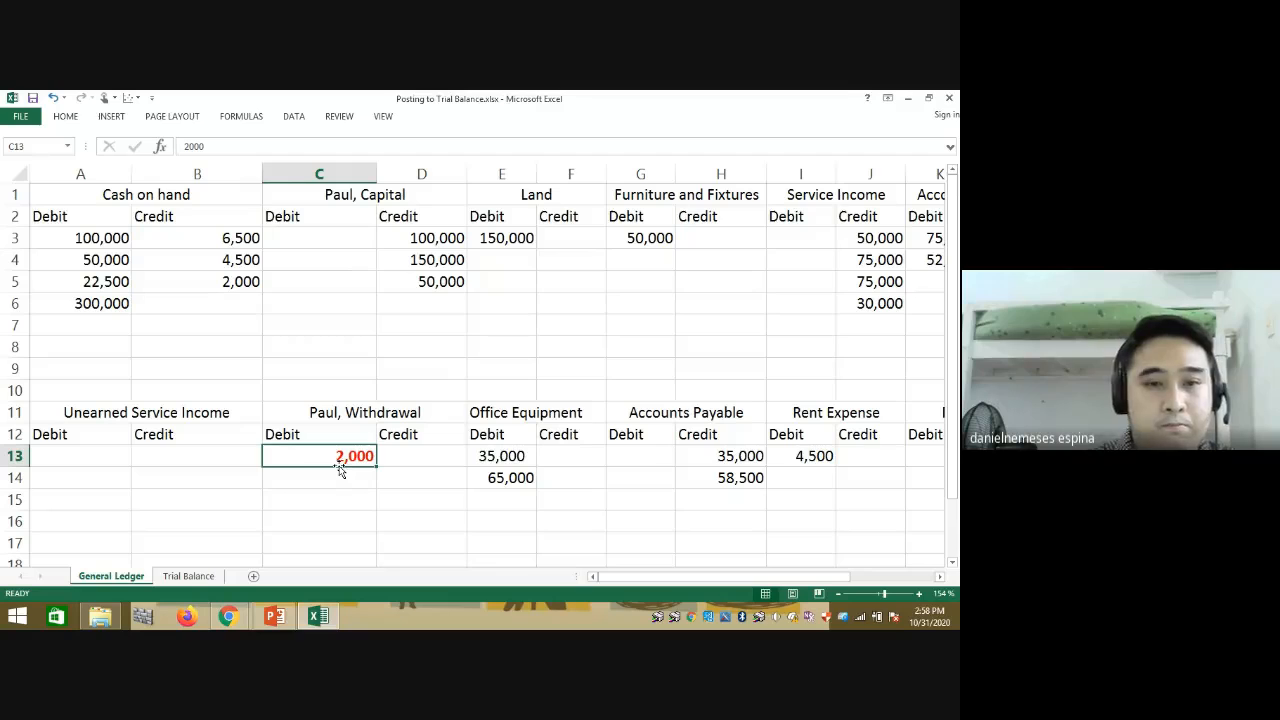
pyautogui.click(66, 117)
pyautogui.click(236, 164)
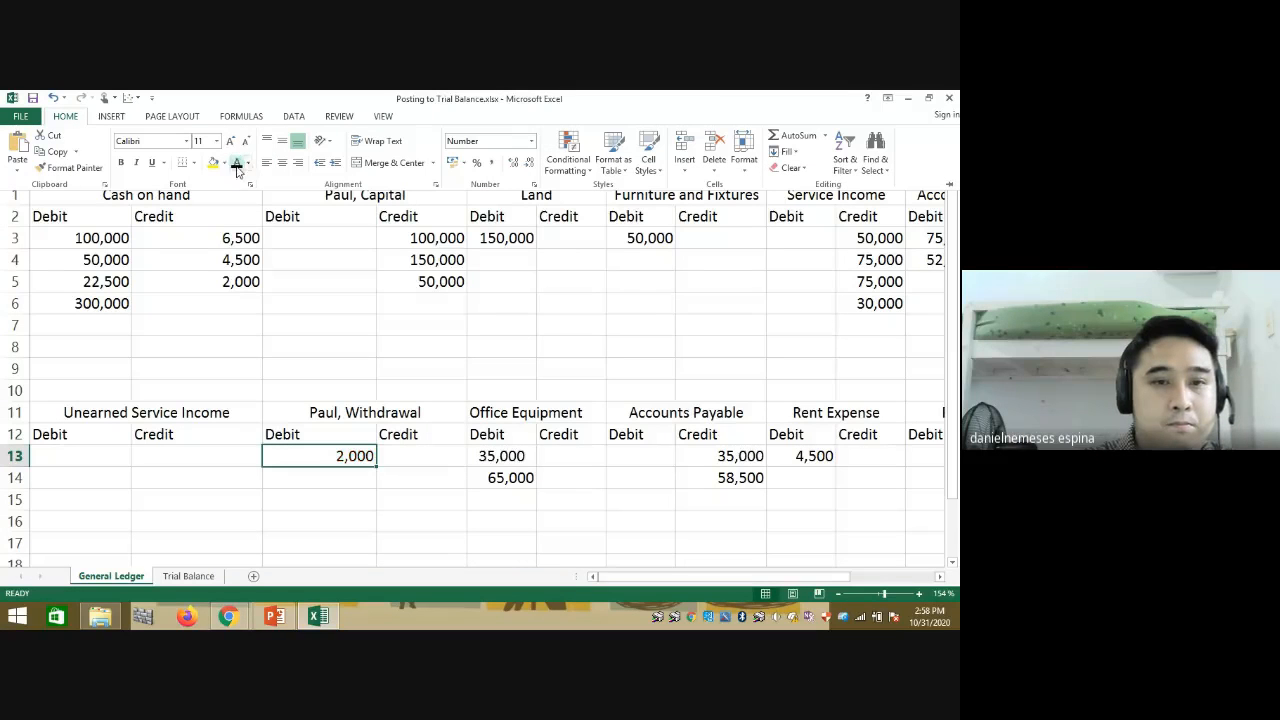
# Step: Switch to PowerPoint and open slide 59 with the Model 5 loan payment entry
pyautogui.click(263, 620)
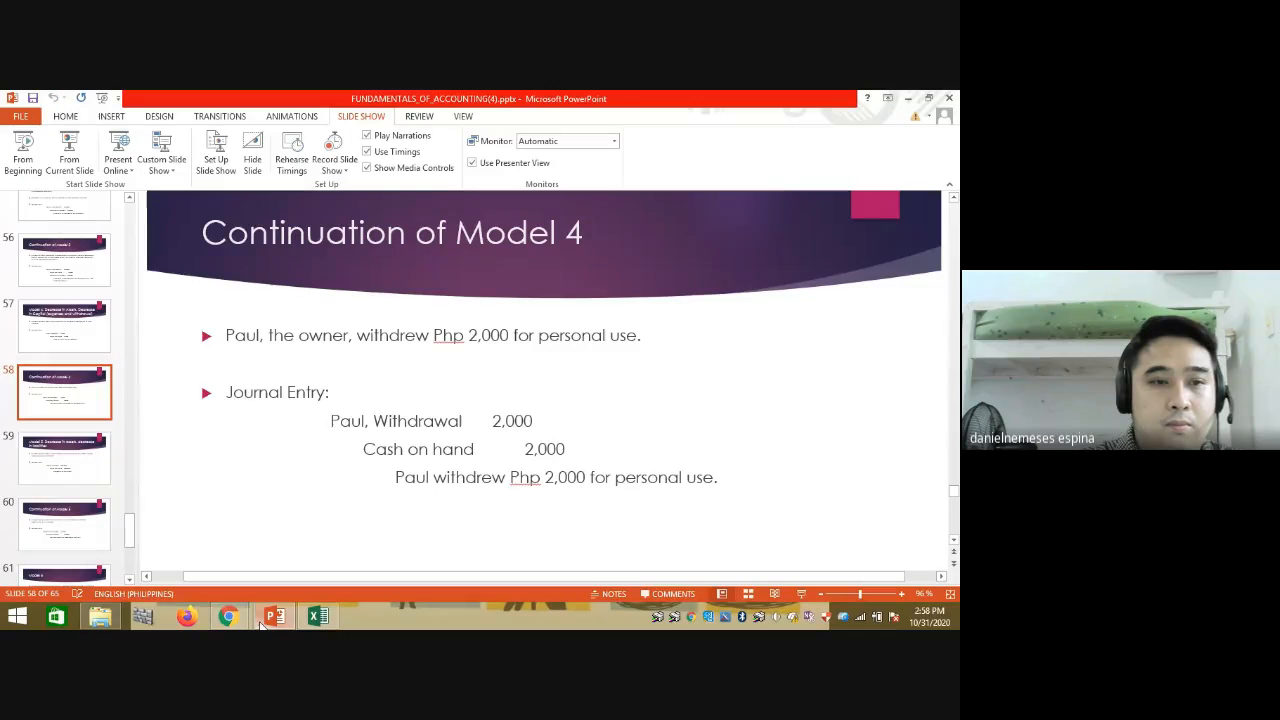
pyautogui.press('Down')
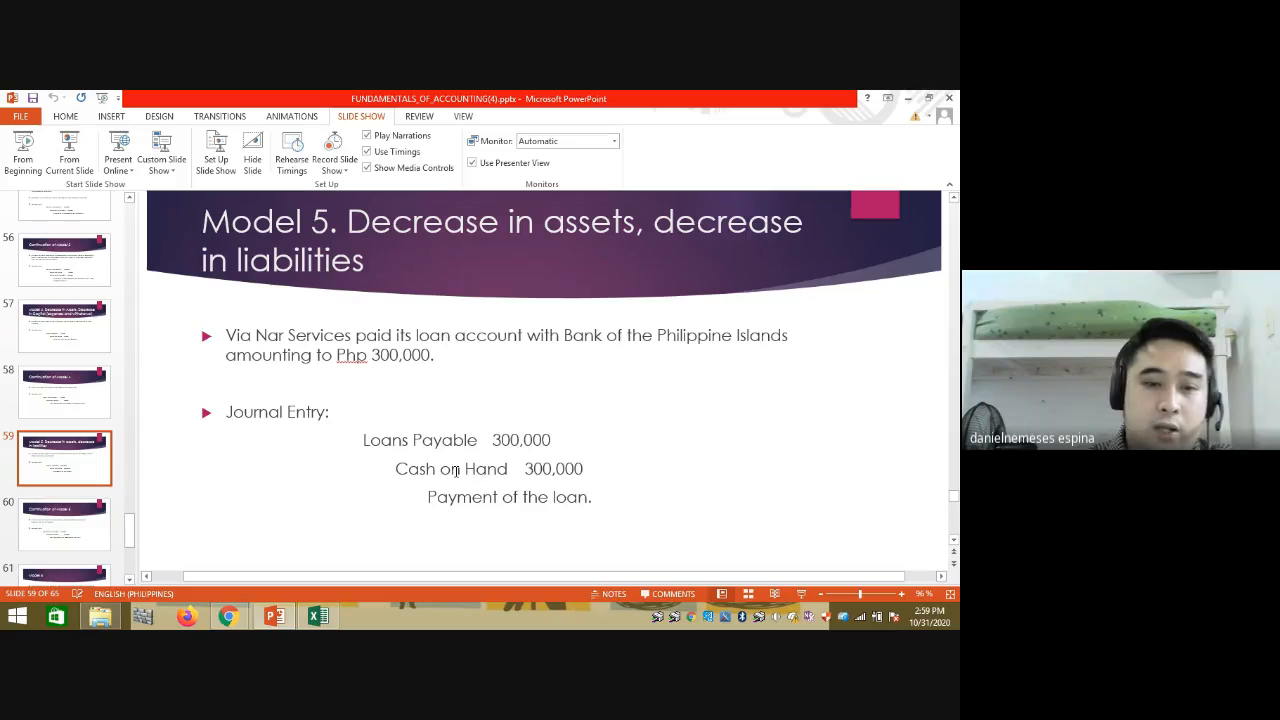
# Step: Switch to Excel and post the 300,000 loan payment as a Cash on hand credit in cell B6
pyautogui.click(318, 616)
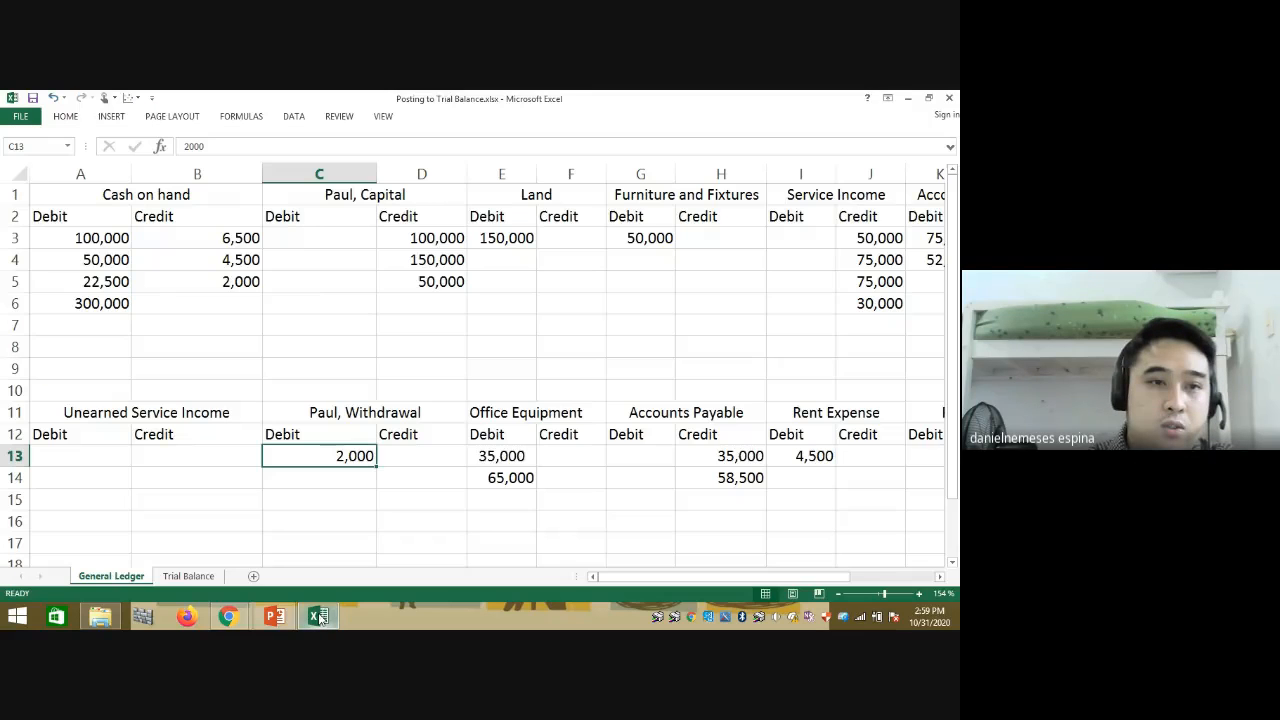
pyautogui.click(181, 302)
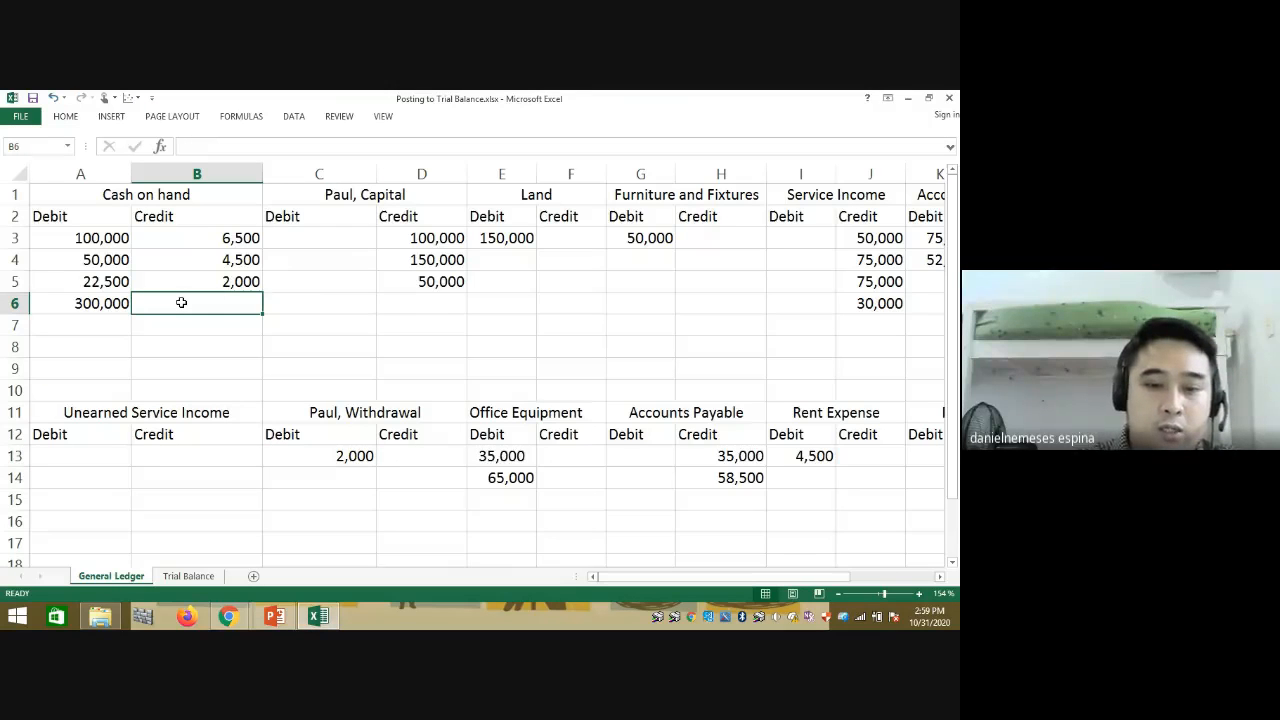
pyautogui.write('300,000')
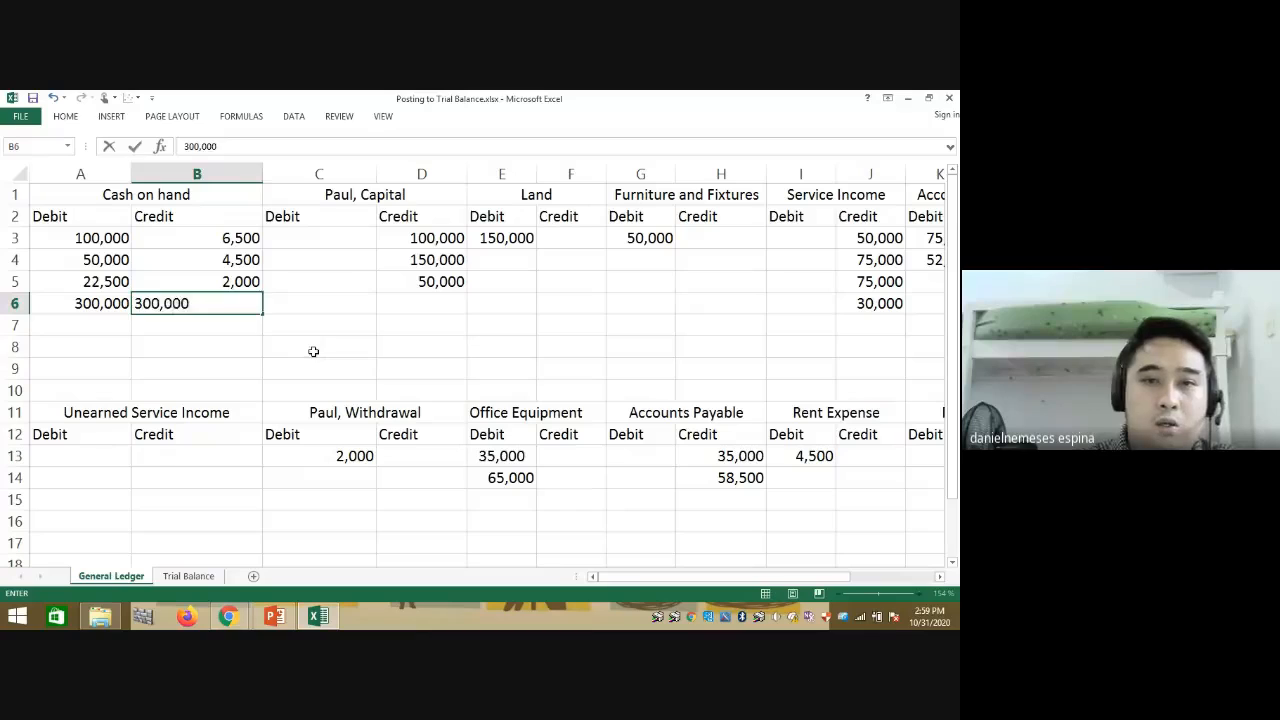
pyautogui.click(313, 351)
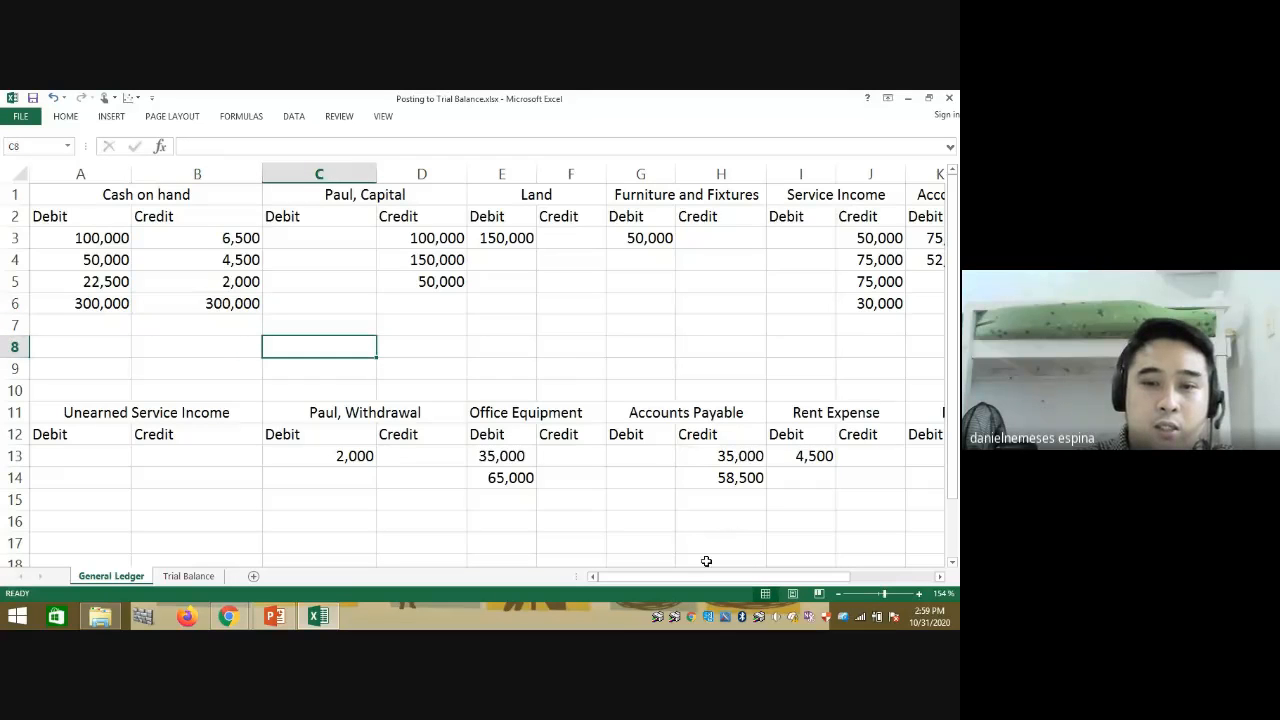
# Step: Post 300,000 as the Loans Payable debit in cell O3
pyautogui.moveTo(692, 577); pyautogui.dragTo(785, 581)
pyautogui.click(803, 237)
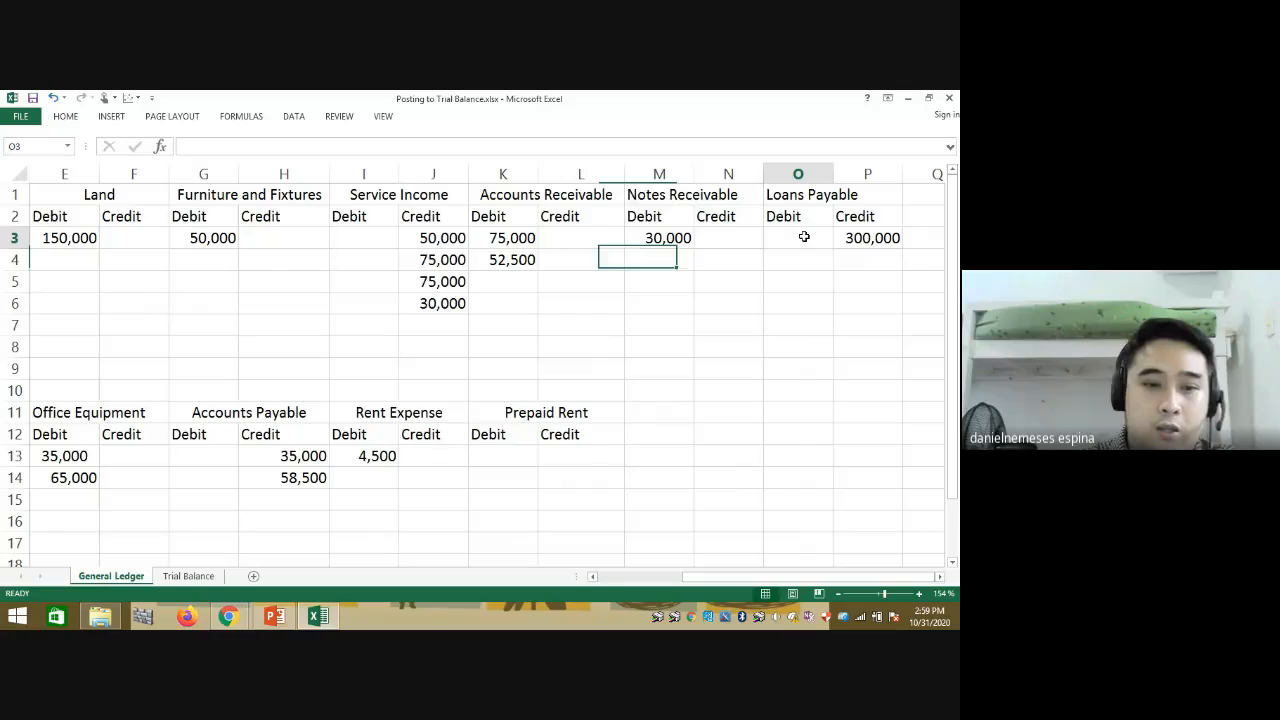
pyautogui.write('300,000')
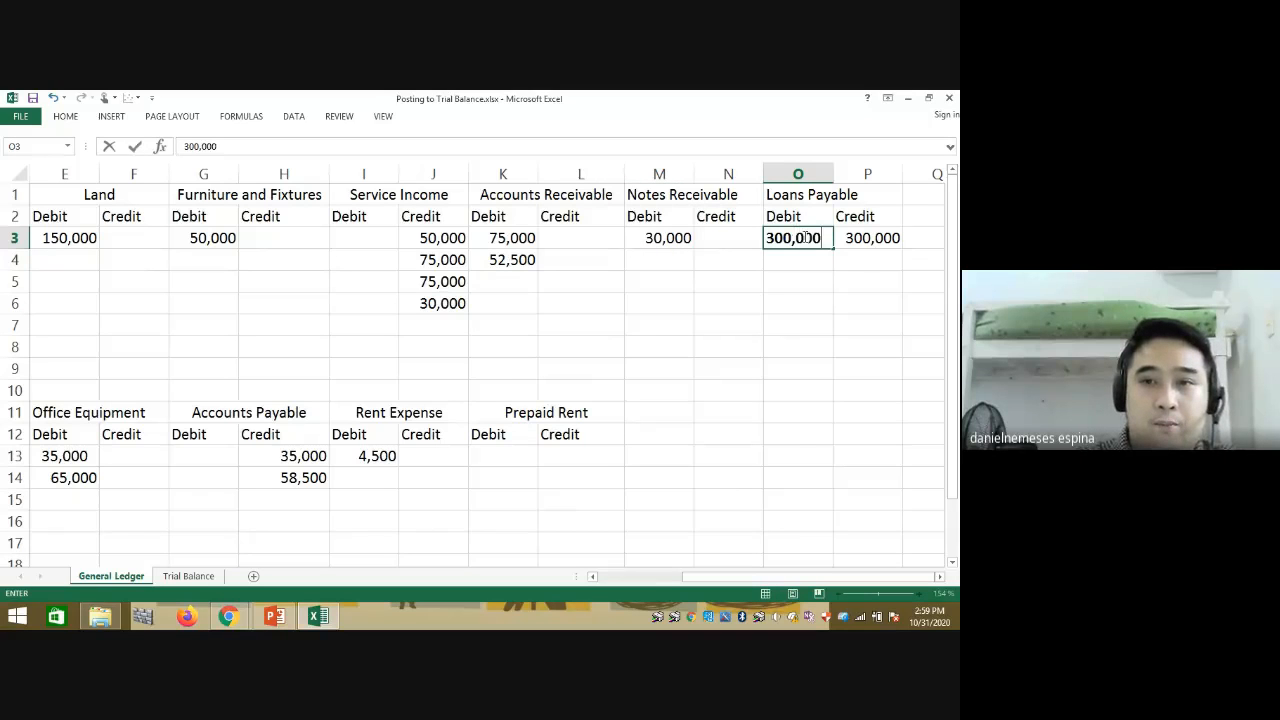
pyautogui.press('Return')
pyautogui.click(805, 237)
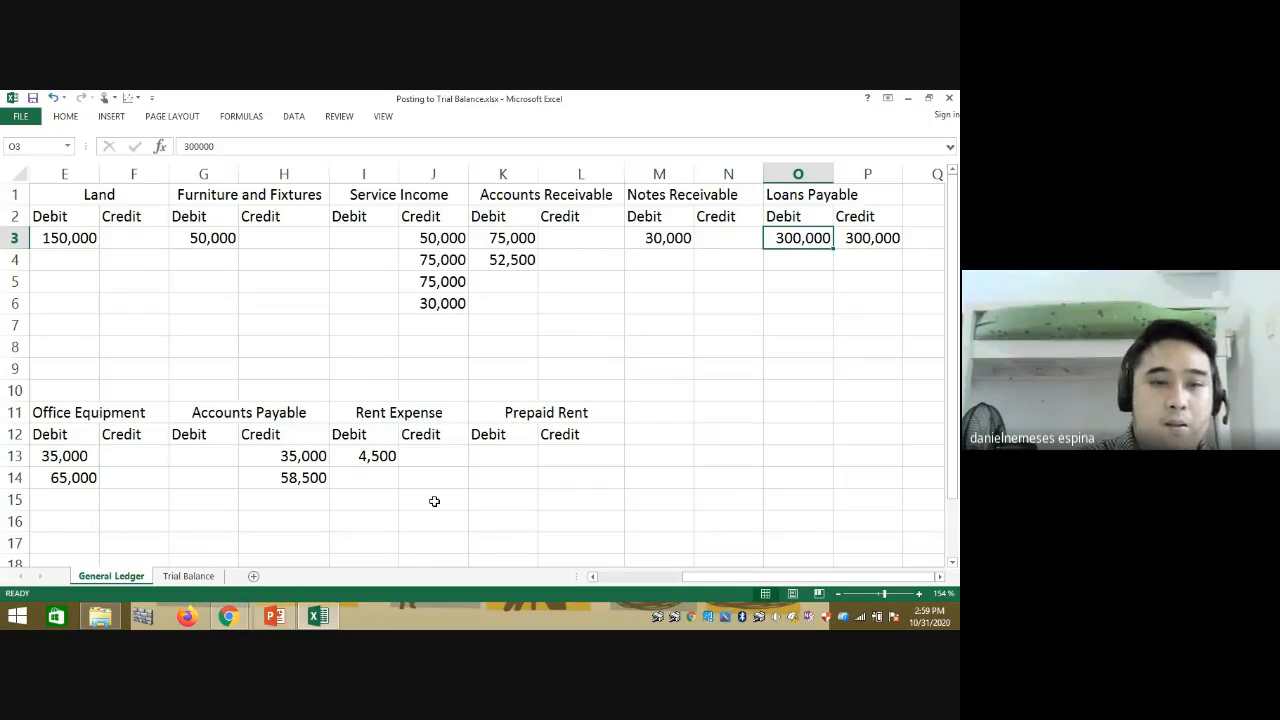
# Step: Open the SY Appliance Center payment entry on PowerPoint slide 60, and post 70,000 as the Accounts Payable debit in Excel cell G13
pyautogui.click(274, 617)
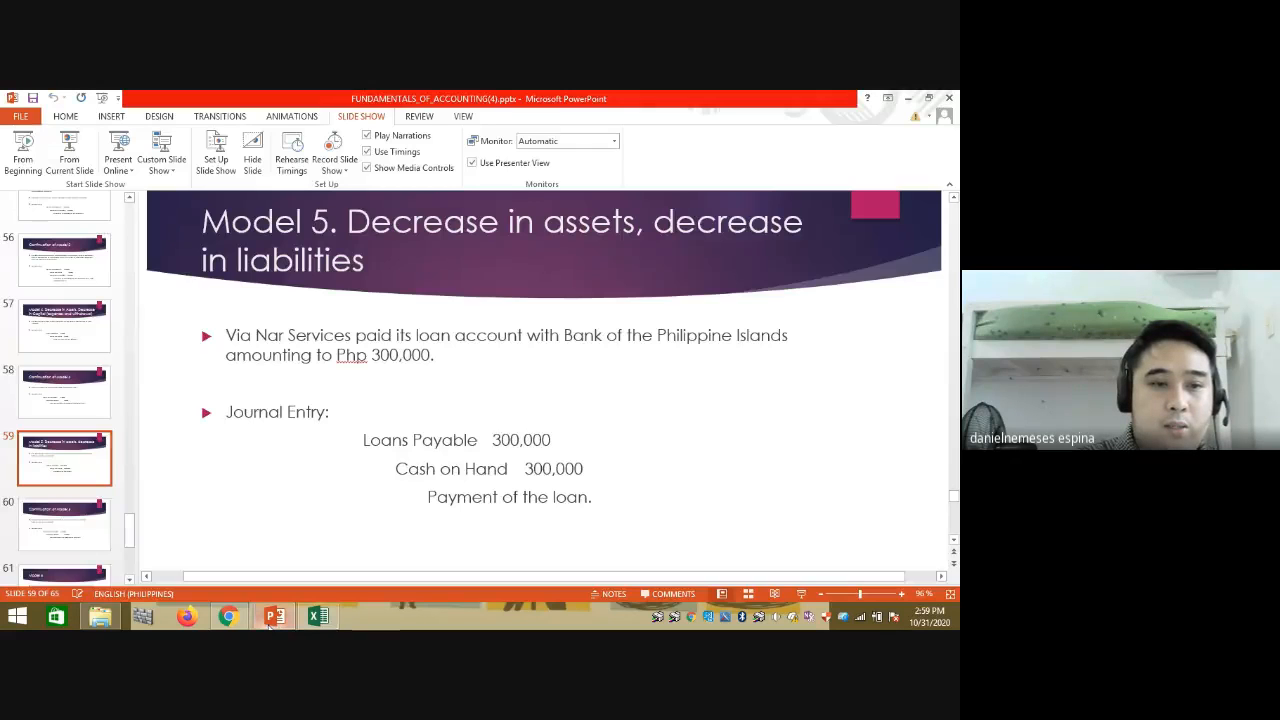
pyautogui.click(66, 535)
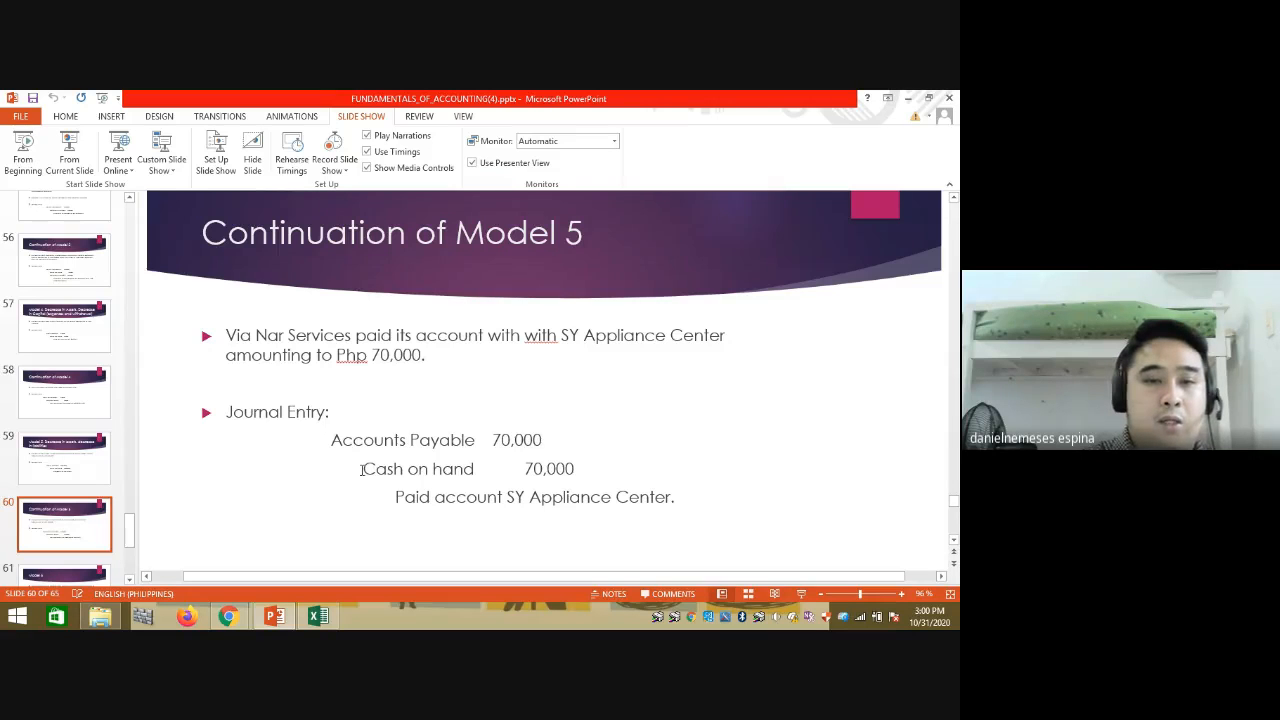
pyautogui.click(316, 618)
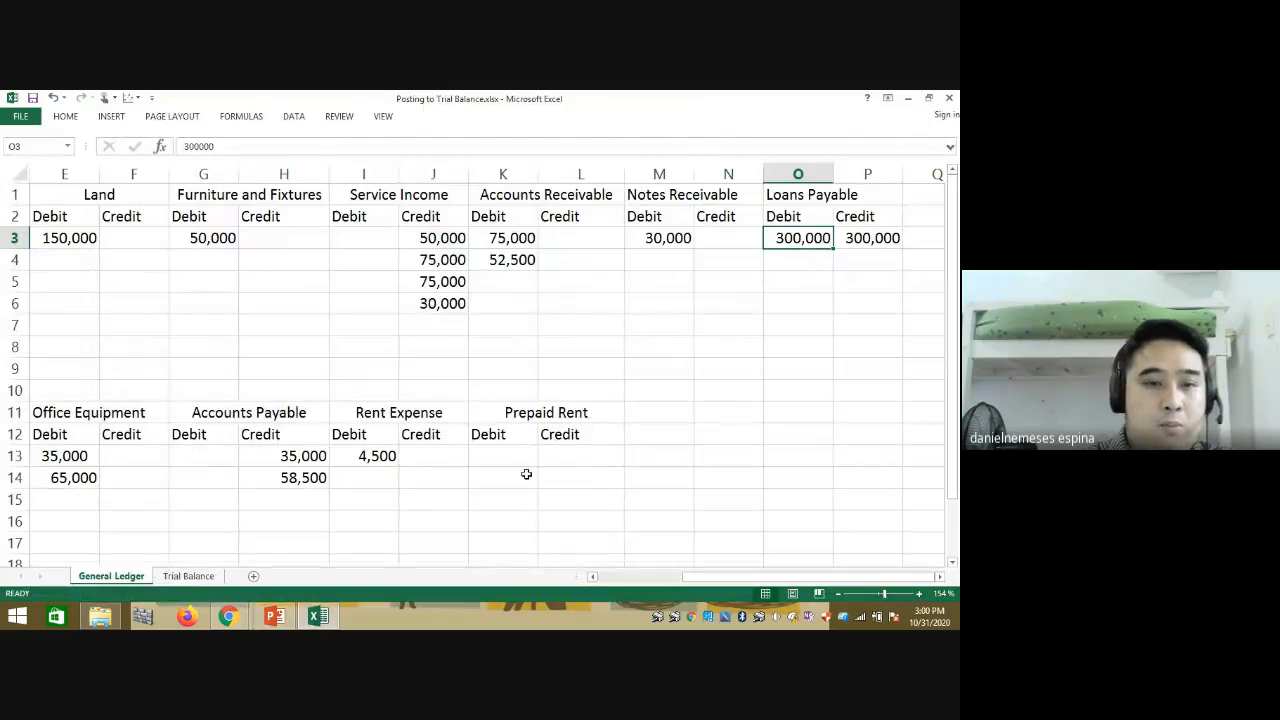
pyautogui.click(214, 464)
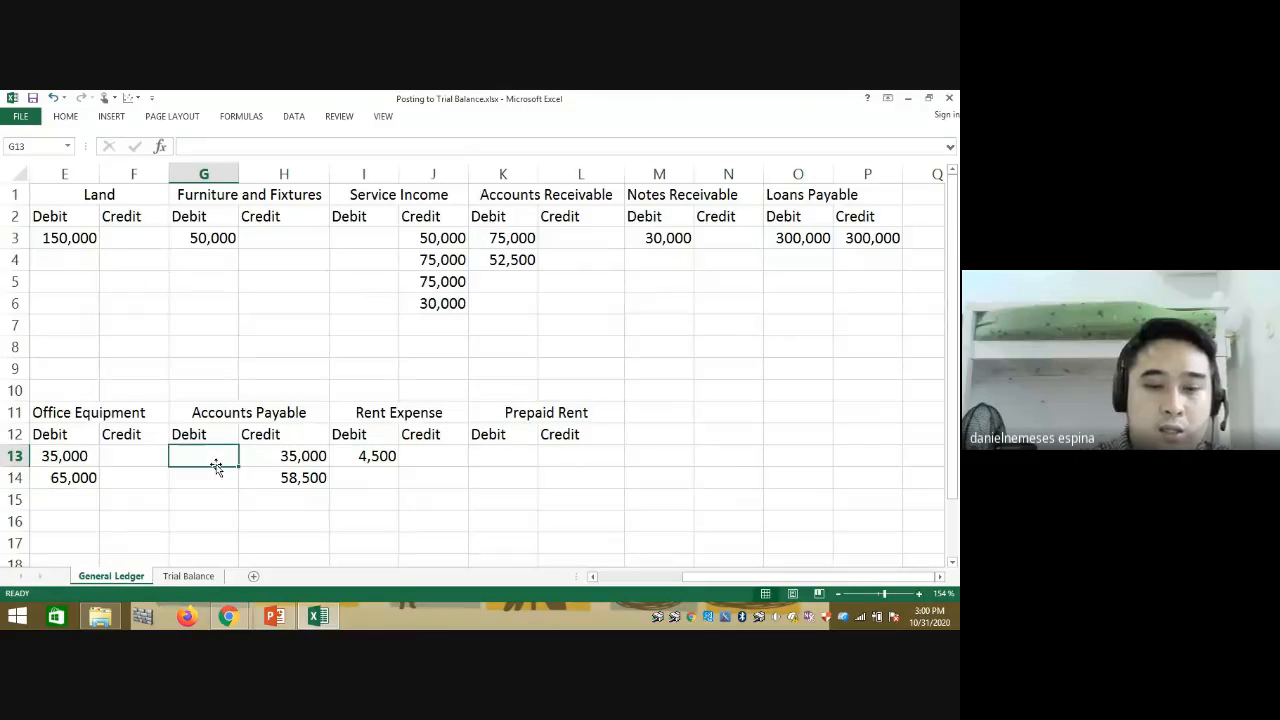
pyautogui.write('70,000')
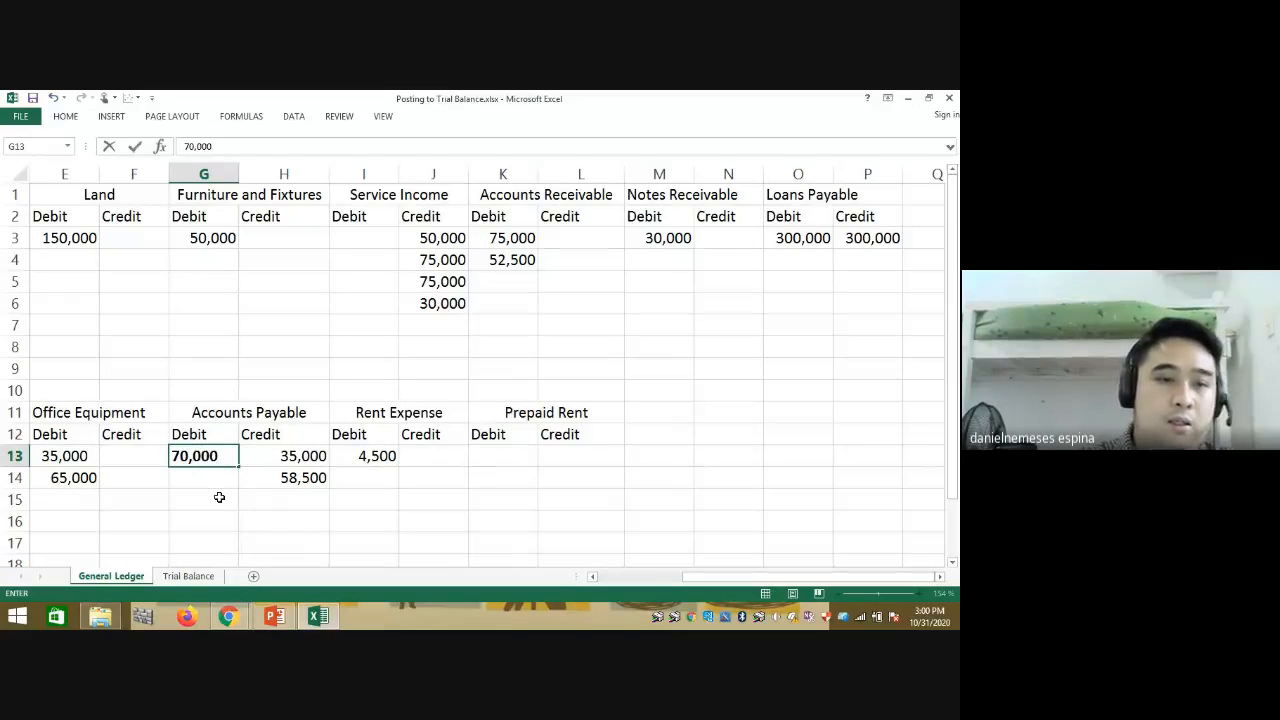
pyautogui.click(217, 497)
pyautogui.click(211, 460)
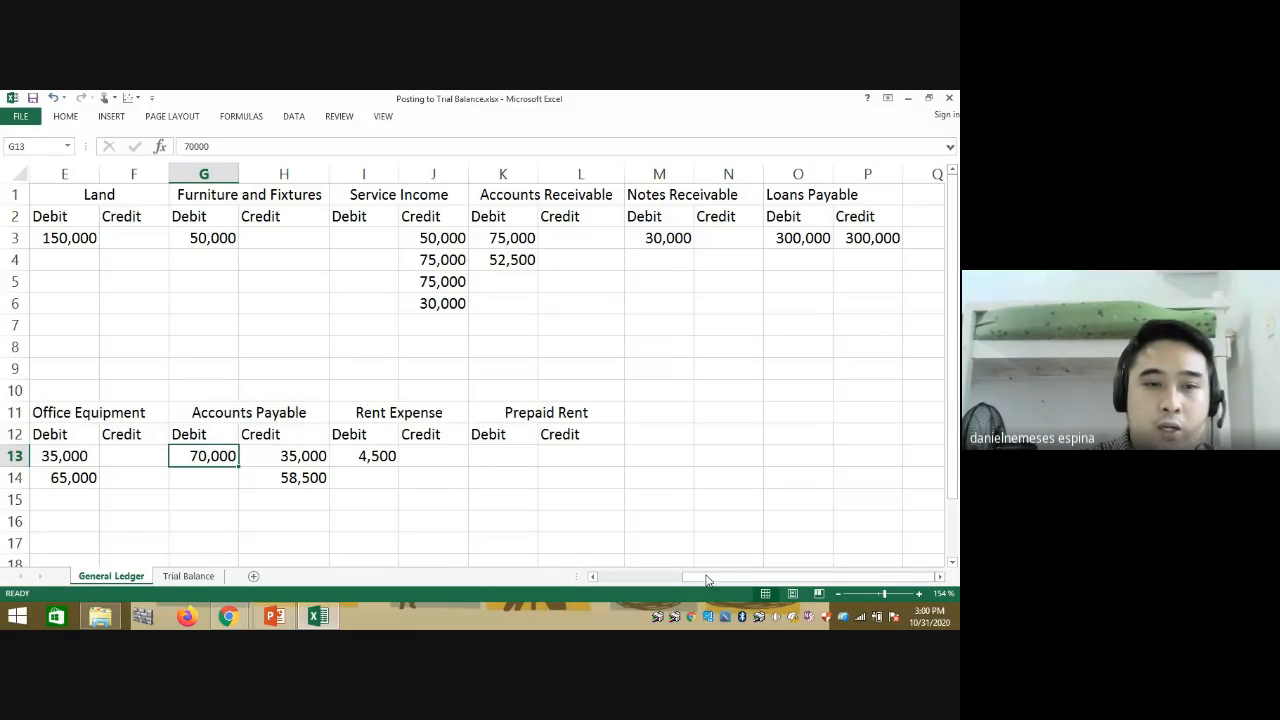
# Step: Post the 70,000 payment as a Cash on hand credit in cell B7
pyautogui.moveTo(704, 577); pyautogui.dragTo(571, 574)
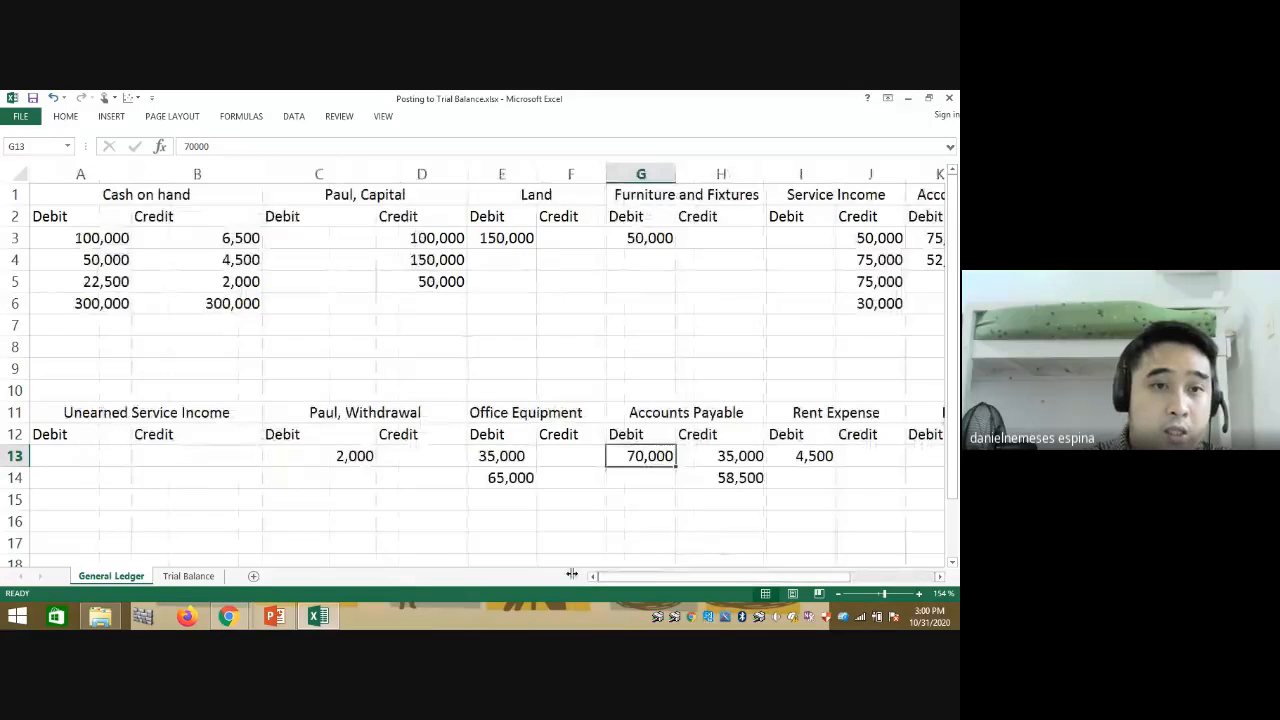
pyautogui.click(213, 318)
pyautogui.write('70,00')
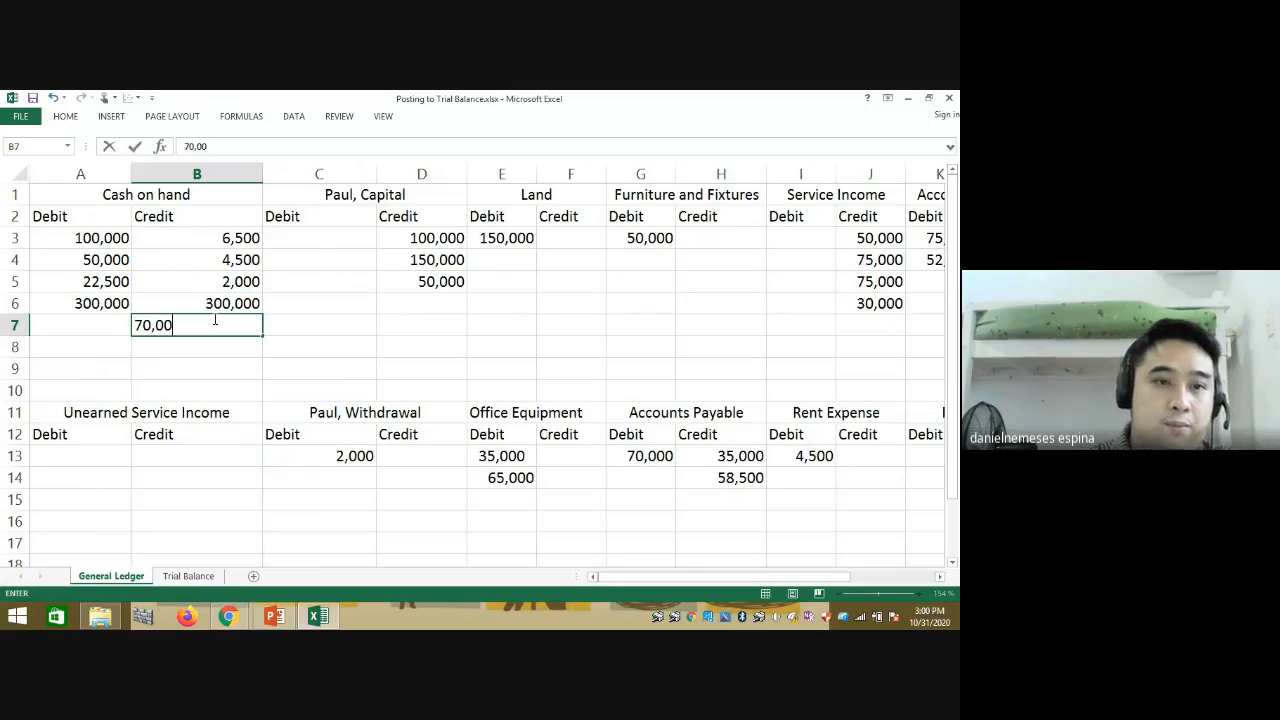
pyautogui.write('0')
pyautogui.press('Return')
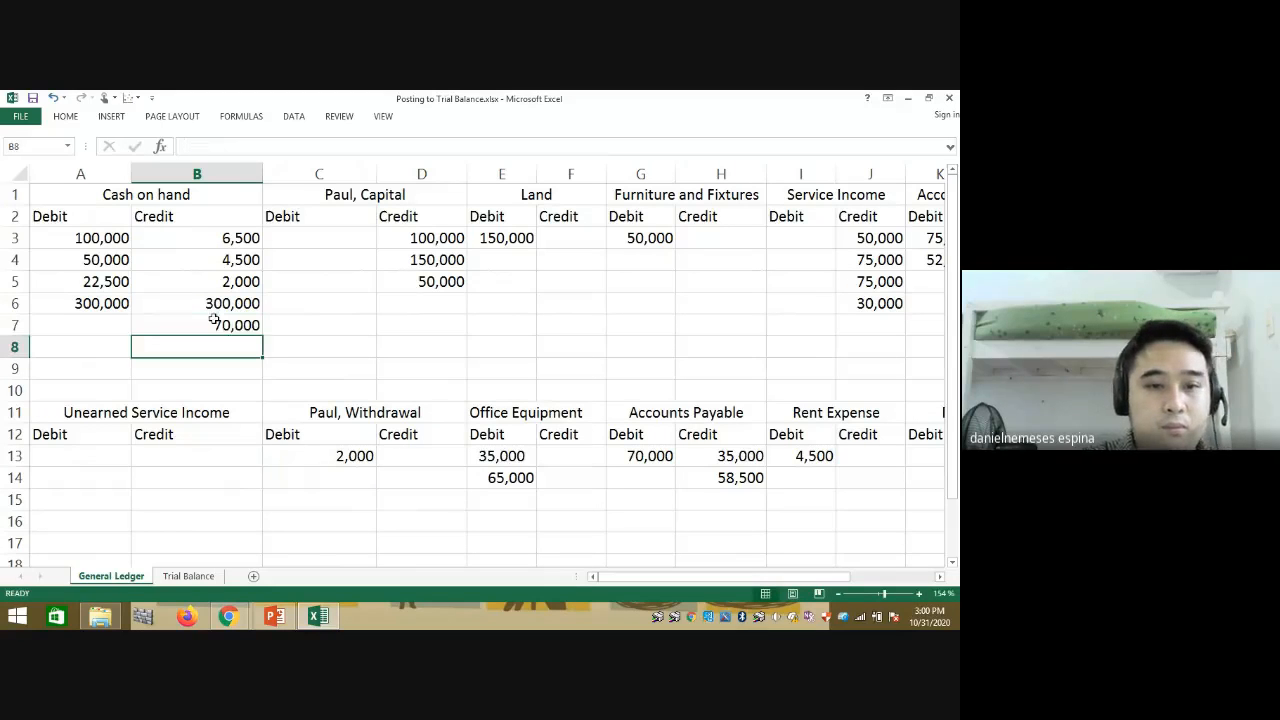
# Step: Switch to PowerPoint and open slide 62 with the Model 6 prepaid rent entry
pyautogui.click(284, 621)
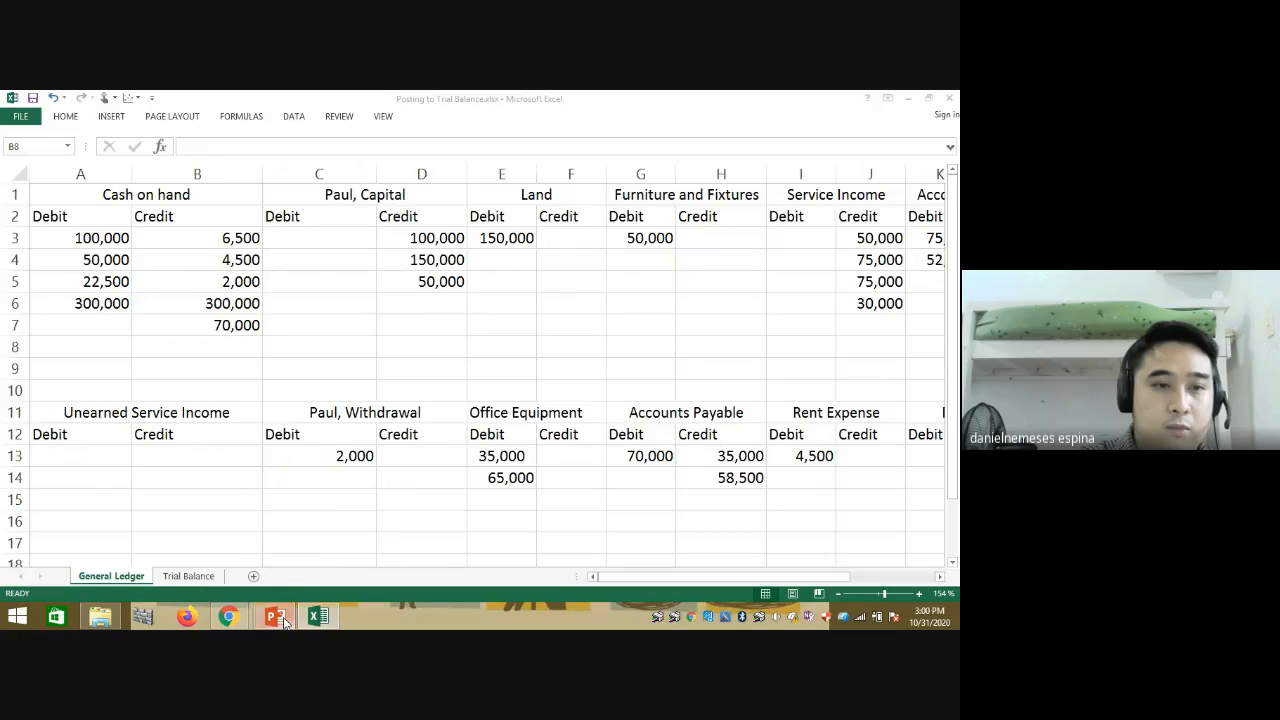
pyautogui.moveTo(129, 532); pyautogui.dragTo(129, 549)
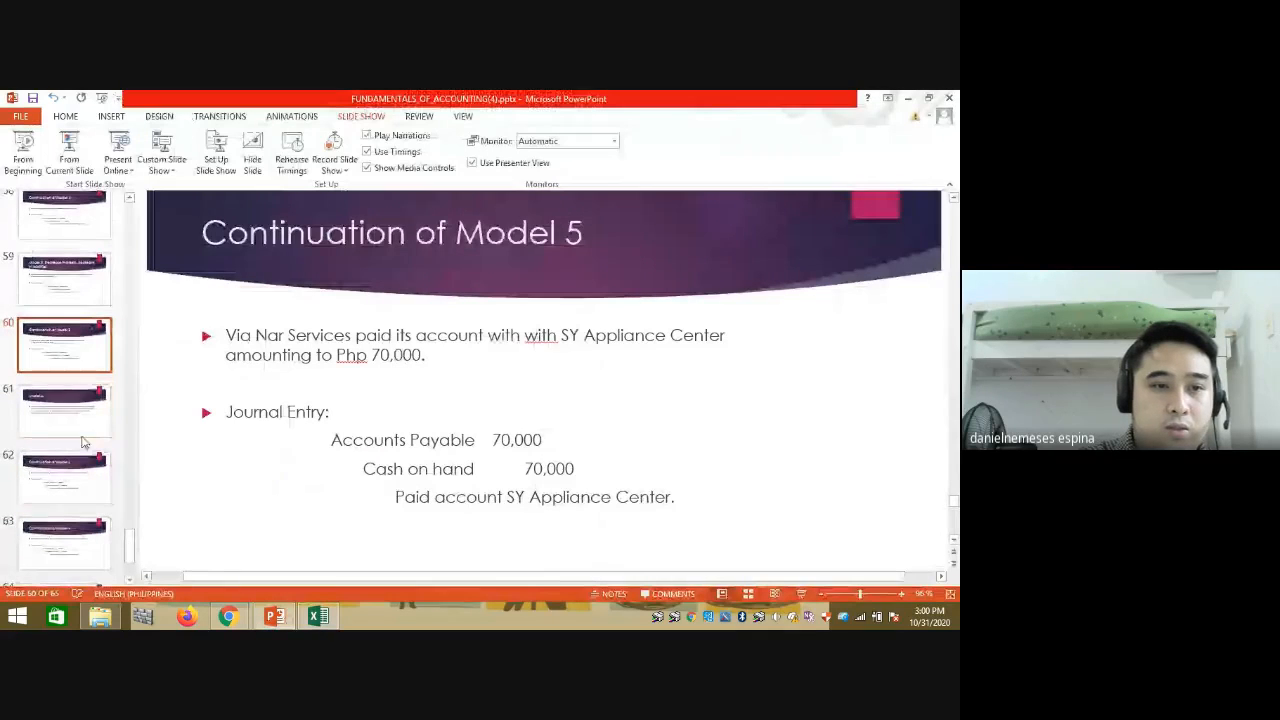
pyautogui.click(74, 431)
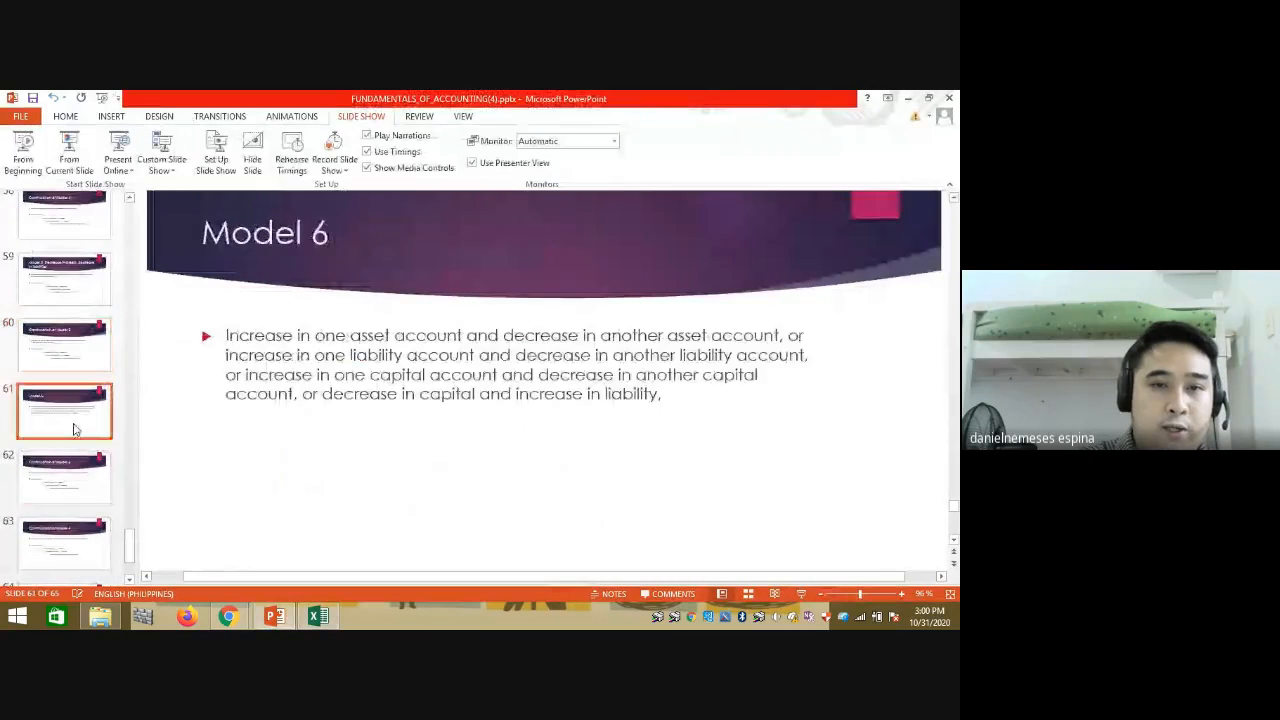
pyautogui.press('Down')
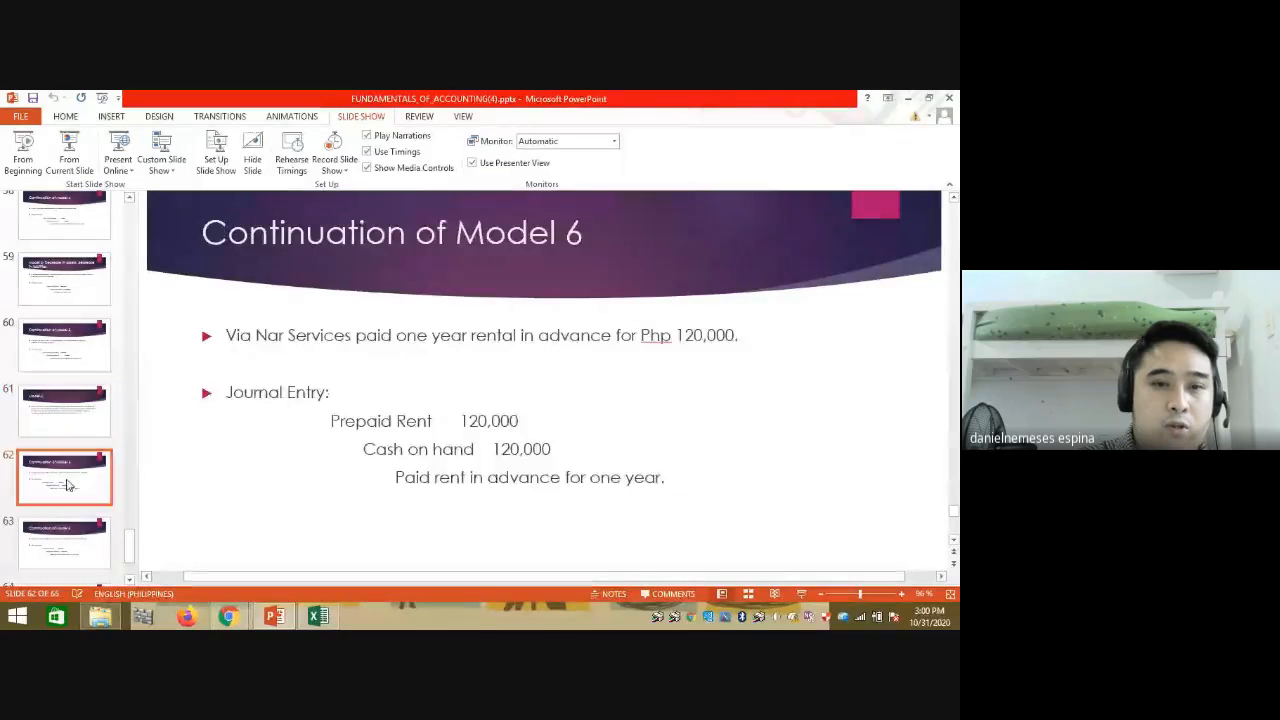
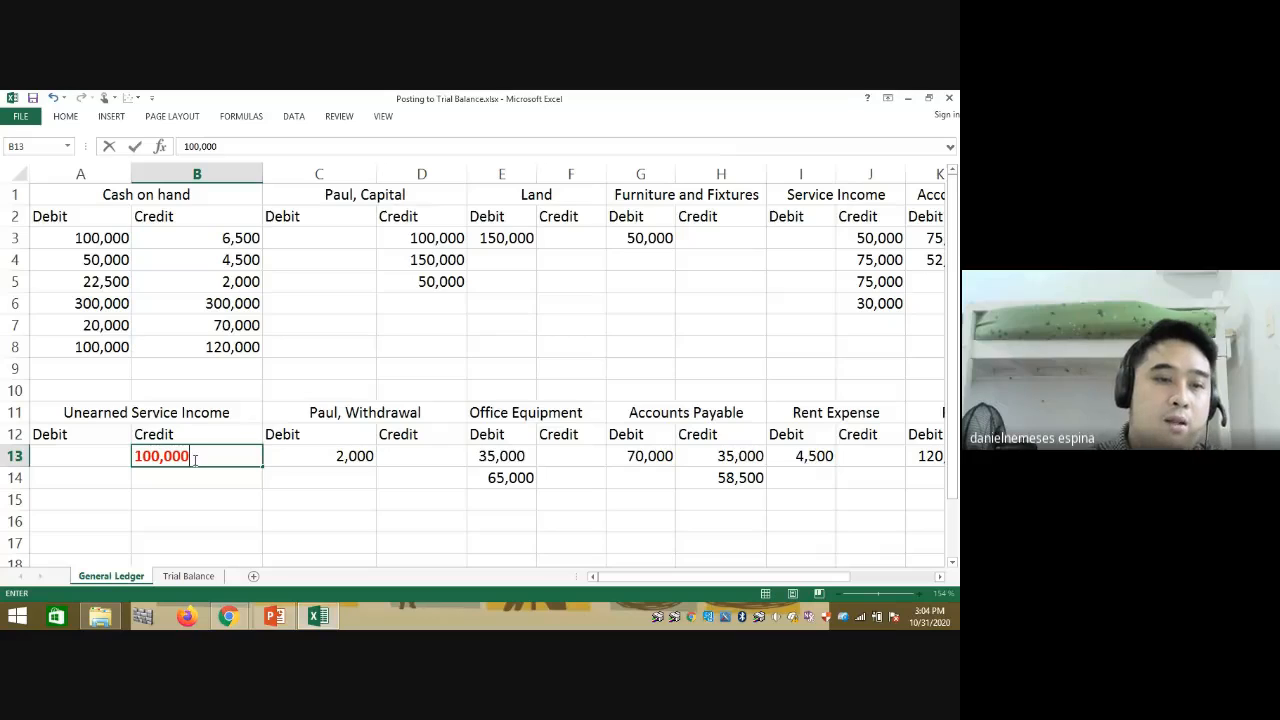
# Step: Commit the 100,000 Unearned Service Income credit in Excel cell B13 and change its font color to black
pyautogui.click(190, 480)
pyautogui.click(227, 450)
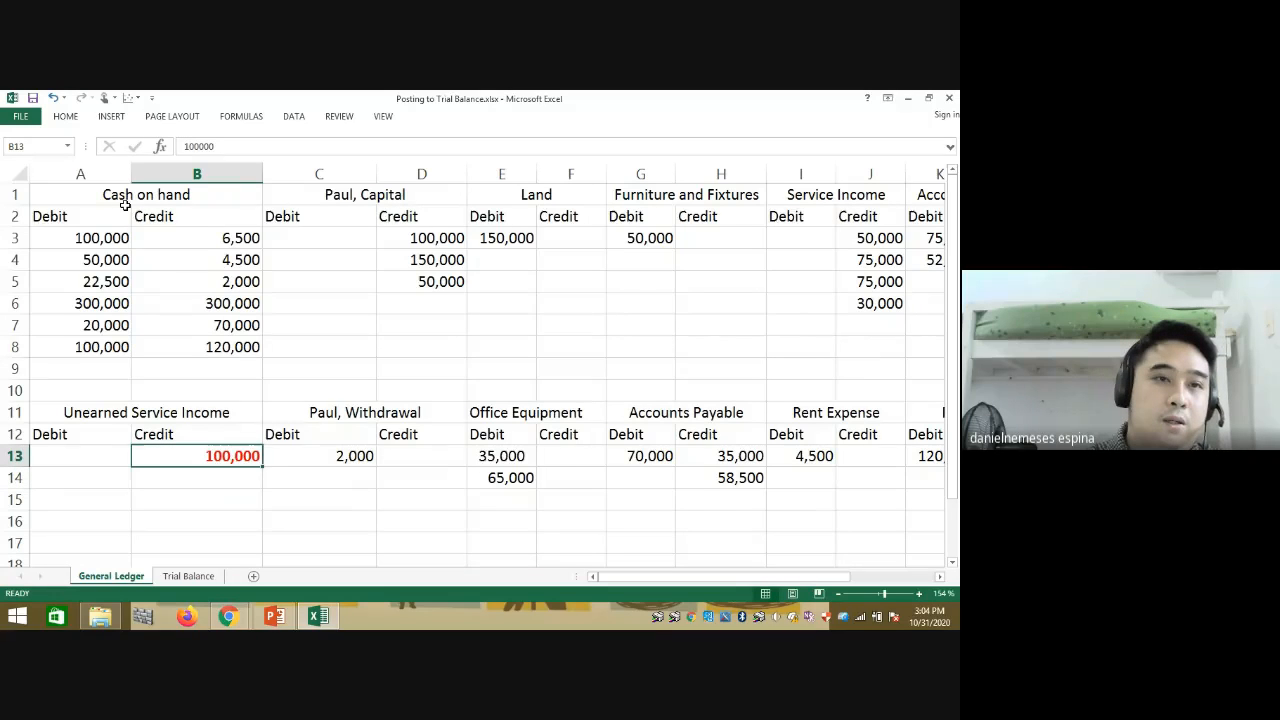
pyautogui.click(65, 117)
pyautogui.click(240, 168)
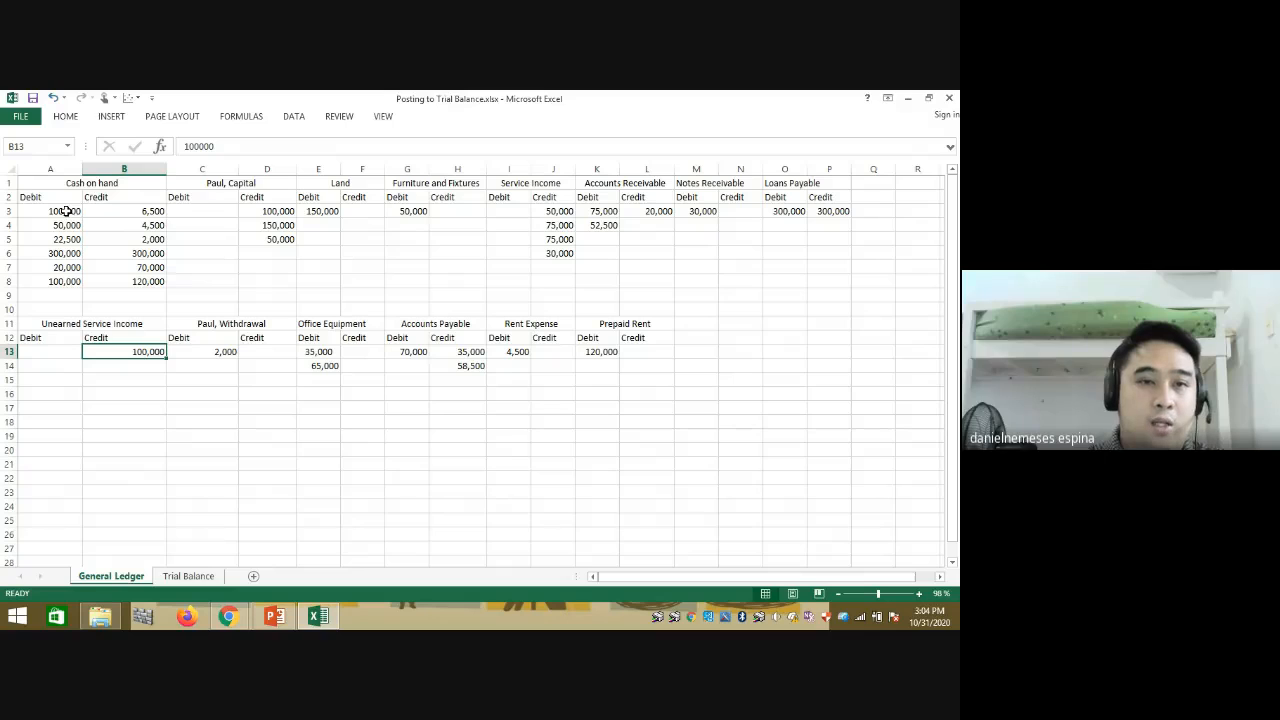
# Step: Total the Cash on hand debits A3:A8 in cell A9 with AutoSum
pyautogui.click(146, 300)
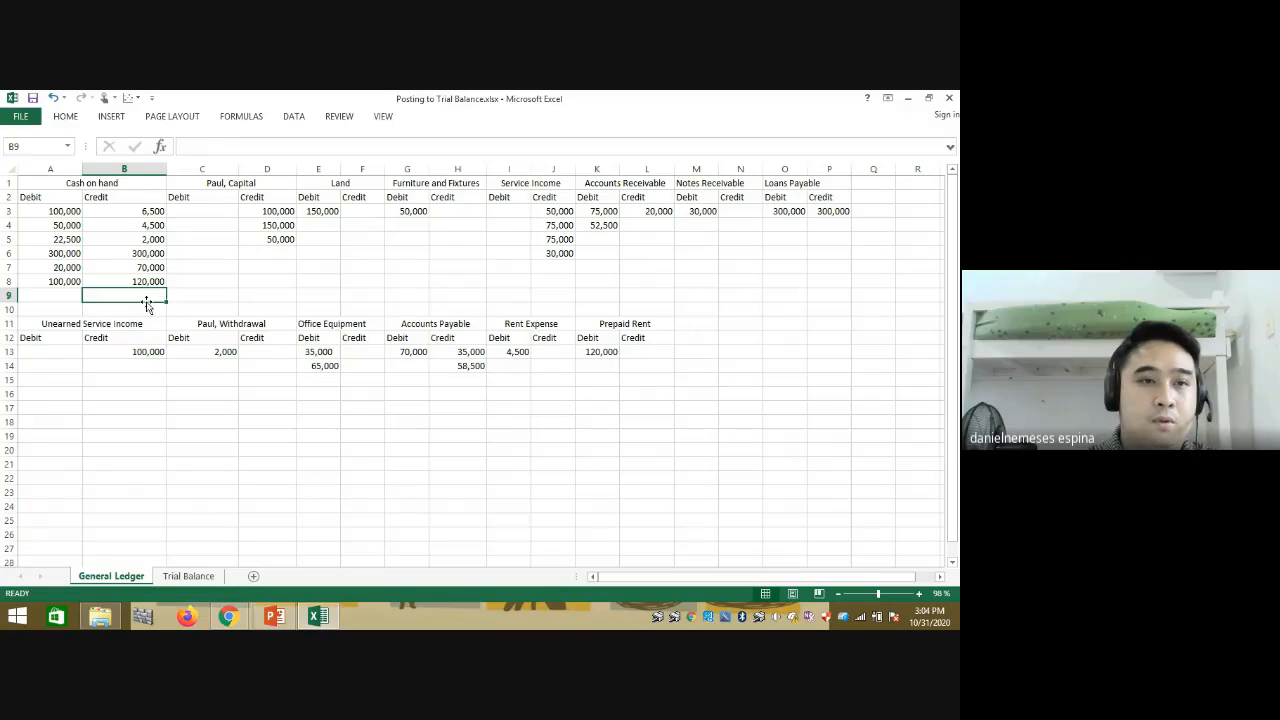
pyautogui.click(55, 211)
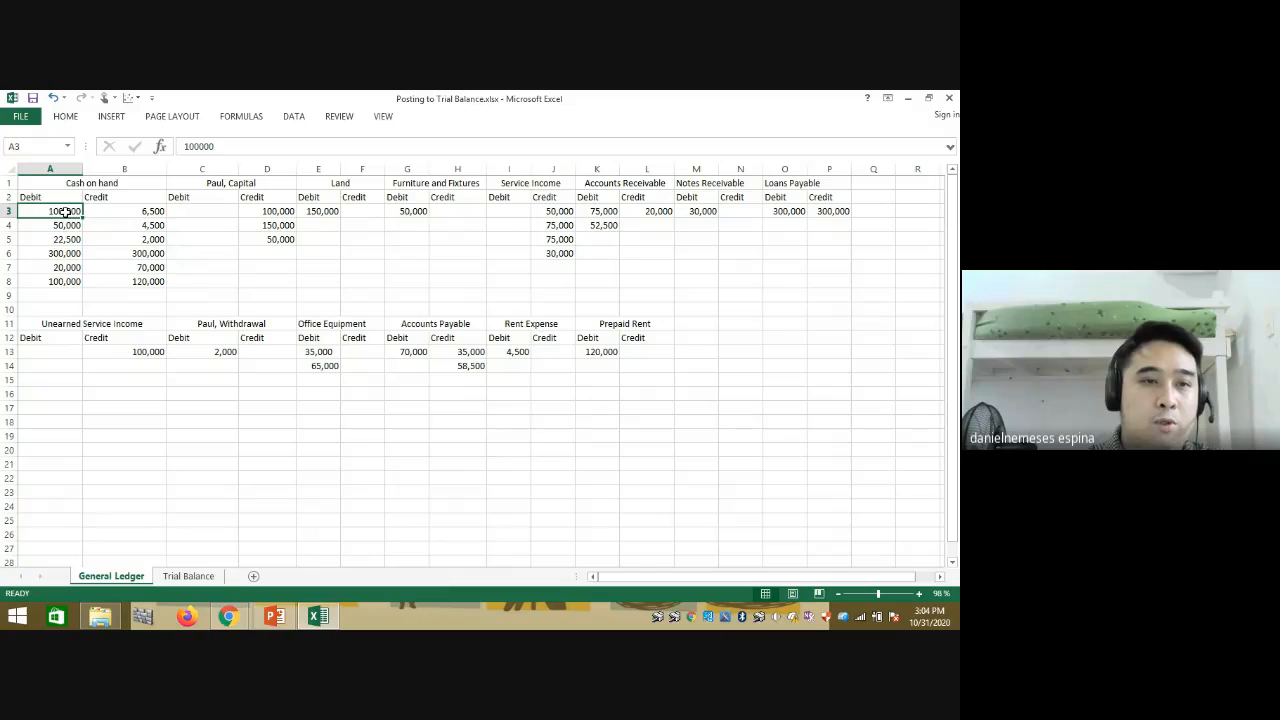
pyautogui.moveTo(64, 211); pyautogui.dragTo(54, 294)
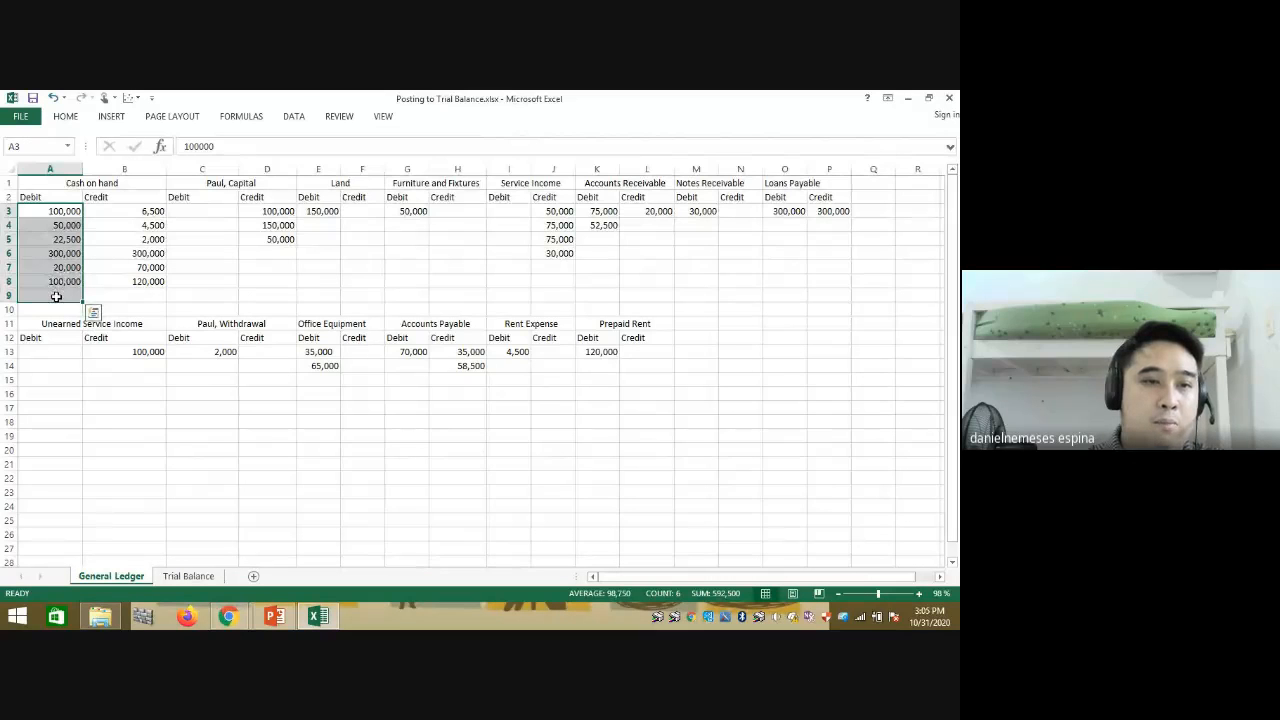
pyautogui.click(65, 117)
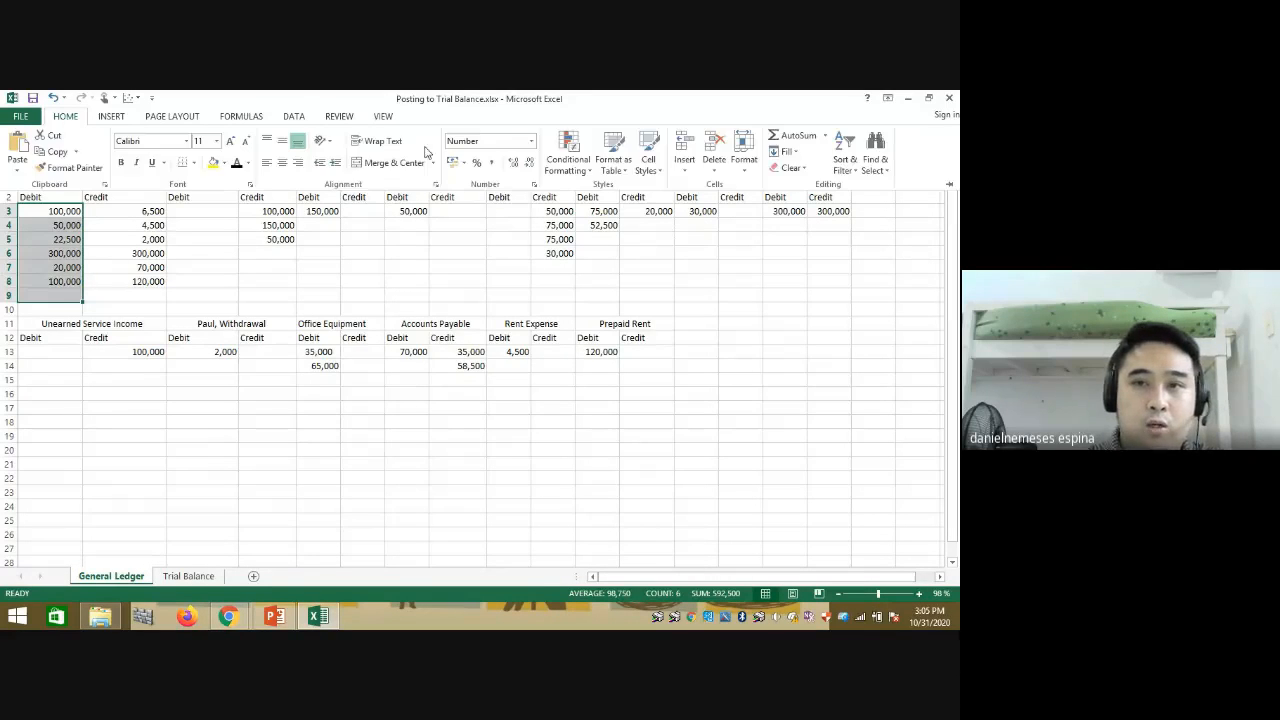
pyautogui.click(799, 138)
pyautogui.click(73, 297)
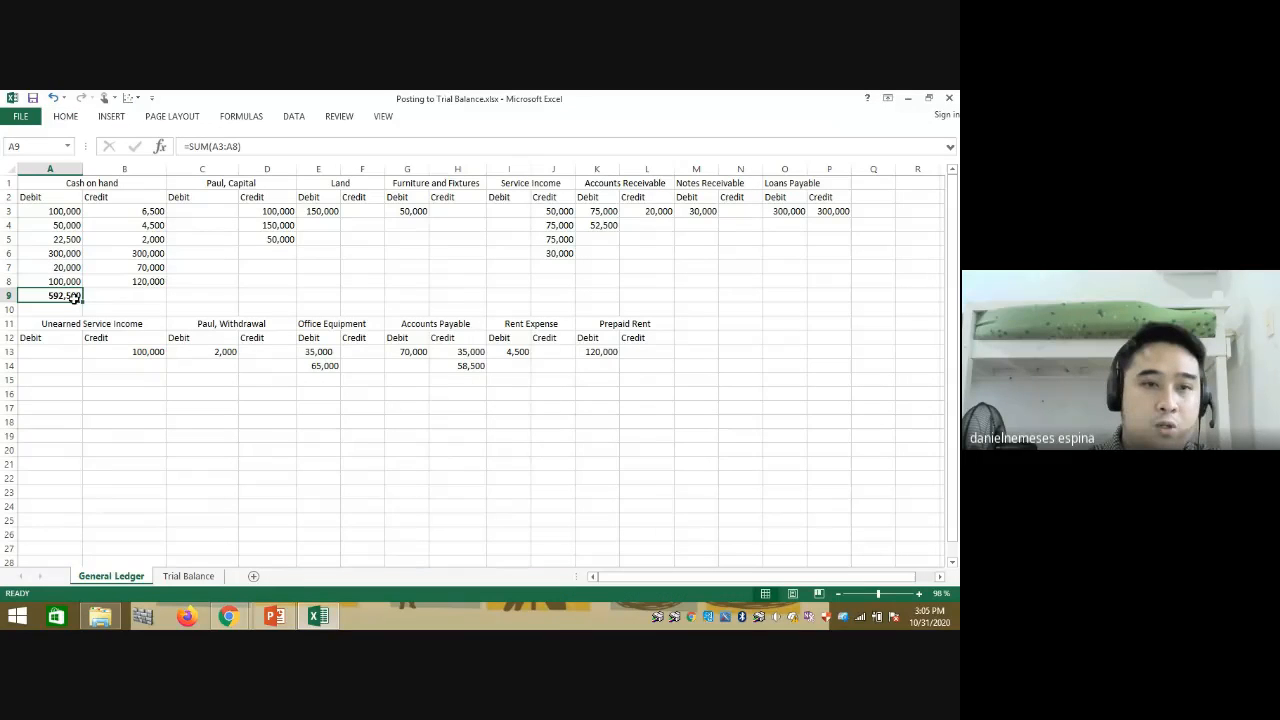
# Step: Total the Cash on hand credits B3:B8 in cell B9 with AutoSum
pyautogui.click(883, 591)
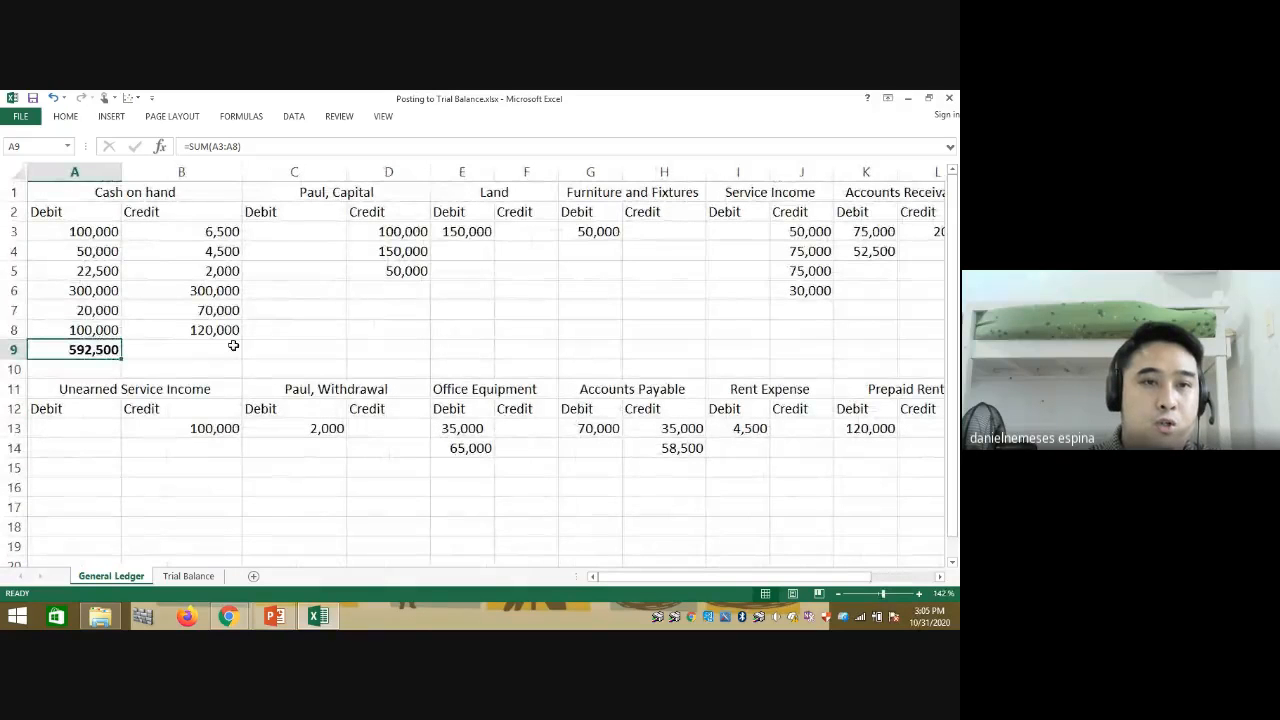
pyautogui.click(200, 236)
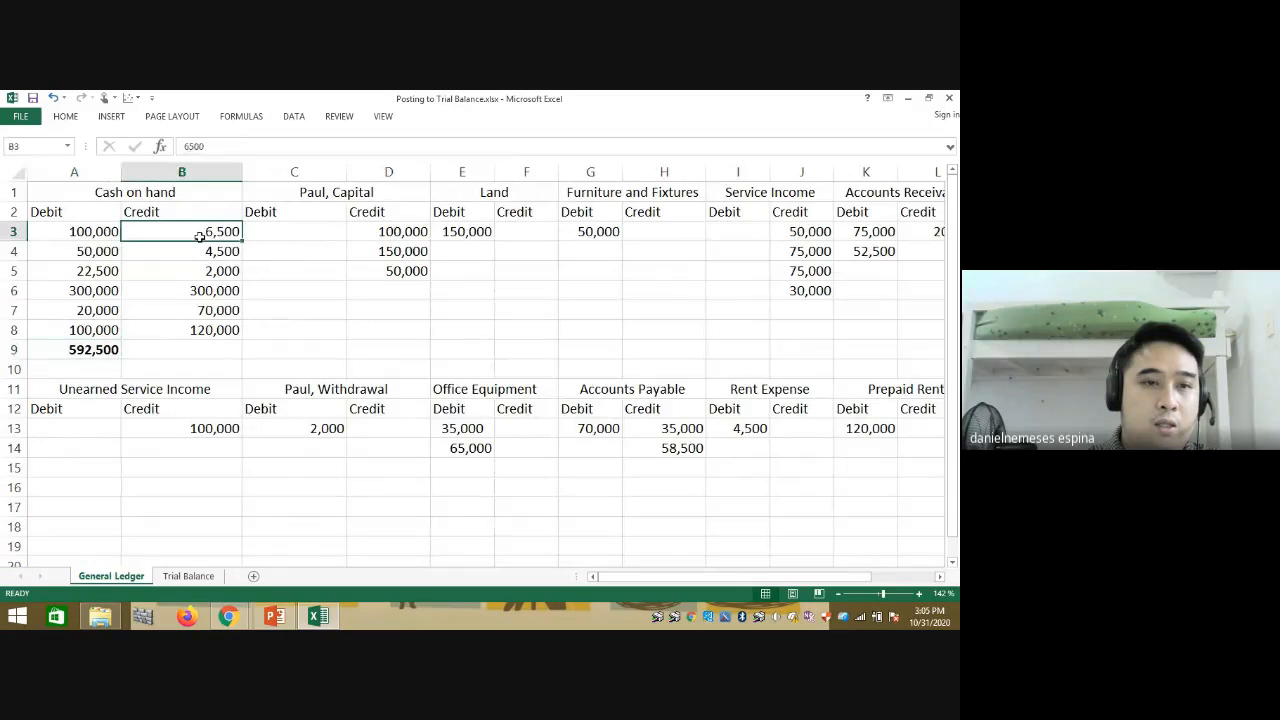
pyautogui.moveTo(200, 236); pyautogui.dragTo(205, 350)
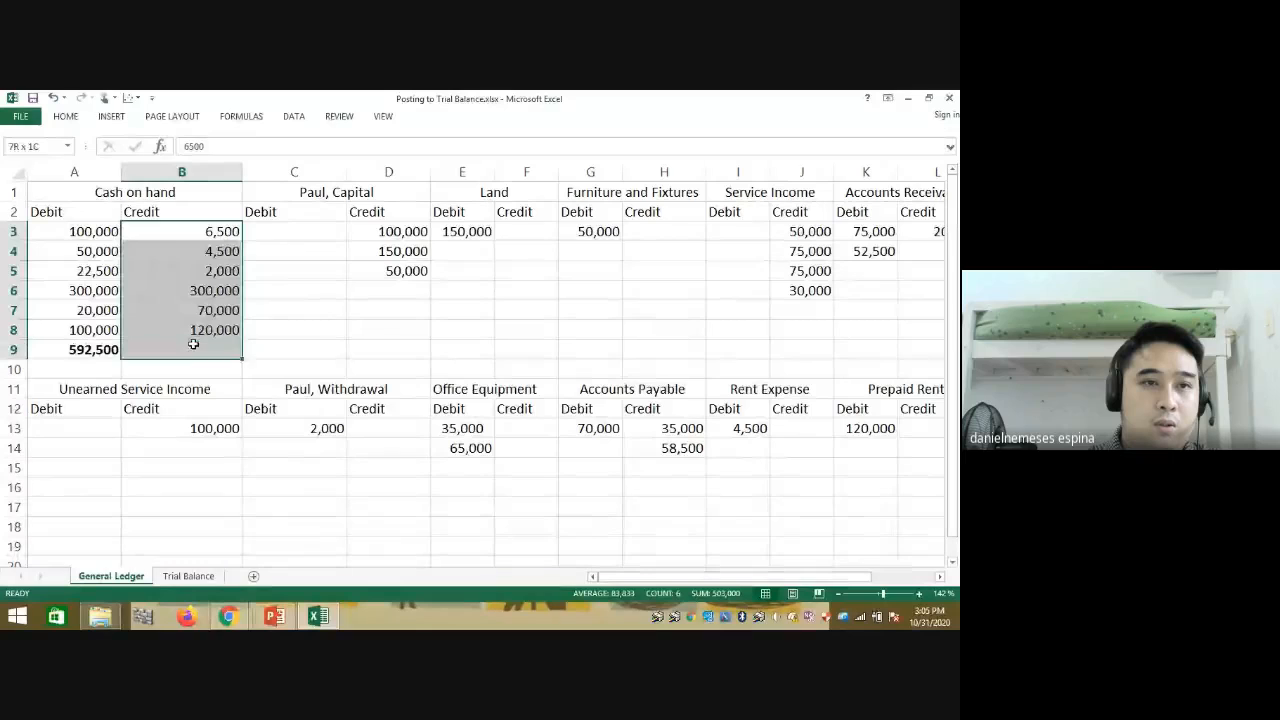
pyautogui.click(66, 118)
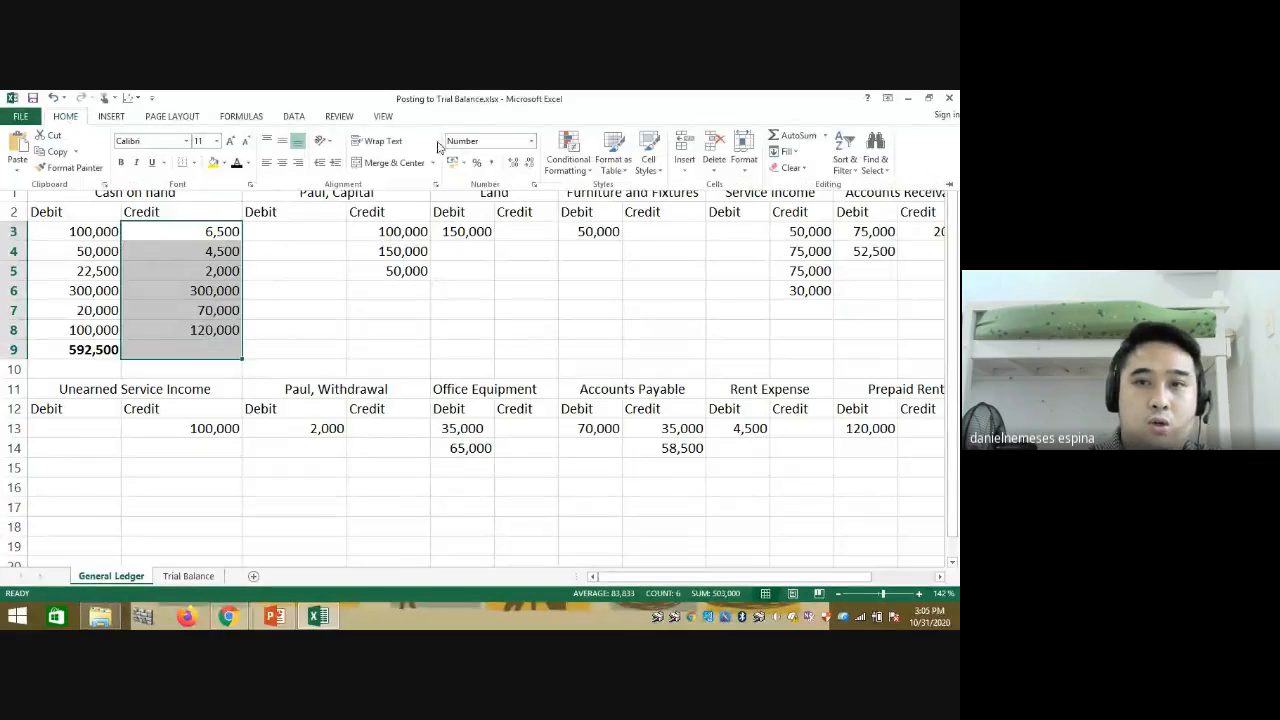
pyautogui.click(797, 140)
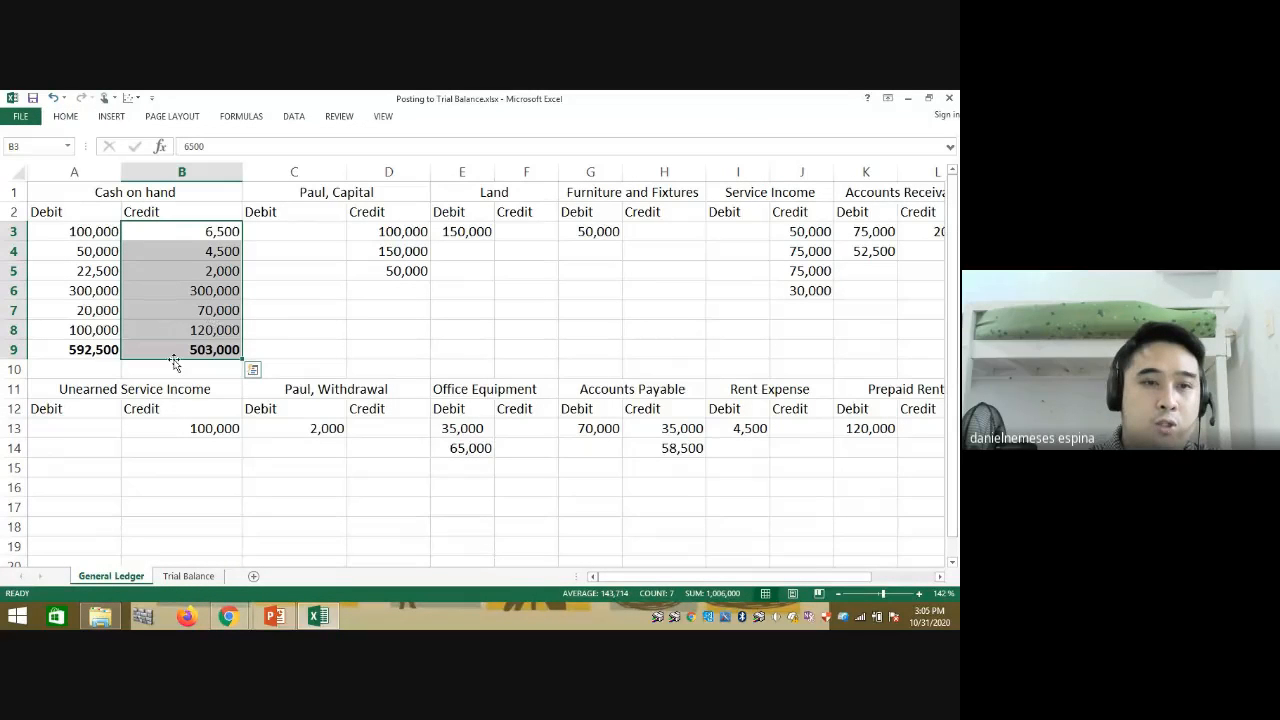
pyautogui.click(180, 348)
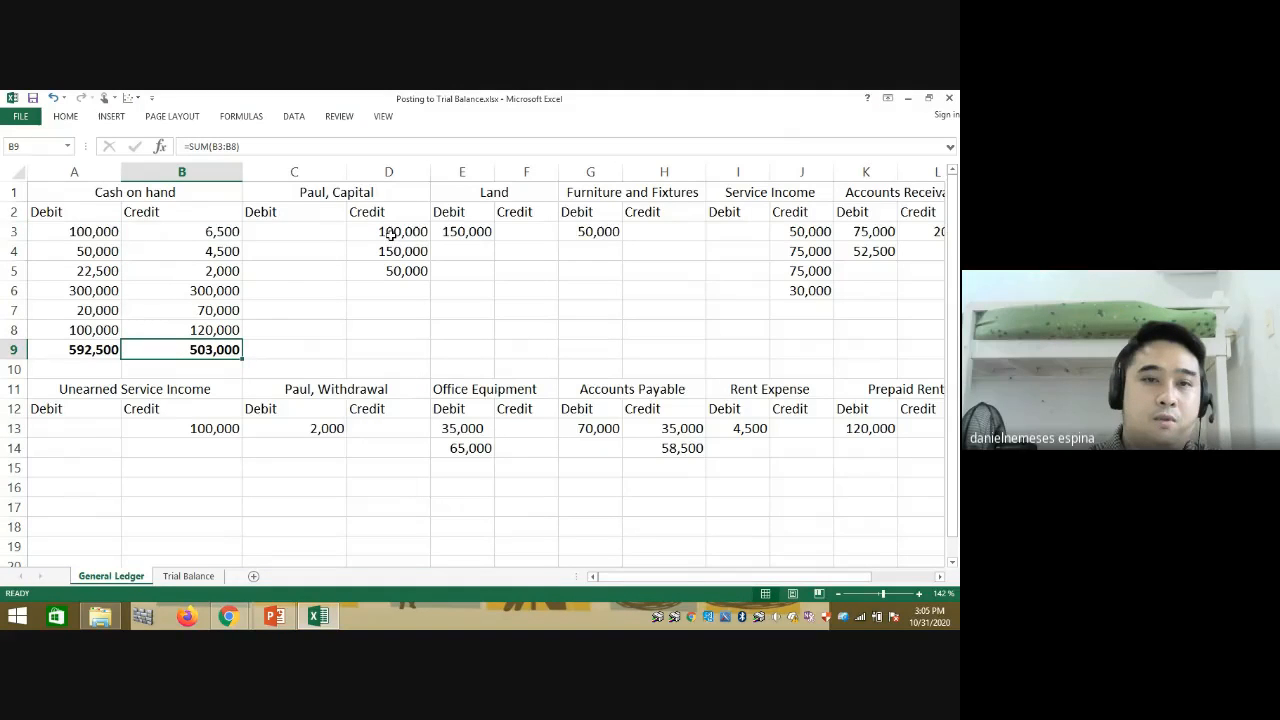
# Step: Total the Capital account credits D3:D5 in cell D6 with AutoSum
pyautogui.moveTo(390, 232); pyautogui.dragTo(388, 290)
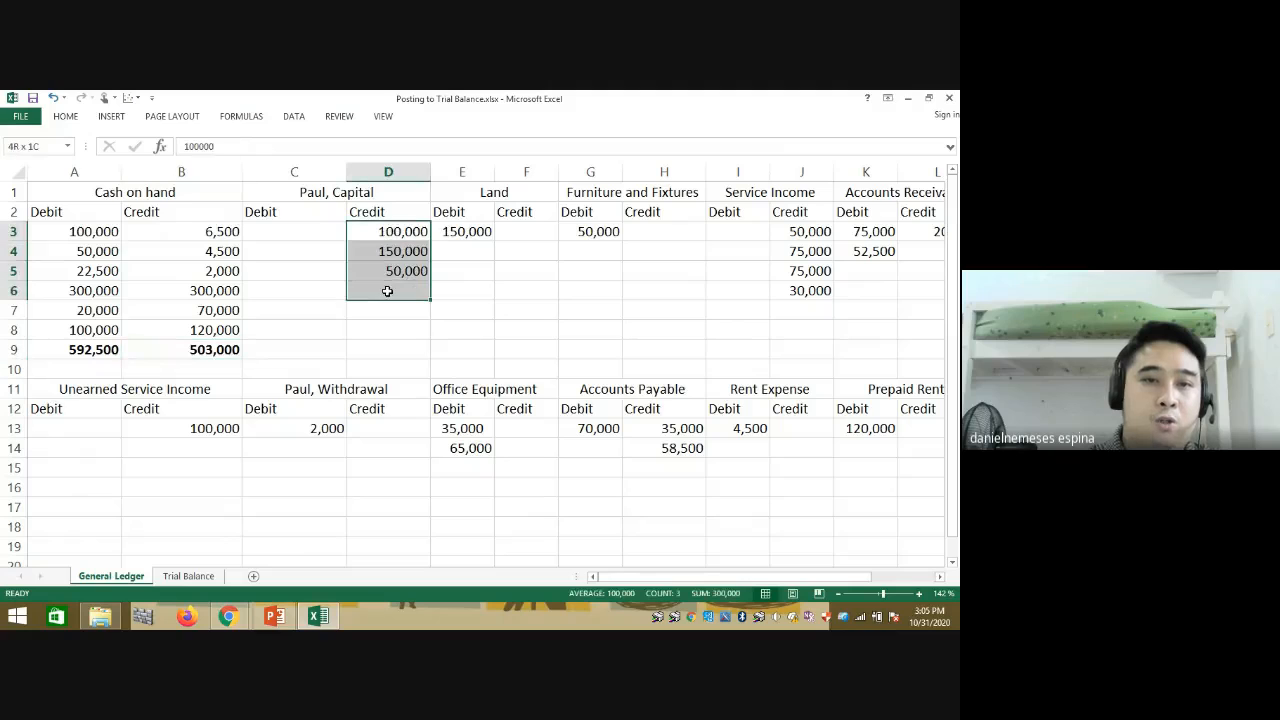
pyautogui.click(67, 118)
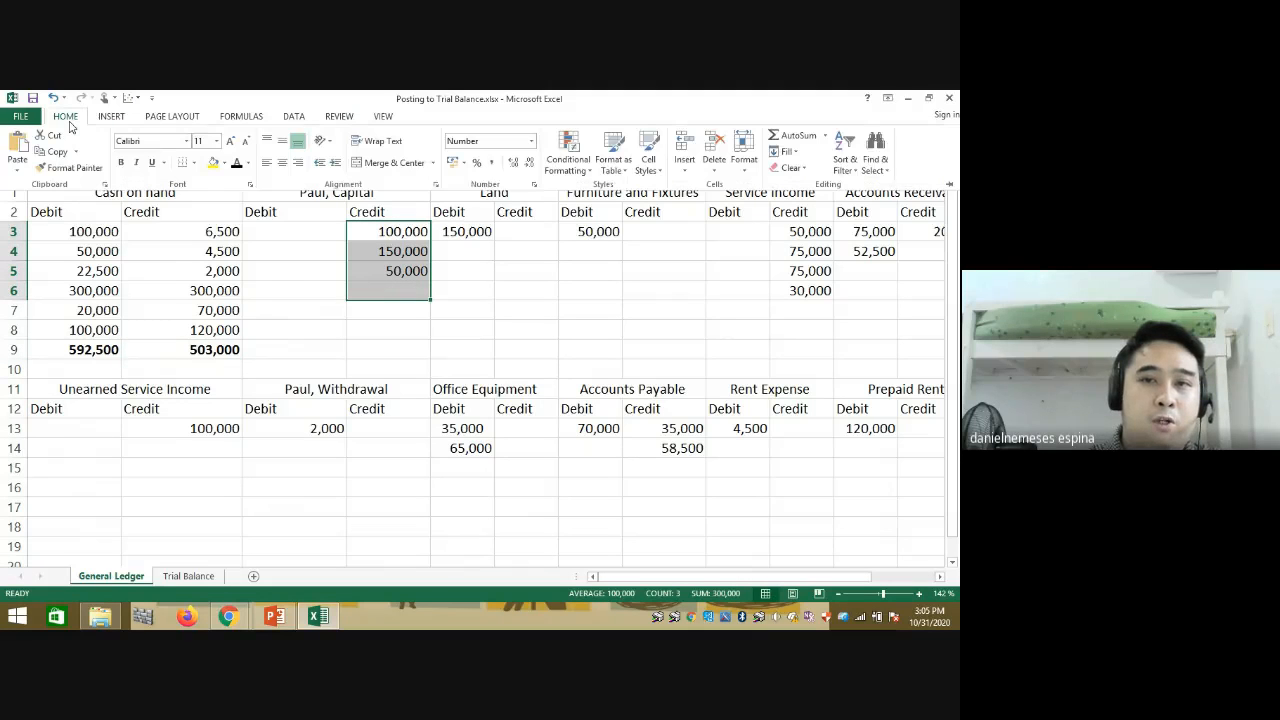
pyautogui.click(790, 137)
pyautogui.click(367, 287)
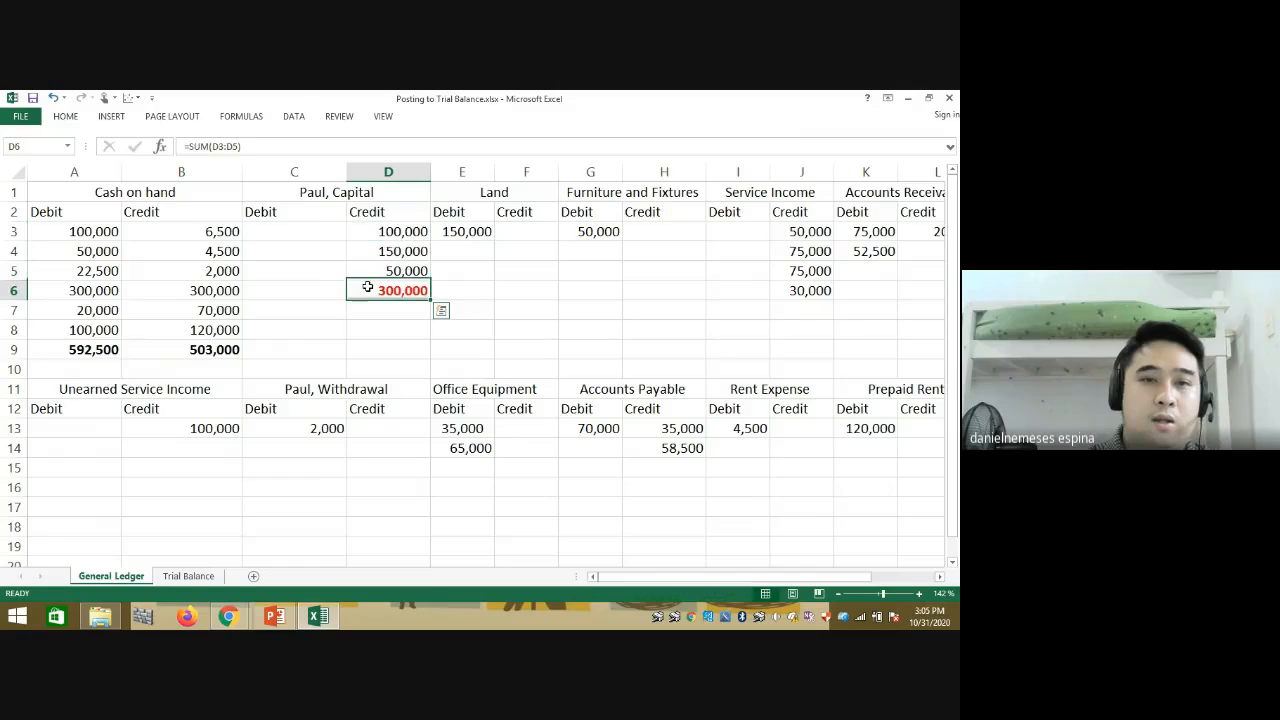
# Step: Bold the single-entry debit balances of Land in cell E3 and Furniture and Fixtures in cell G3
pyautogui.click(454, 231)
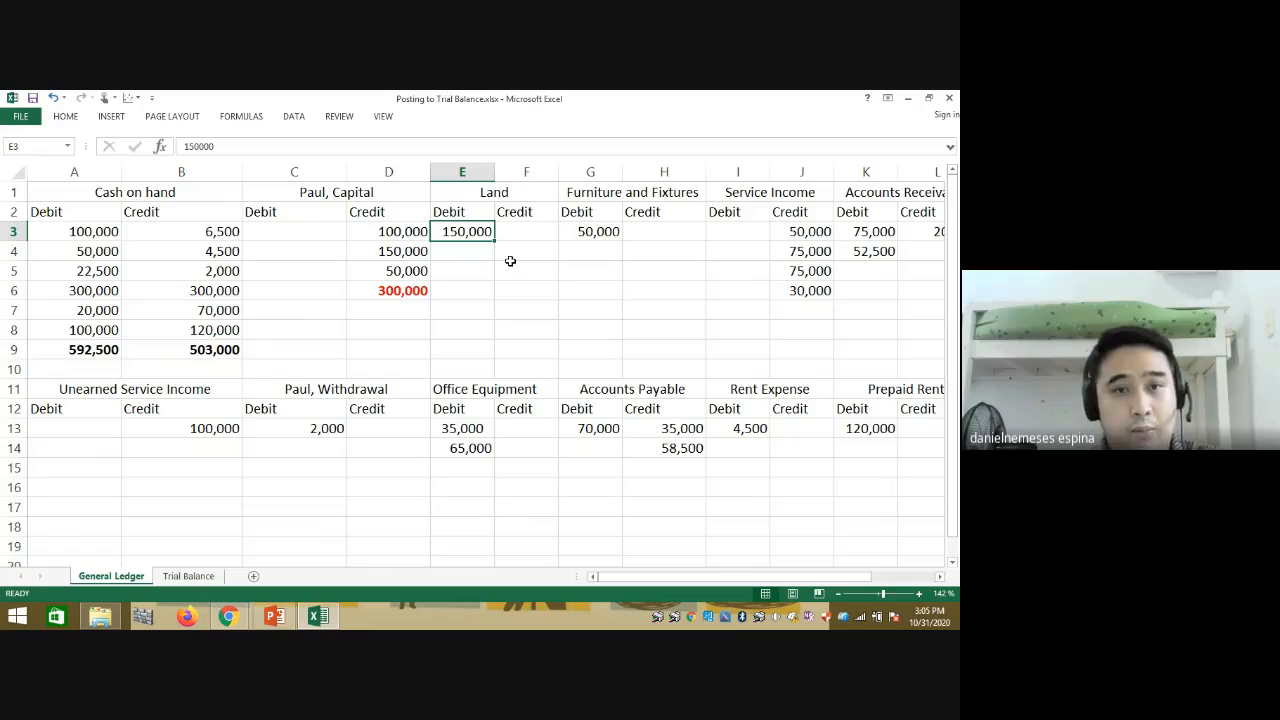
pyautogui.hotkey('ctrl', 'b')
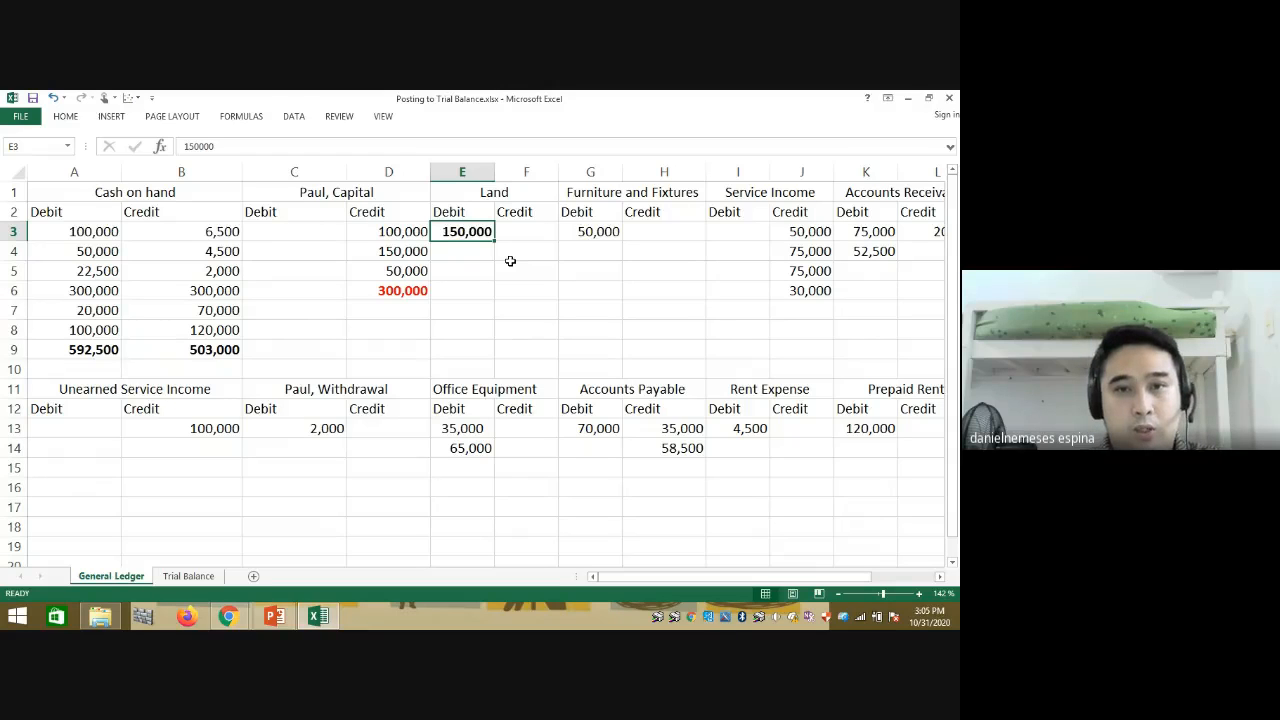
pyautogui.click(608, 233)
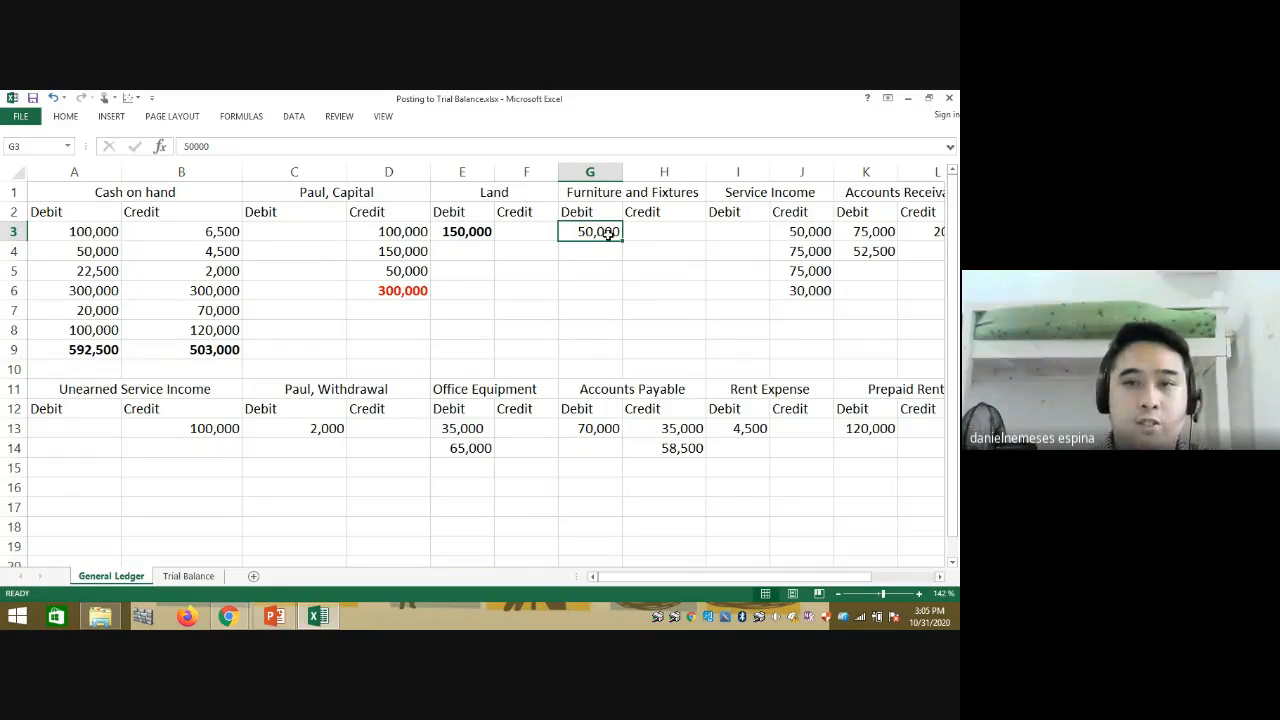
pyautogui.hotkey('ctrl', 'b')
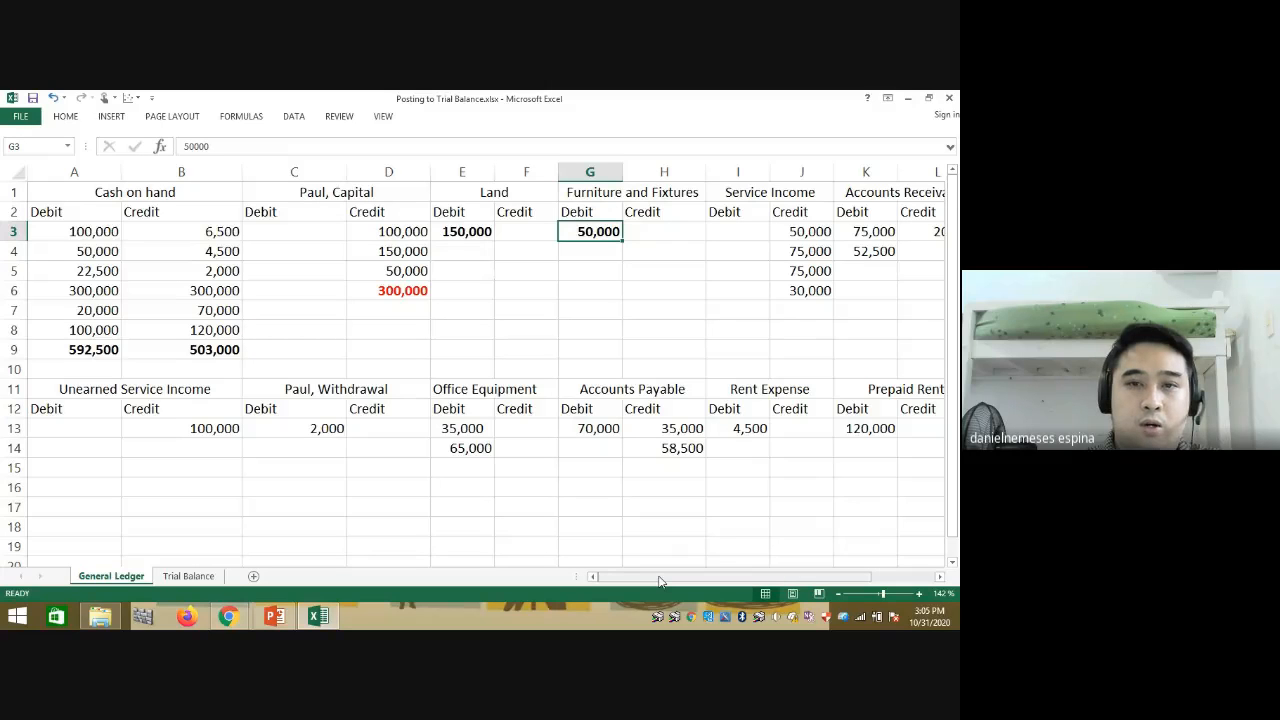
# Step: Total the Service Income credits J3:J6 in cell J7 with AutoSum
pyautogui.moveTo(659, 580); pyautogui.dragTo(692, 578)
pyautogui.moveTo(482, 231); pyautogui.dragTo(482, 313)
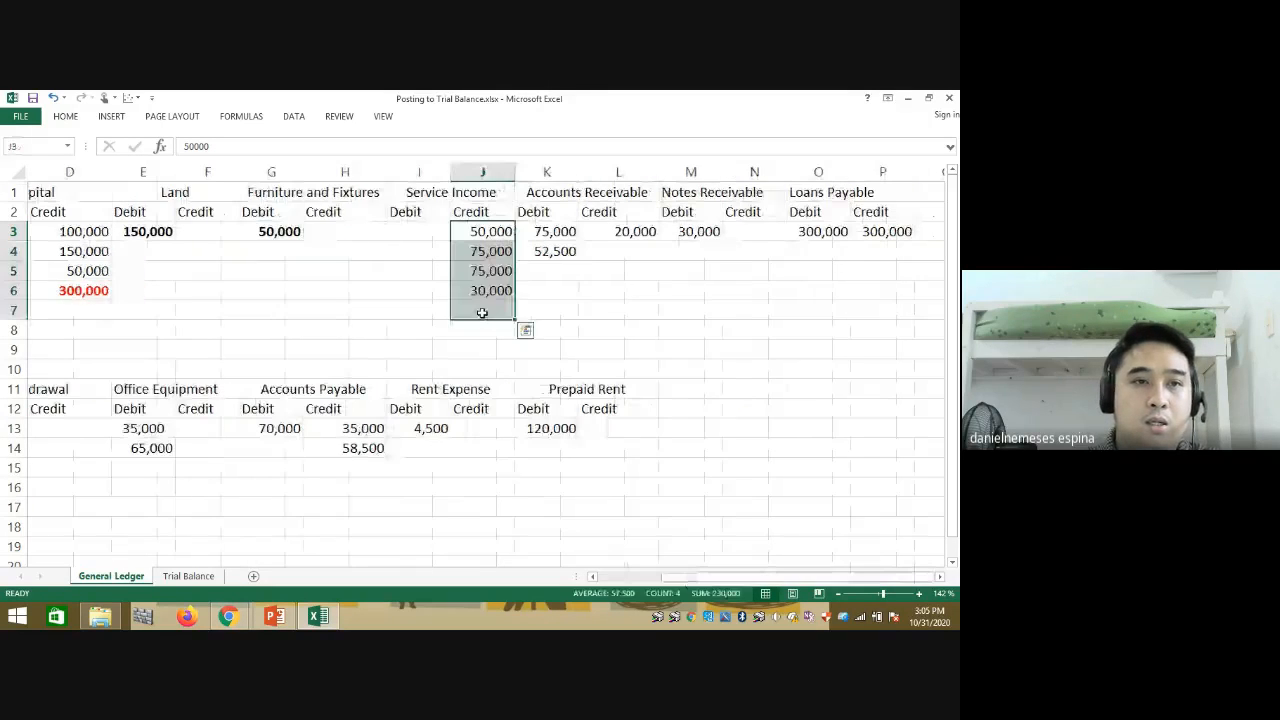
pyautogui.click(62, 116)
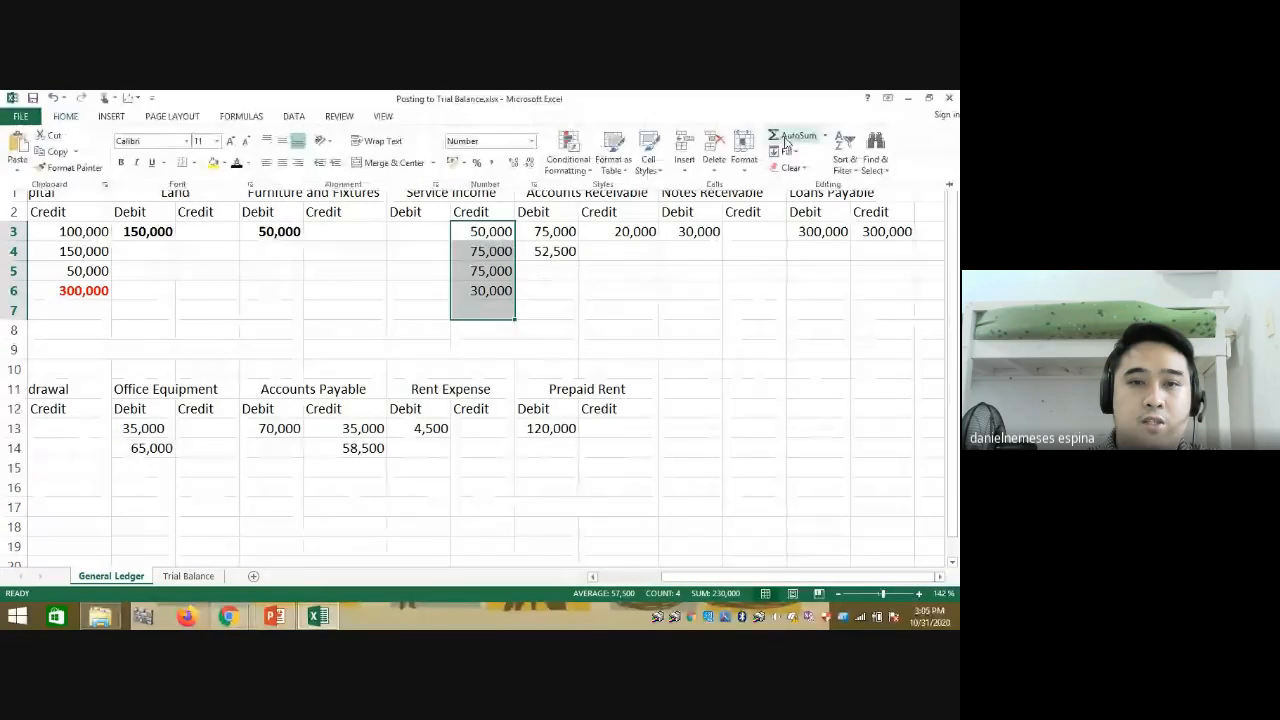
pyautogui.click(785, 140)
pyautogui.click(537, 332)
pyautogui.click(497, 313)
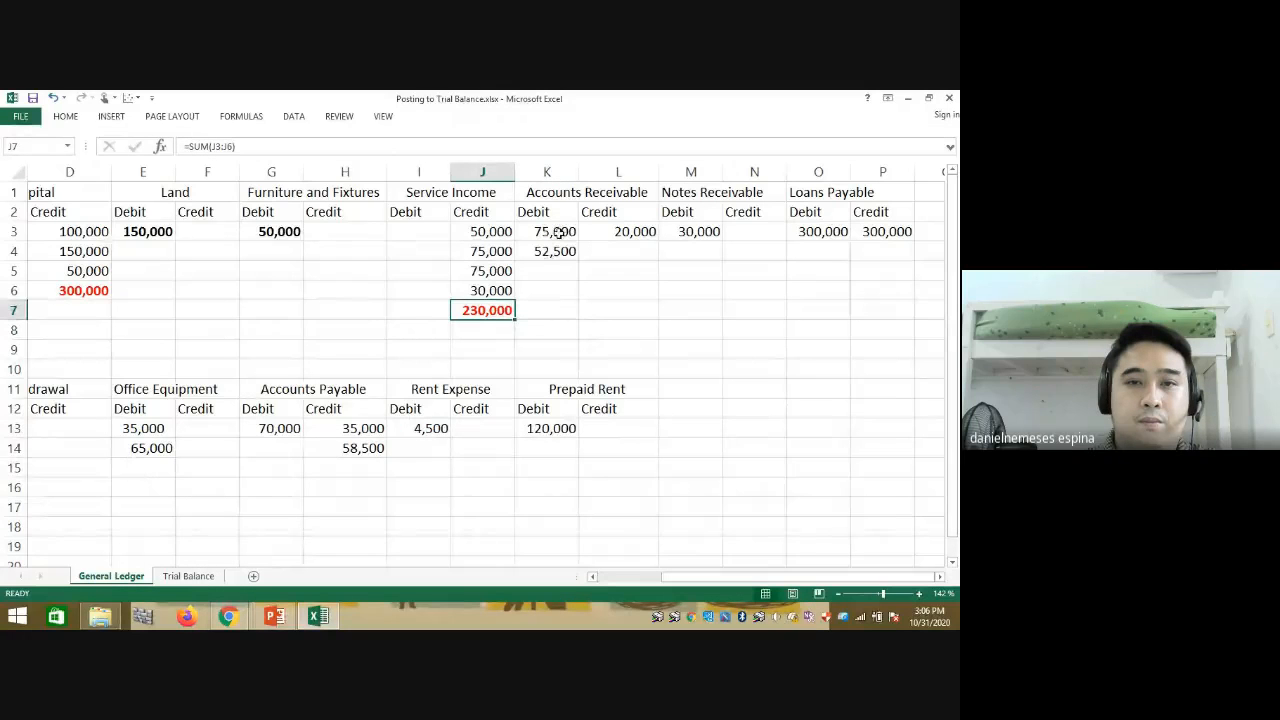
# Step: Total the Accounts Receivable debits K3:K4 in cell K5 with AutoSum
pyautogui.moveTo(557, 231); pyautogui.dragTo(551, 270)
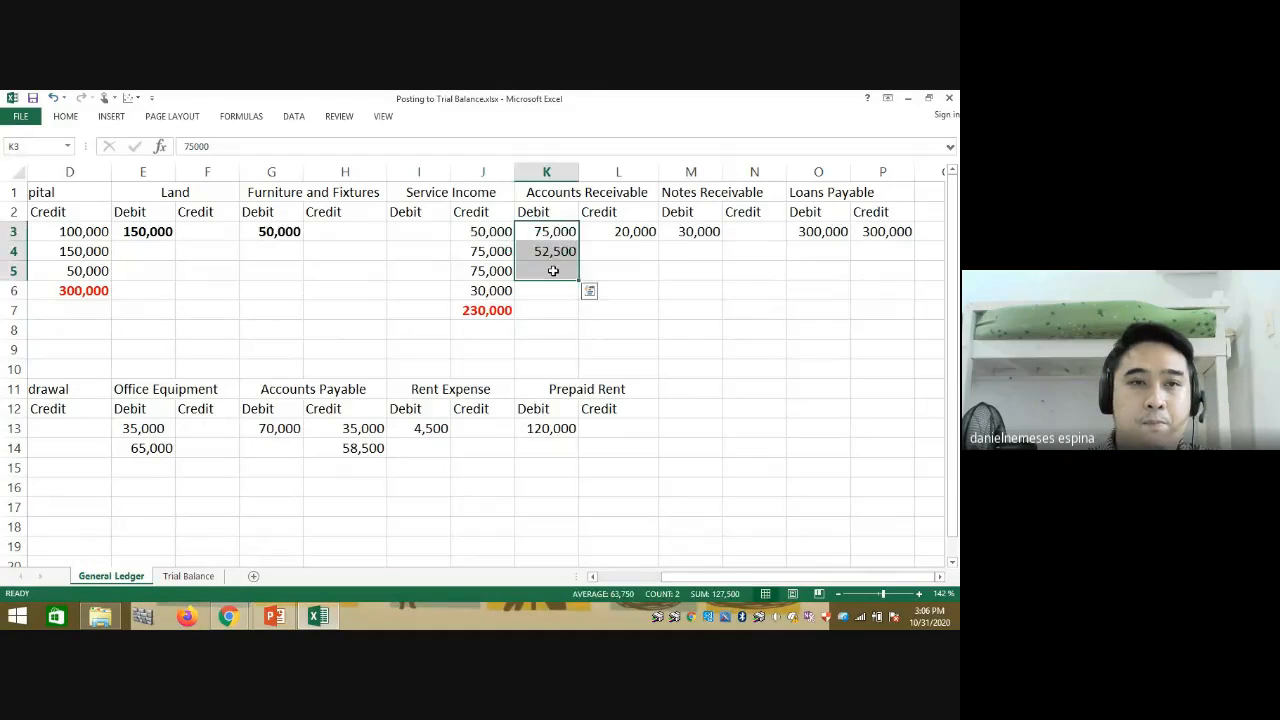
pyautogui.click(65, 117)
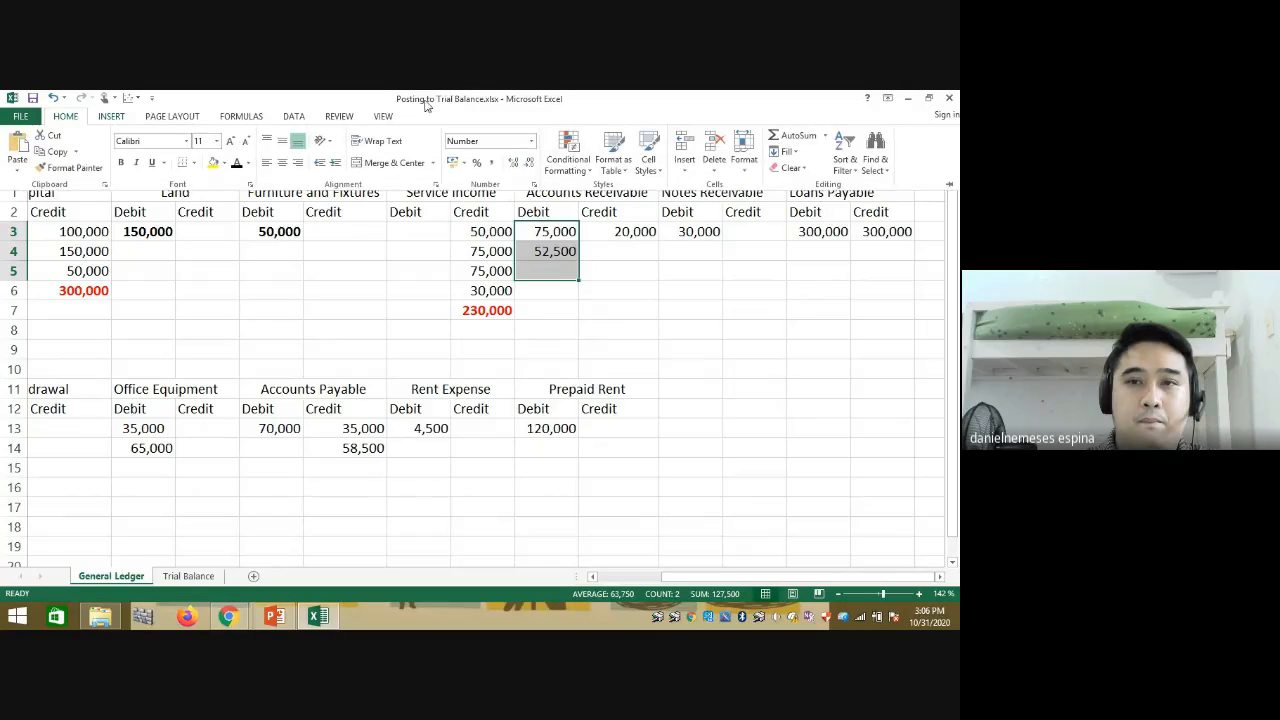
pyautogui.click(807, 139)
pyautogui.click(546, 271)
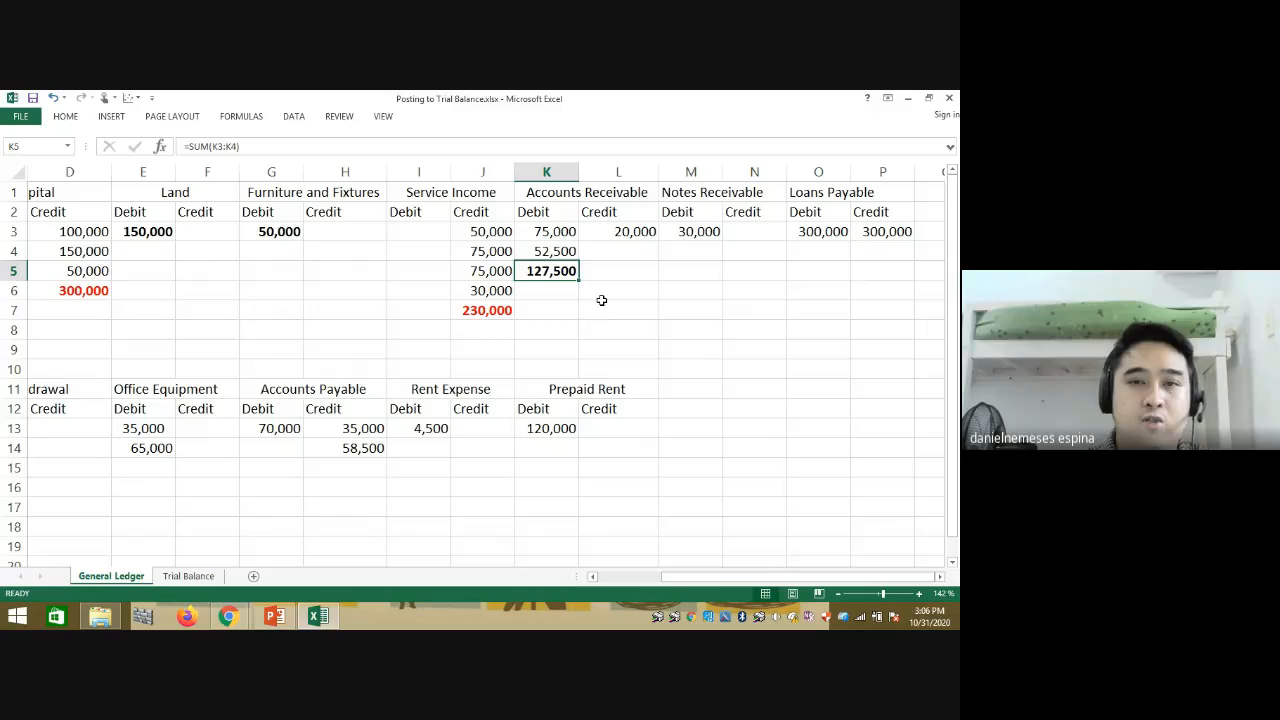
# Step: Bold the Accounts Receivable credit in L3, the Notes Receivable debit in M3 and both Loans Payable amounts in O3:P3
pyautogui.click(636, 231)
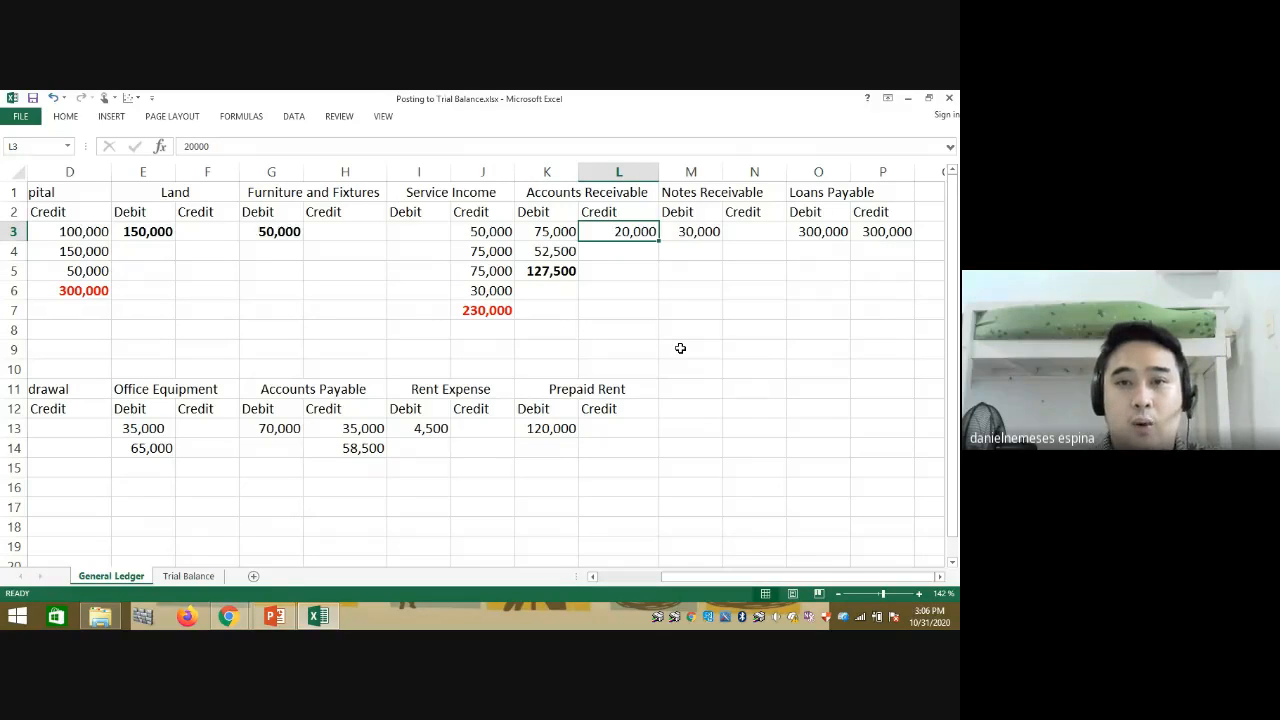
pyautogui.hotkey('ctrl', 'b')
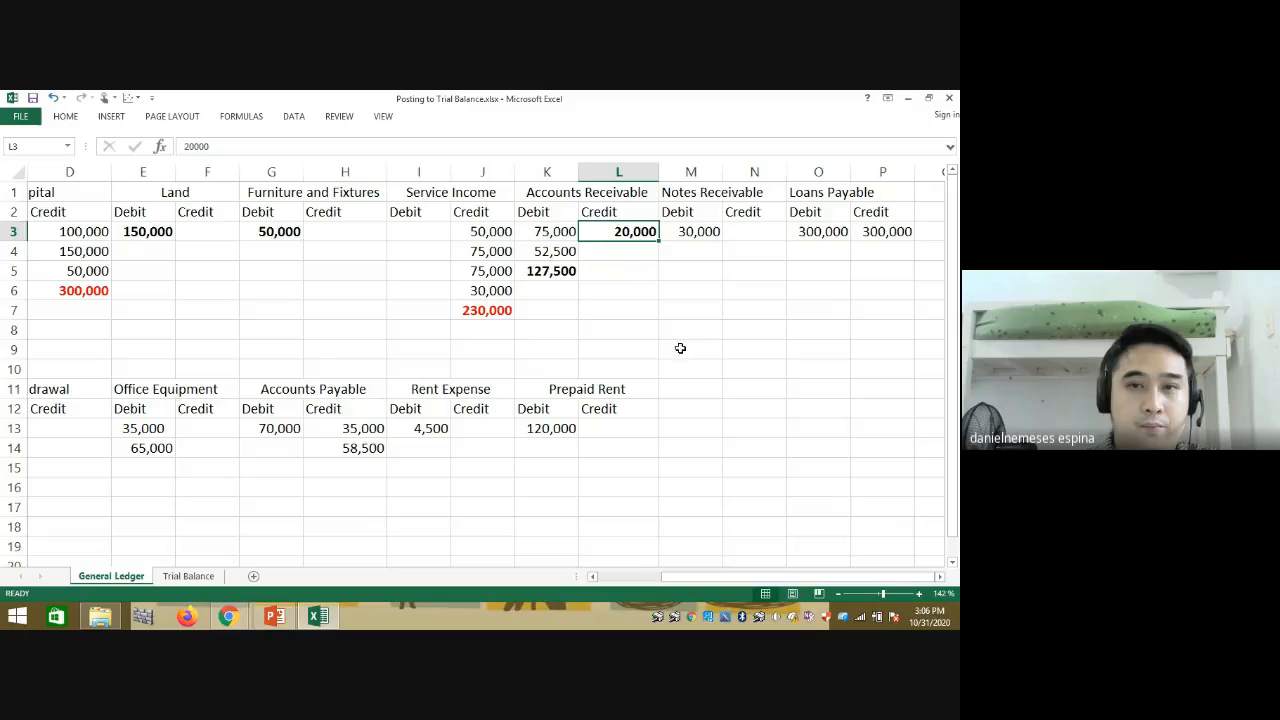
pyautogui.click(704, 230)
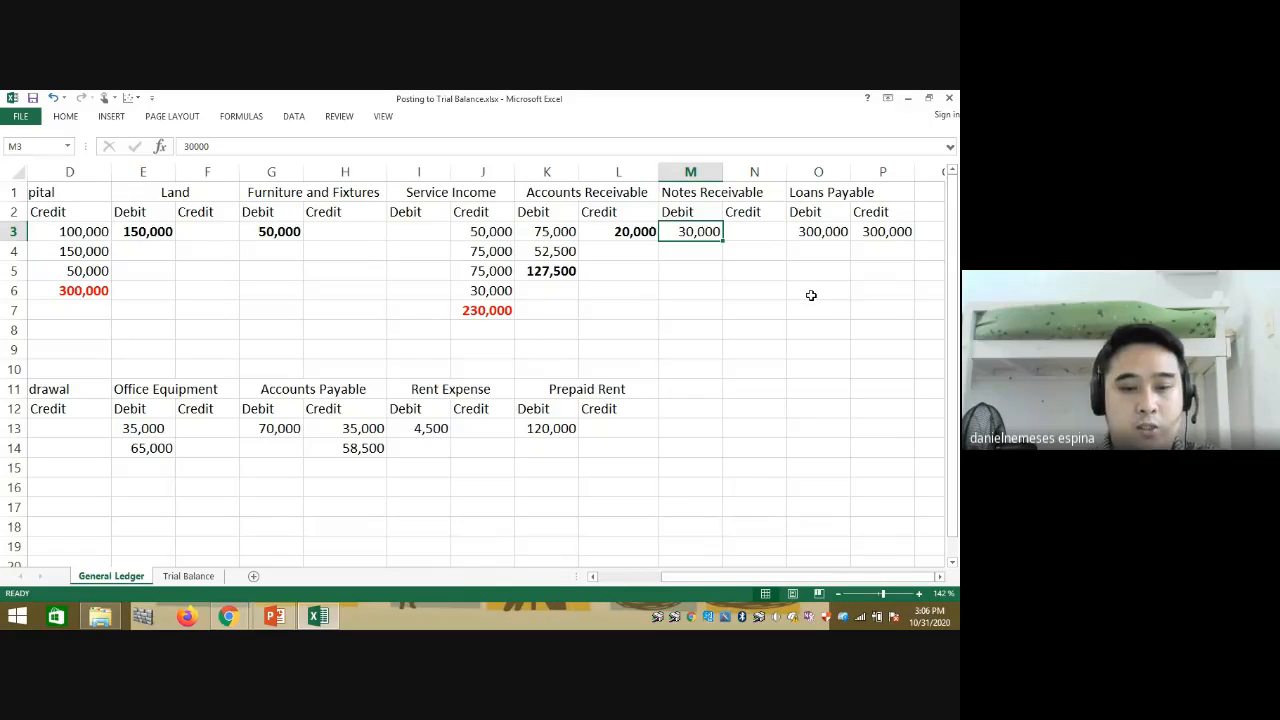
pyautogui.hotkey('ctrl', 'b')
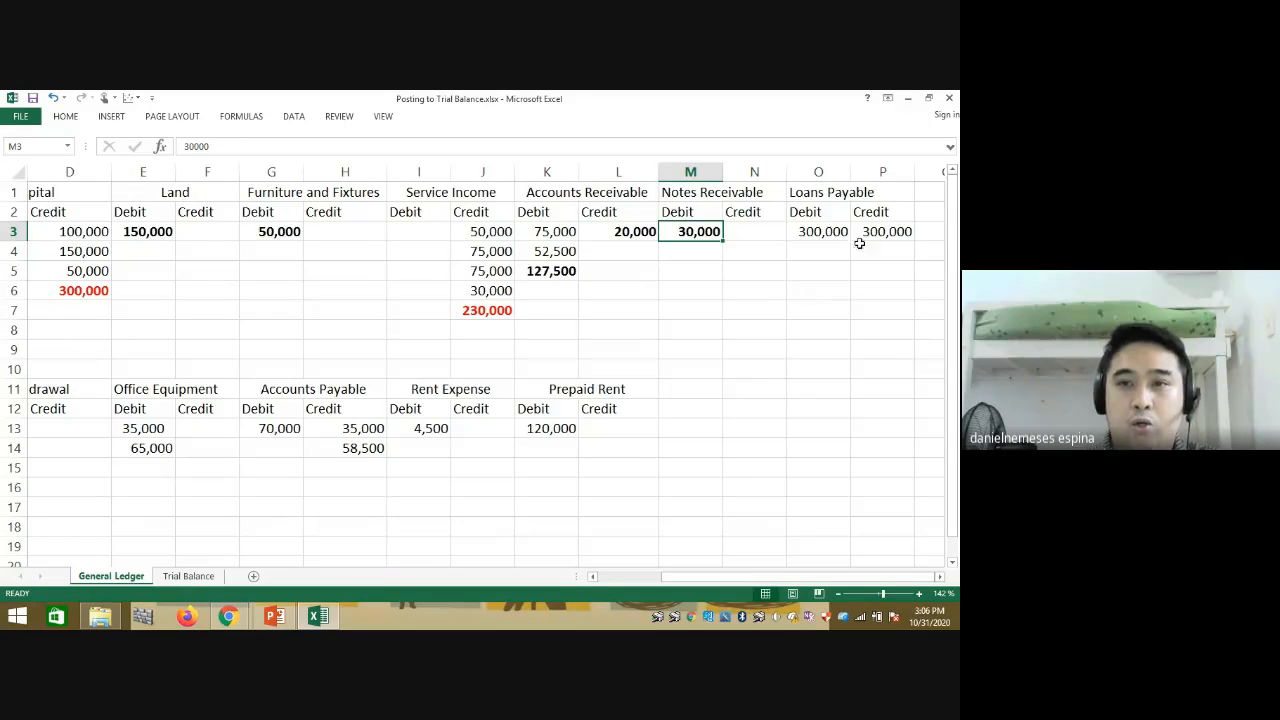
pyautogui.click(824, 232)
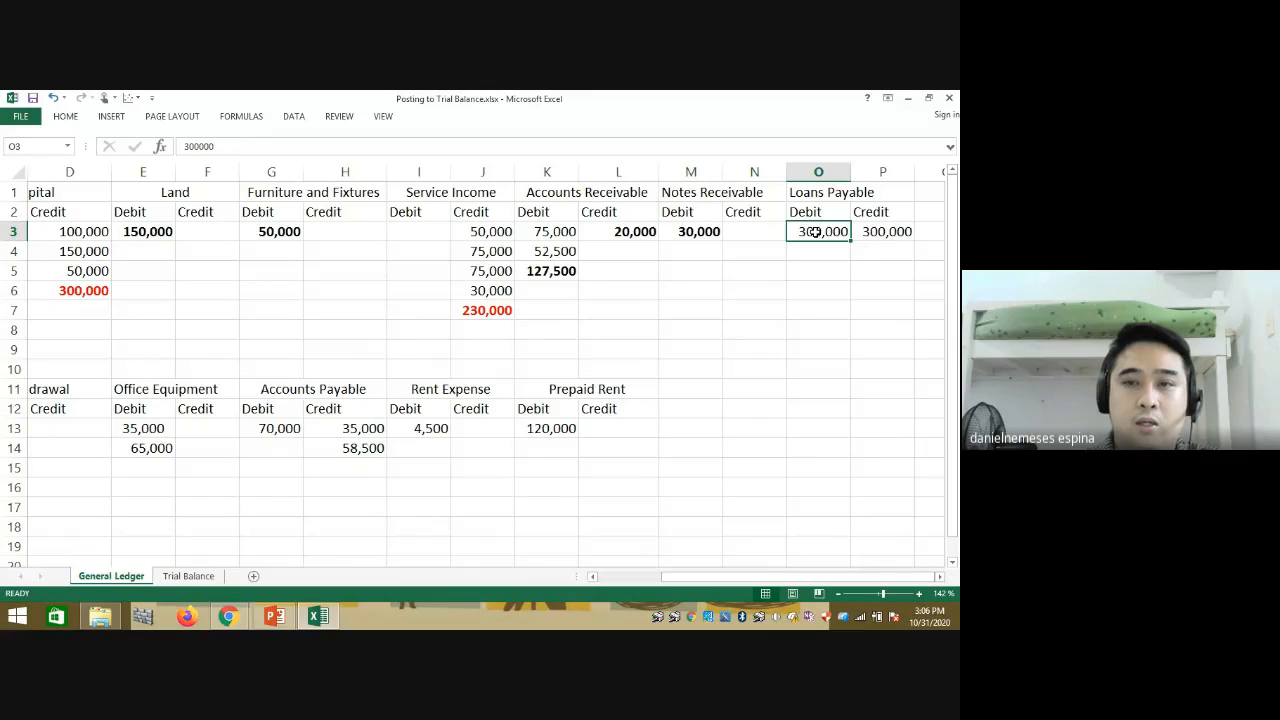
pyautogui.moveTo(816, 231); pyautogui.dragTo(888, 234)
pyautogui.hotkey('ctrl', 'b')
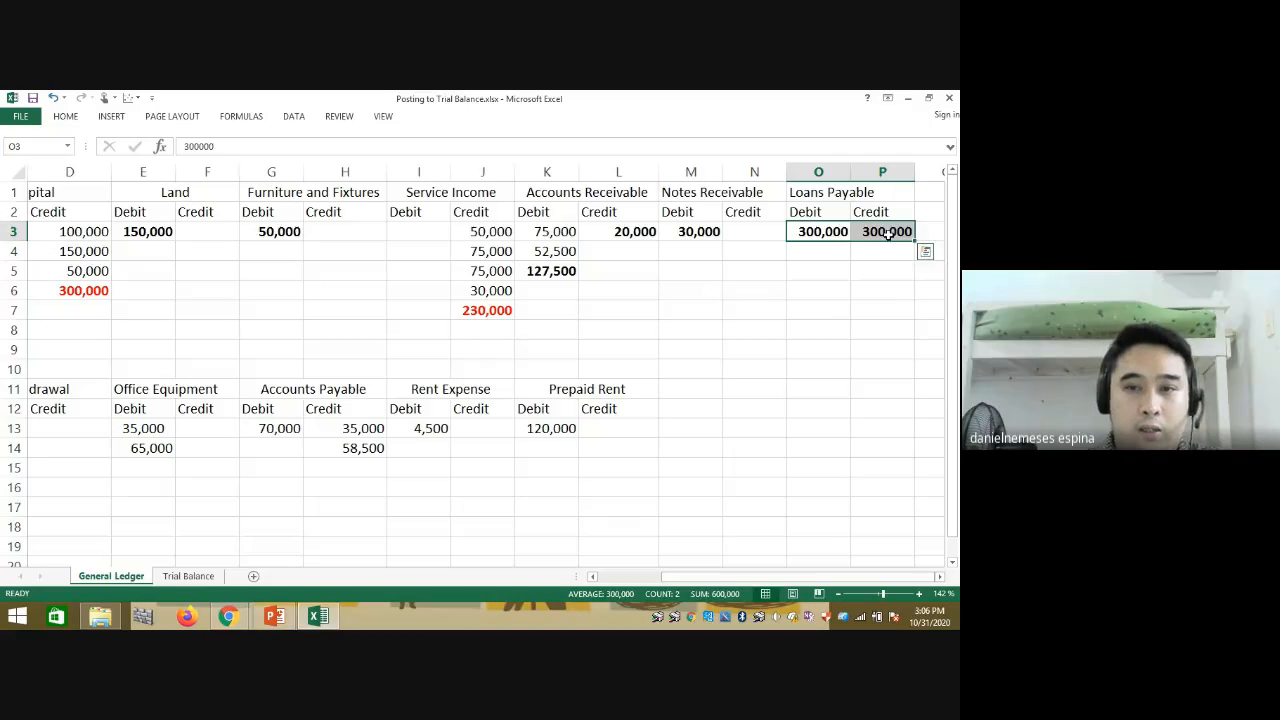
# Step: Bold the Unearned Service Income credit in cell B13 and the Withdrawal debit in cell C13
pyautogui.moveTo(771, 581); pyautogui.dragTo(771, 581)
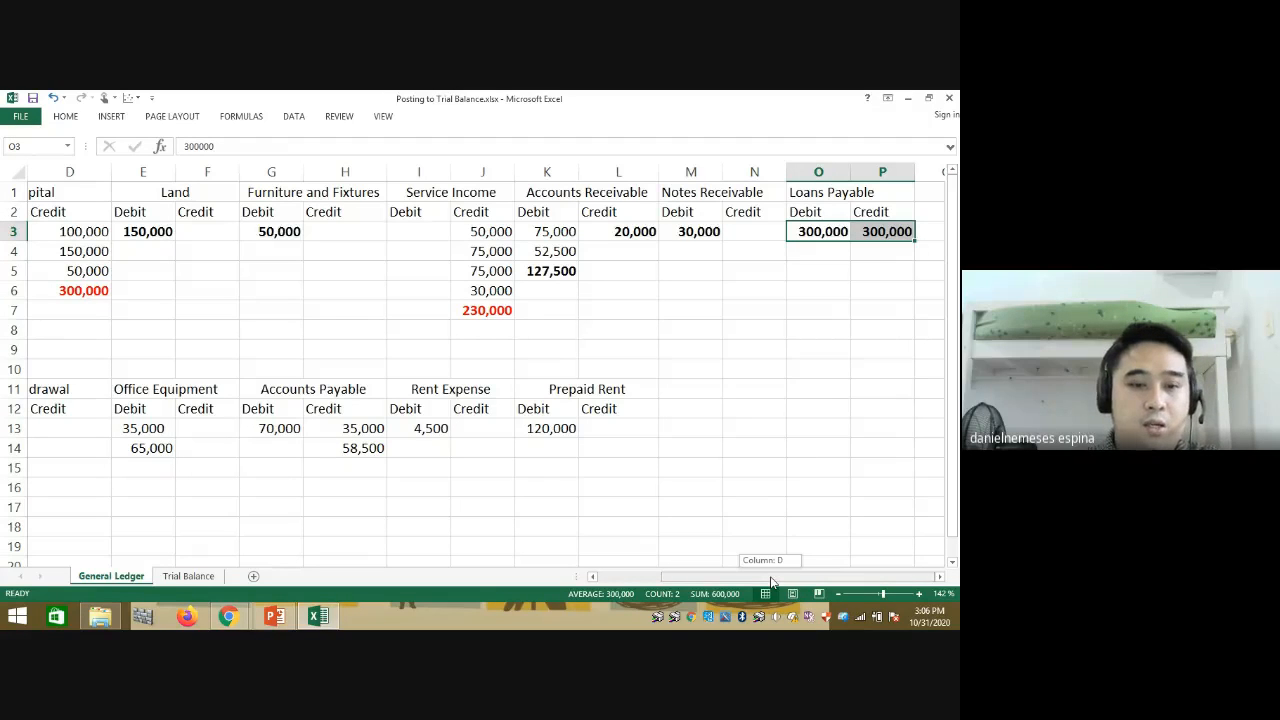
pyautogui.moveTo(771, 581); pyautogui.dragTo(705, 579)
pyautogui.click(231, 428)
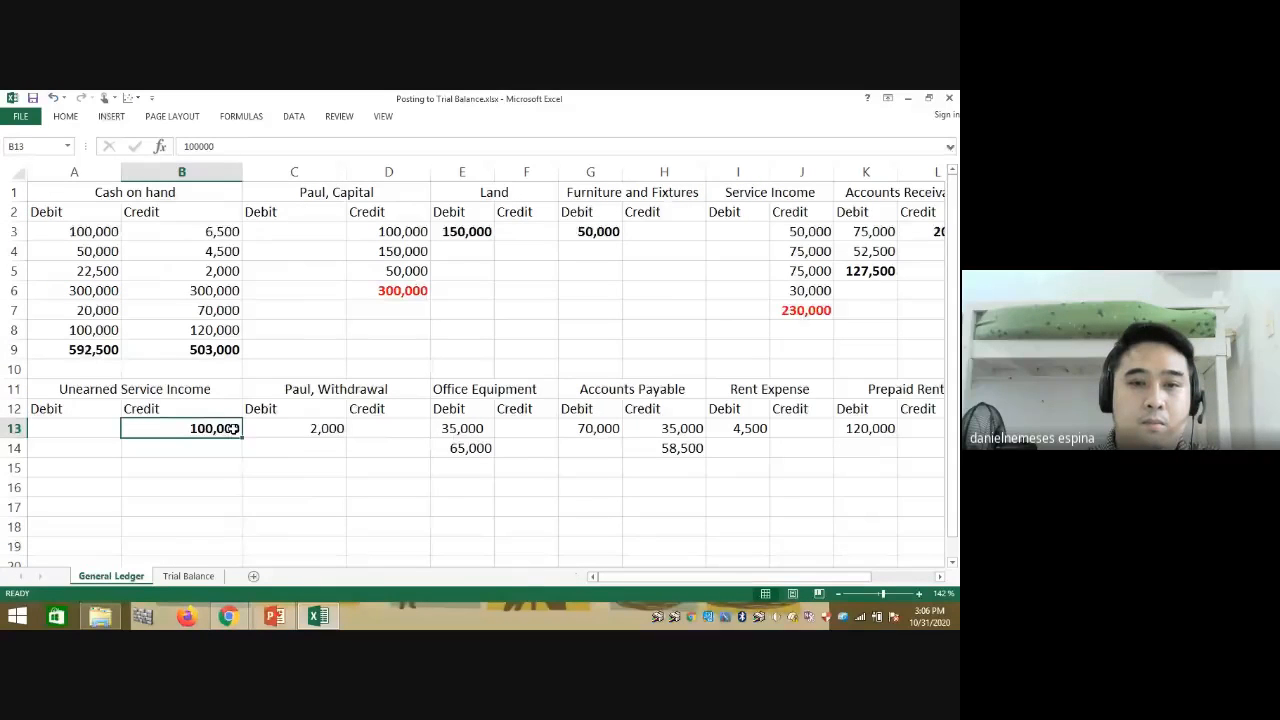
pyautogui.click(322, 428)
# Step: Total the Office Equipment debits E13:E14 in cell E15 with AutoSum
pyautogui.moveTo(474, 428); pyautogui.dragTo(469, 466)
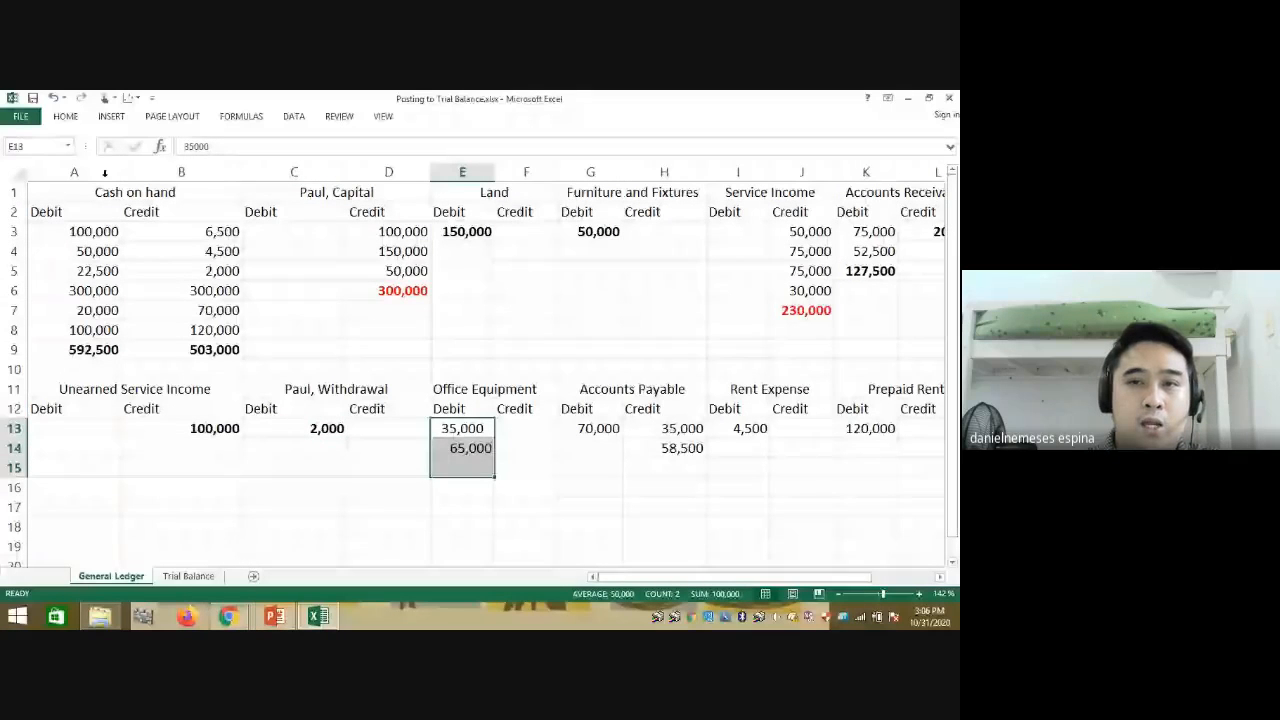
pyautogui.click(65, 116)
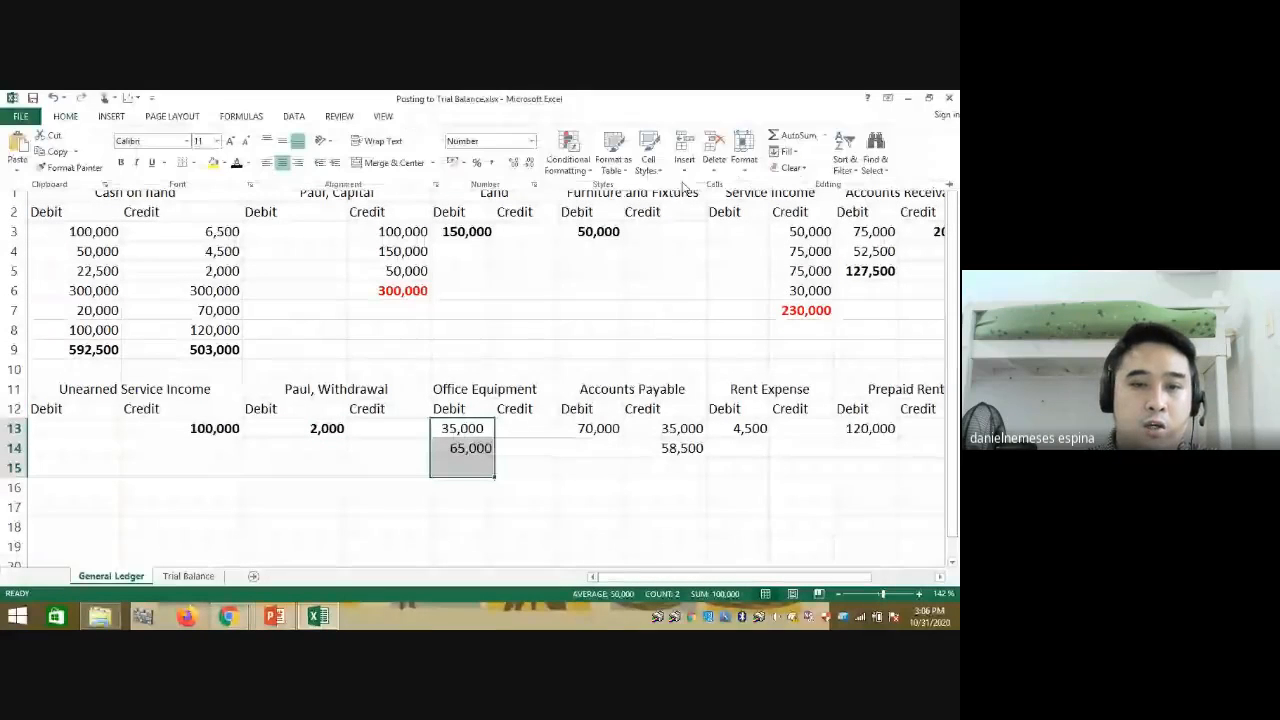
pyautogui.click(800, 137)
pyautogui.click(550, 490)
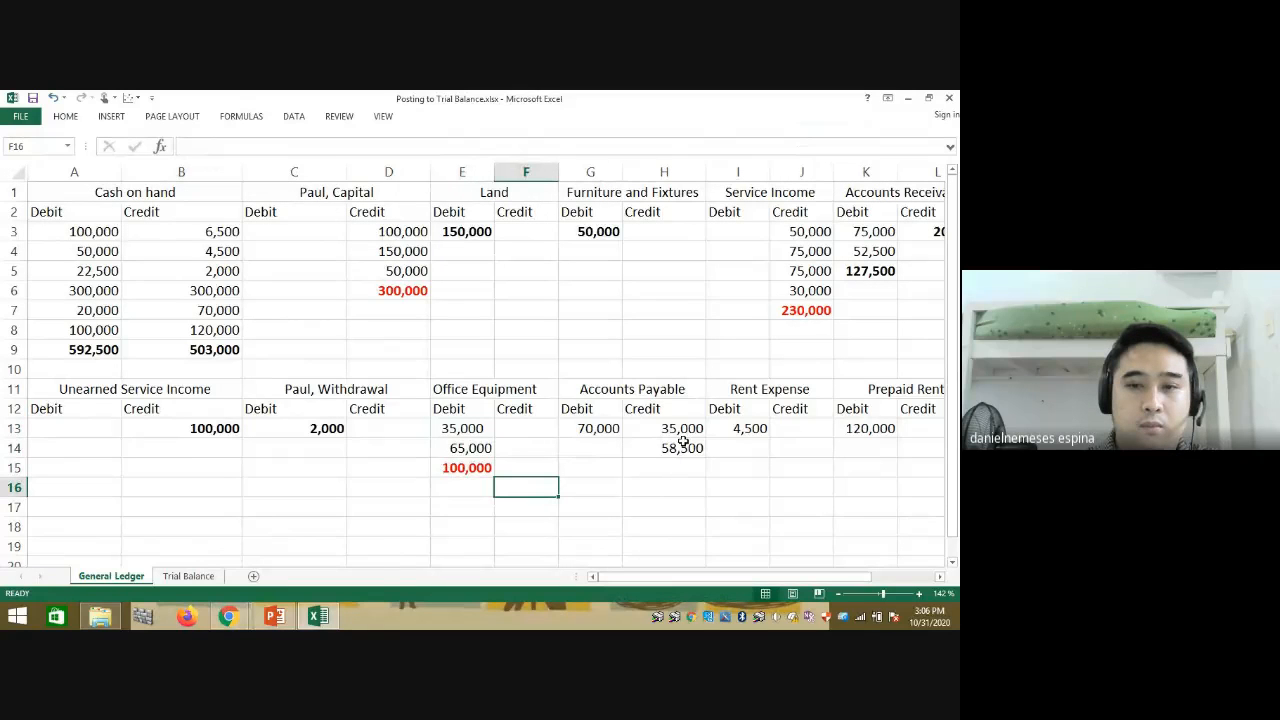
# Step: Total the Accounts Payable credits H13:H14 in cell H15 with AutoSum
pyautogui.moveTo(672, 430); pyautogui.dragTo(668, 476)
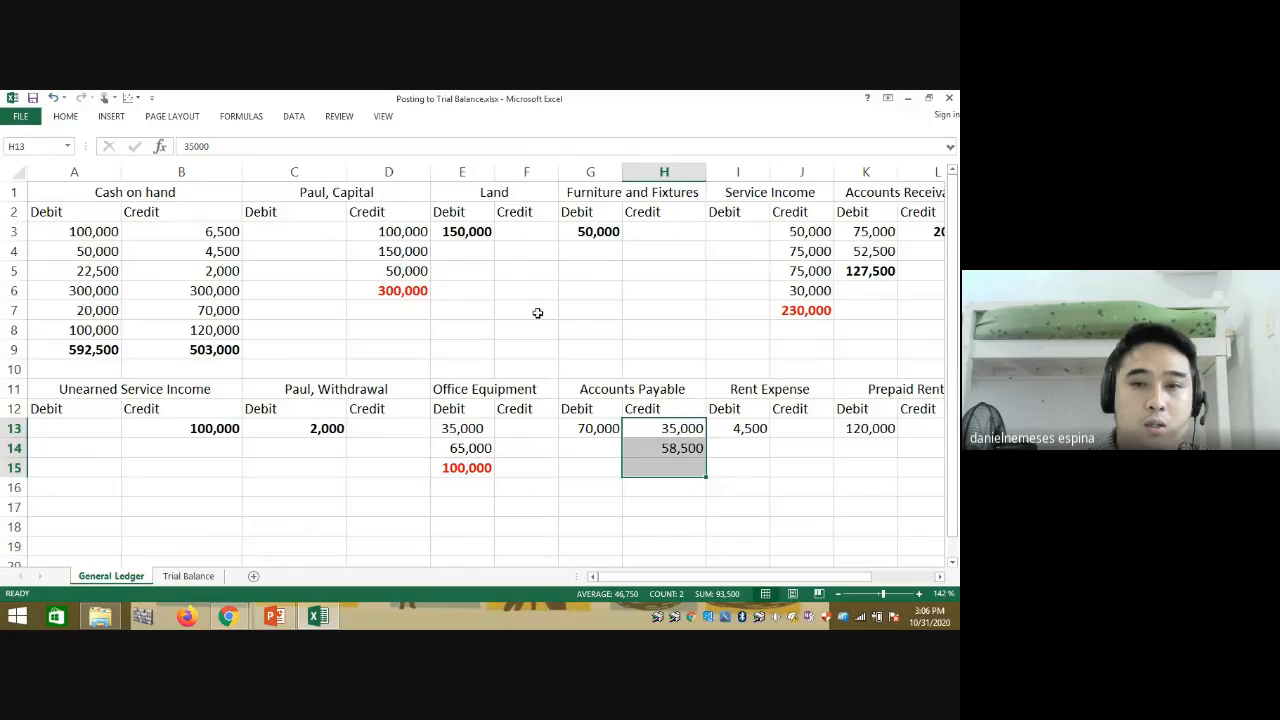
pyautogui.click(65, 118)
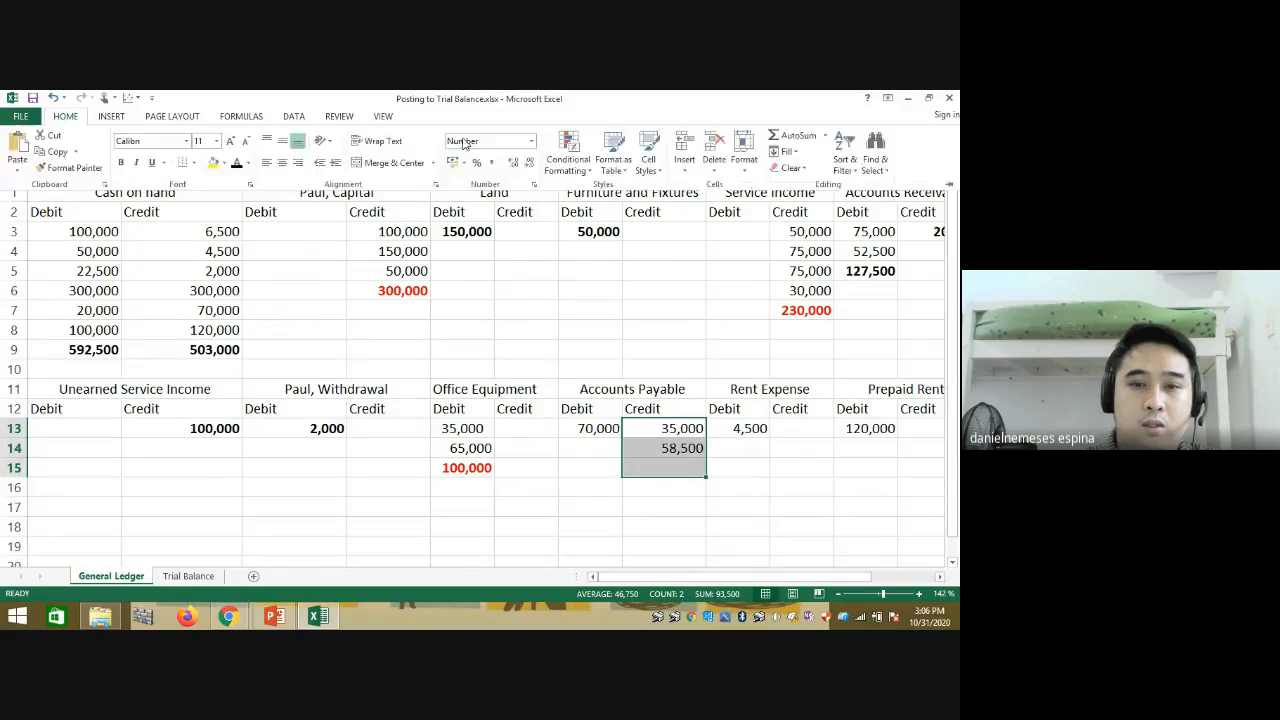
pyautogui.click(858, 132)
pyautogui.click(604, 440)
# Step: Bold the debit amounts of Accounts Payable in G13, Rent Expense in I13 and Prepaid Rent in K13
pyautogui.click(600, 428)
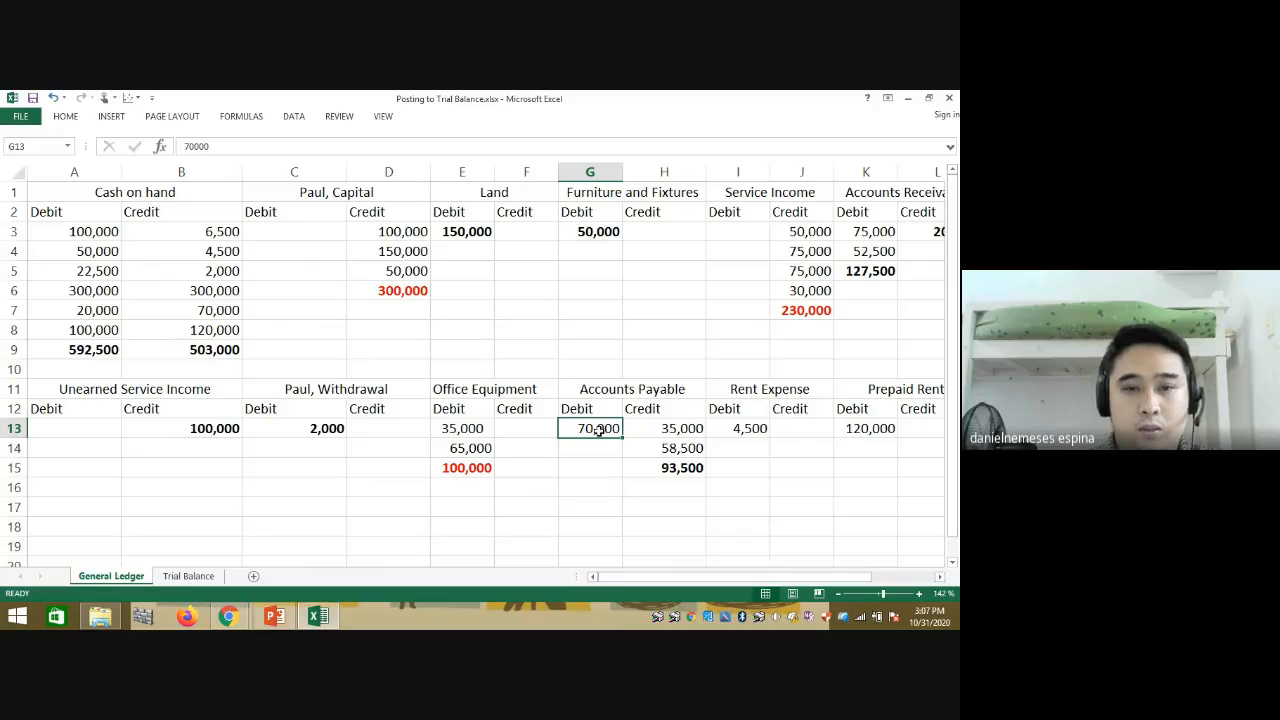
pyautogui.hotkey('ctrl', 'b')
pyautogui.moveTo(695, 578)
pyautogui.mouseDown()
pyautogui.moveTo(644, 576)
pyautogui.moveTo(700, 580)
pyautogui.mouseUp()
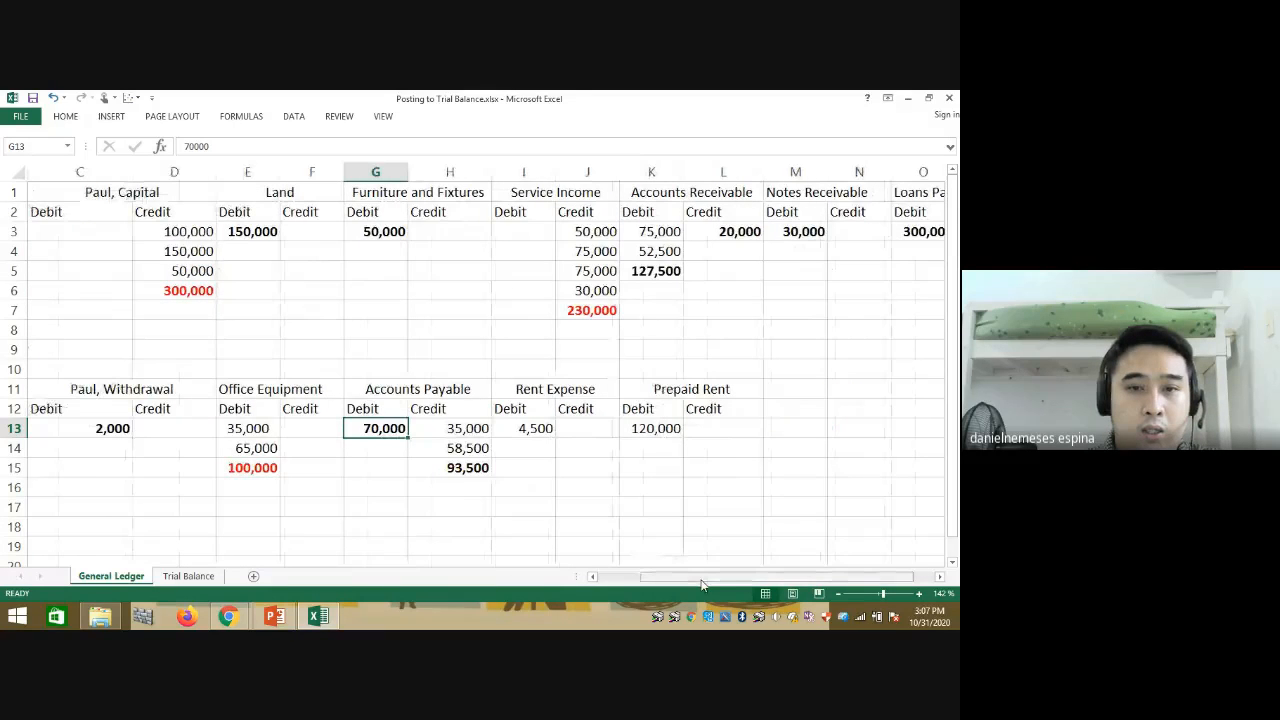
pyautogui.click(520, 432)
pyautogui.hotkey('ctrl', 'b')
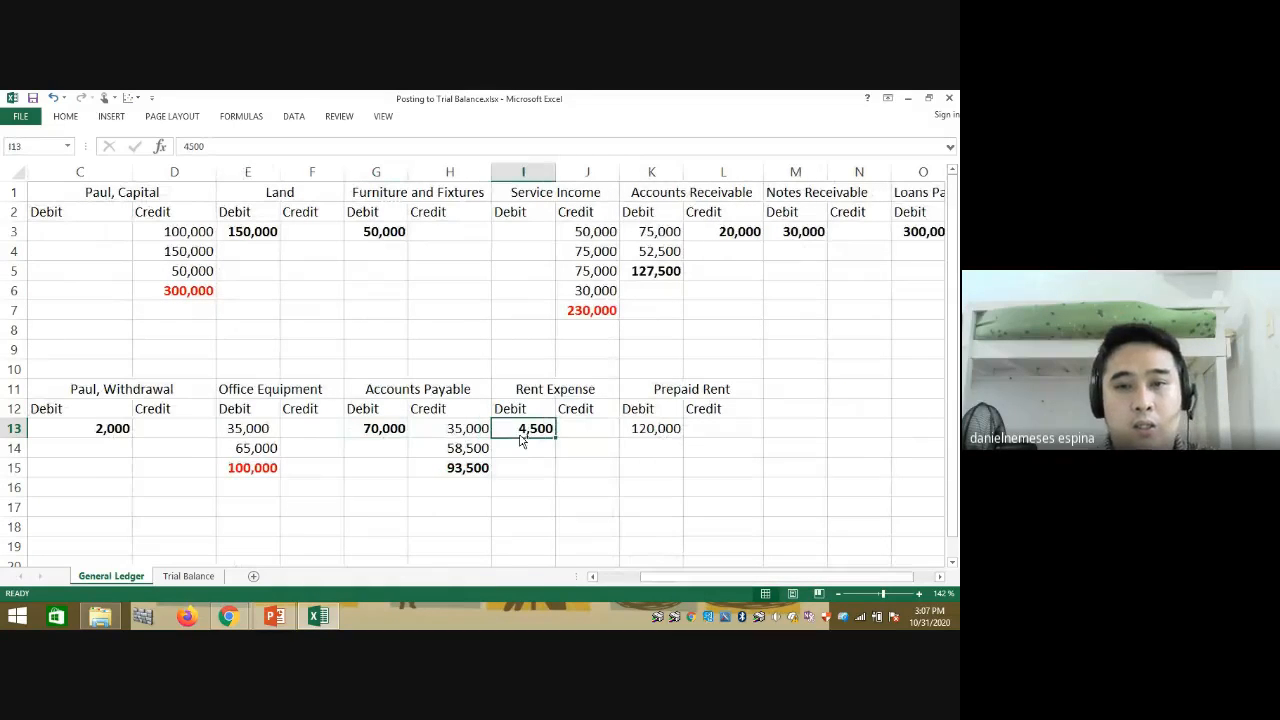
pyautogui.click(652, 428)
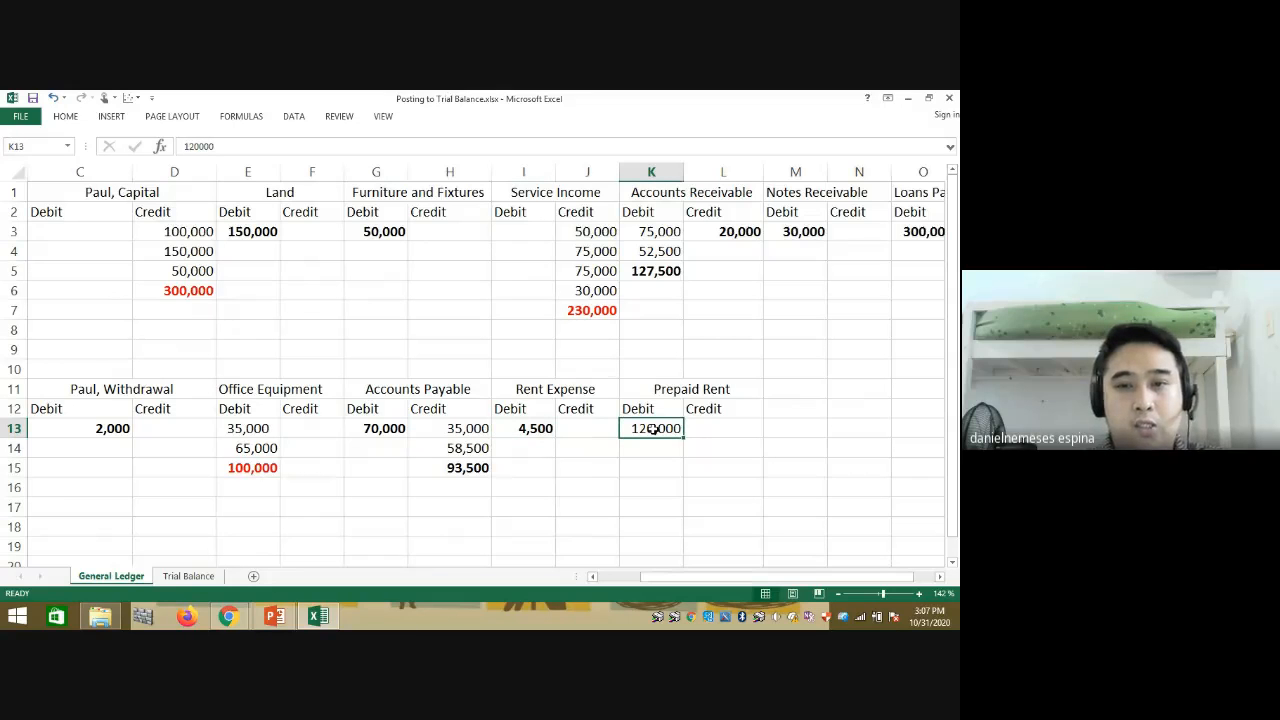
pyautogui.hotkey('ctrl', 'b')
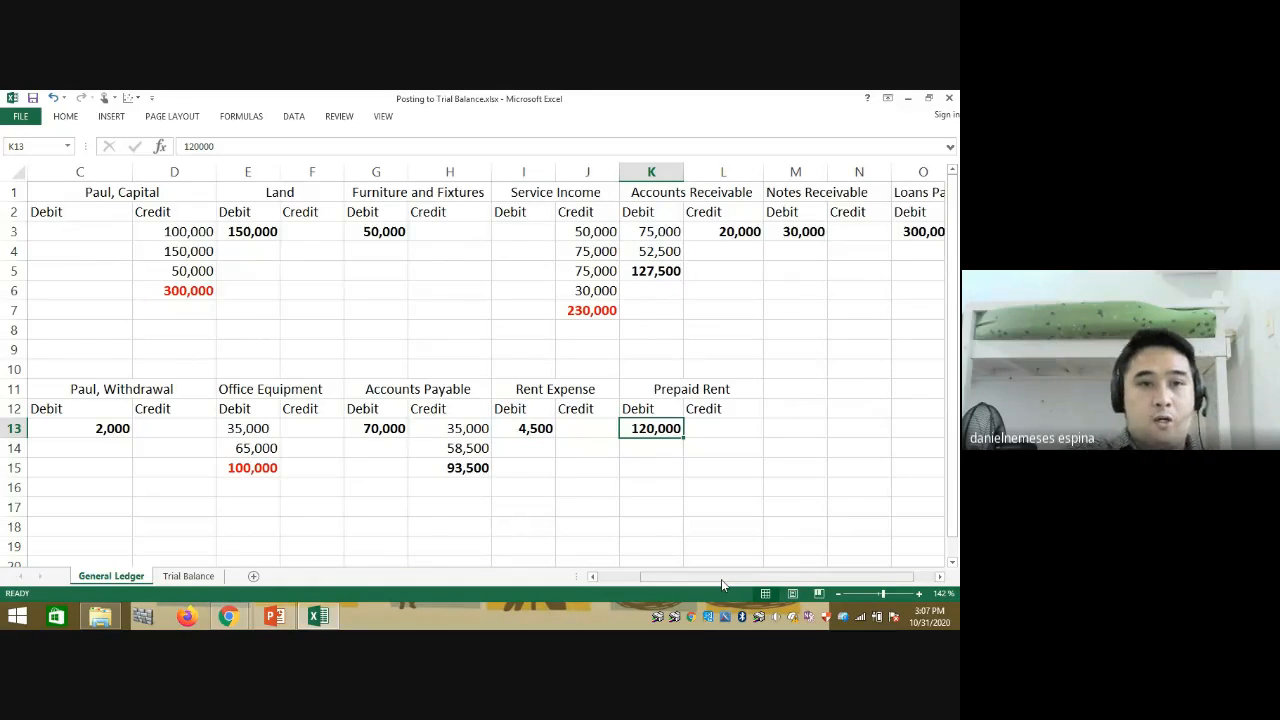
pyautogui.moveTo(721, 579); pyautogui.dragTo(661, 576)
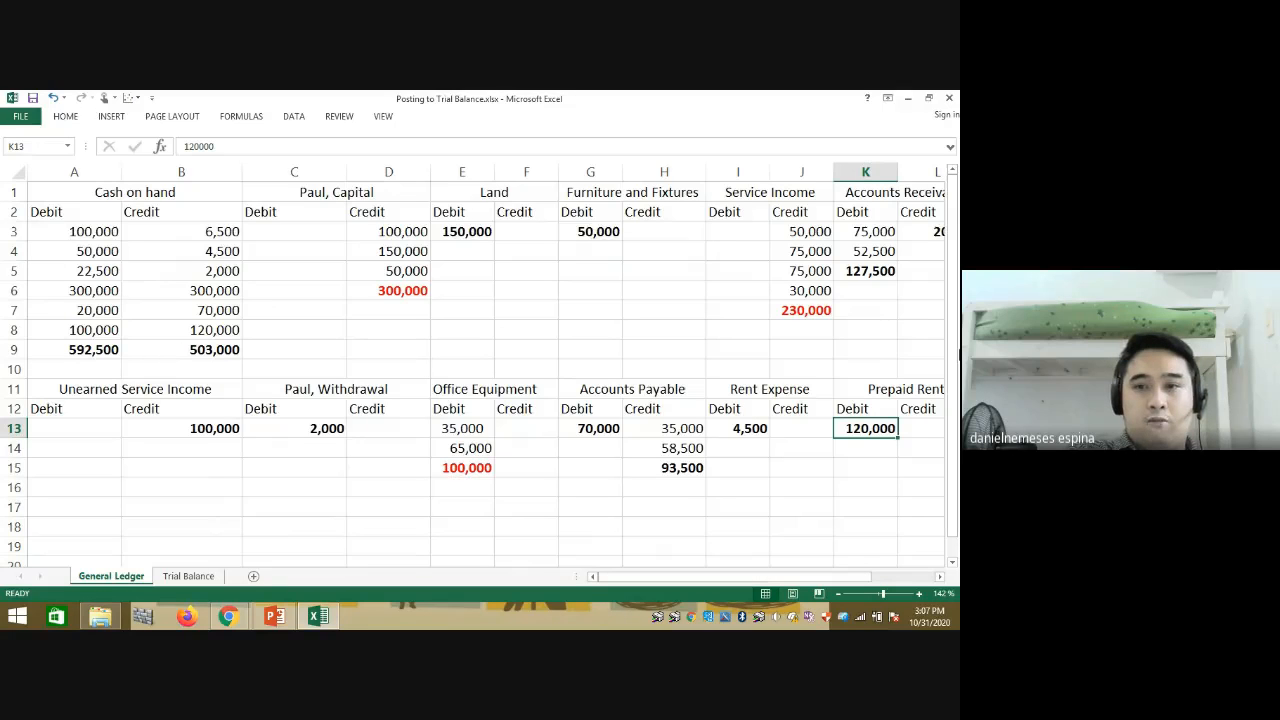
pyautogui.moveTo(956, 355); pyautogui.dragTo(952, 375)
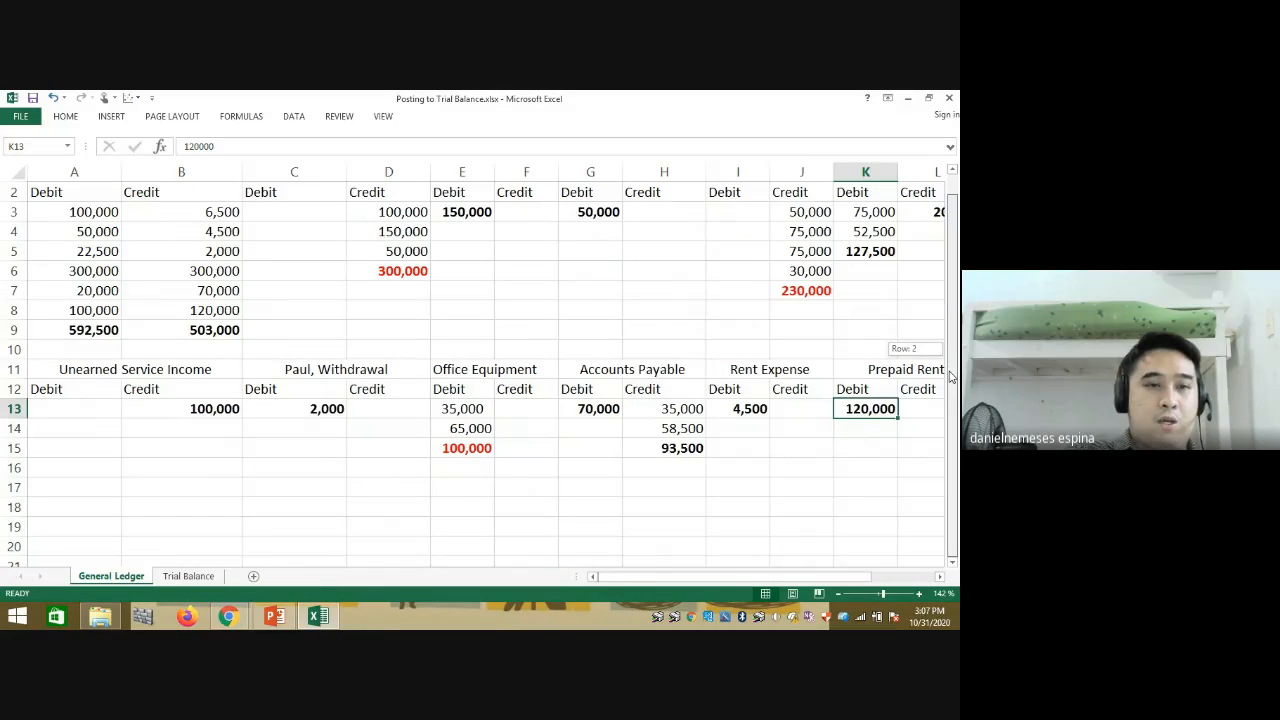
pyautogui.moveTo(952, 375); pyautogui.dragTo(952, 355)
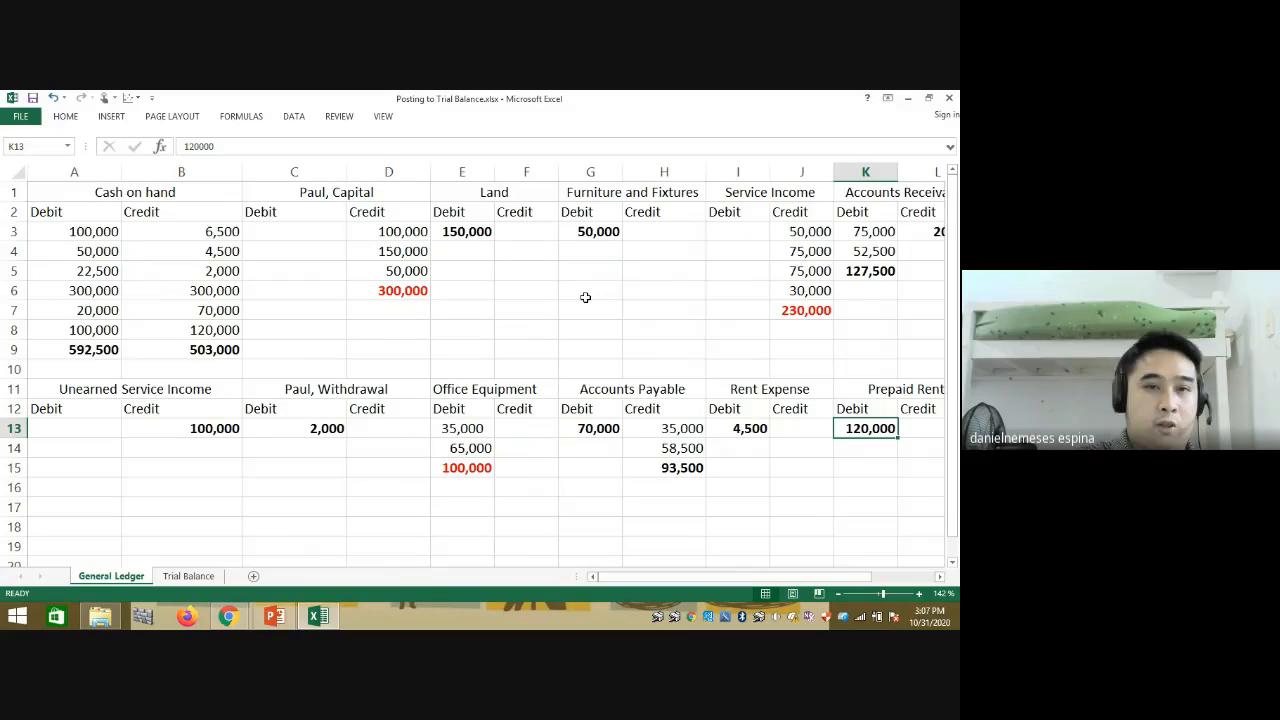
pyautogui.click(282, 351)
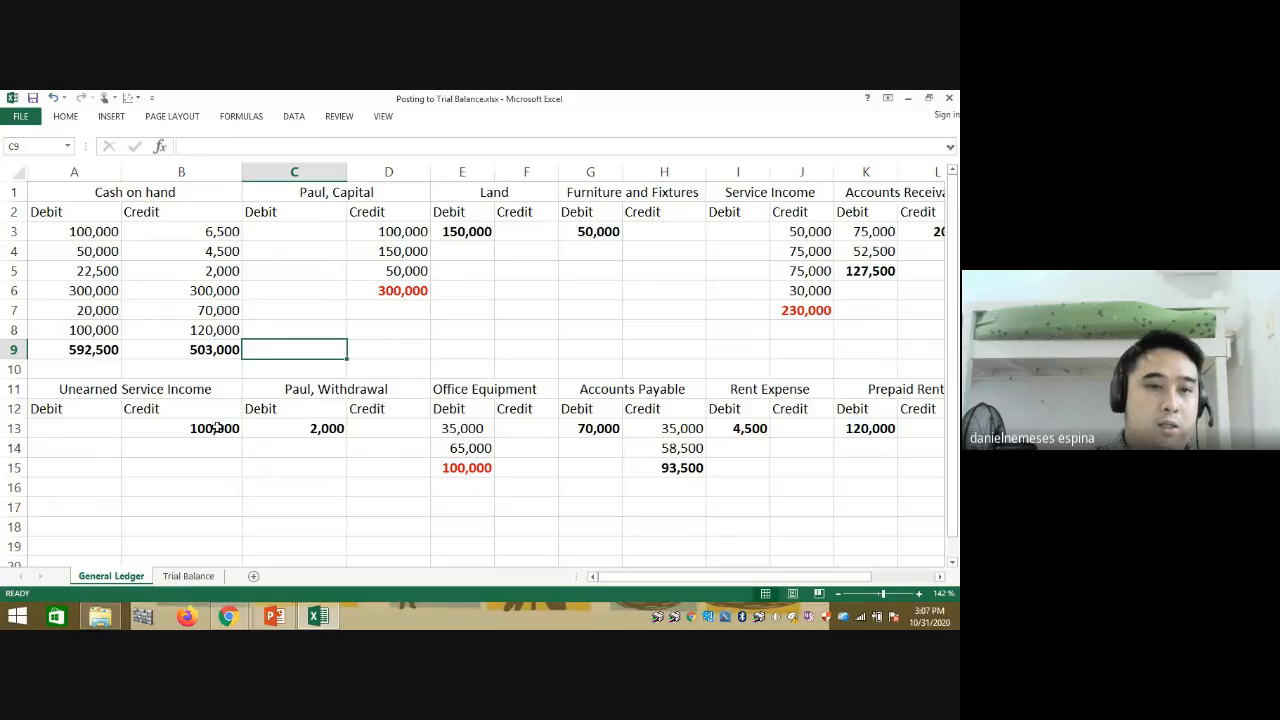
pyautogui.click(188, 367)
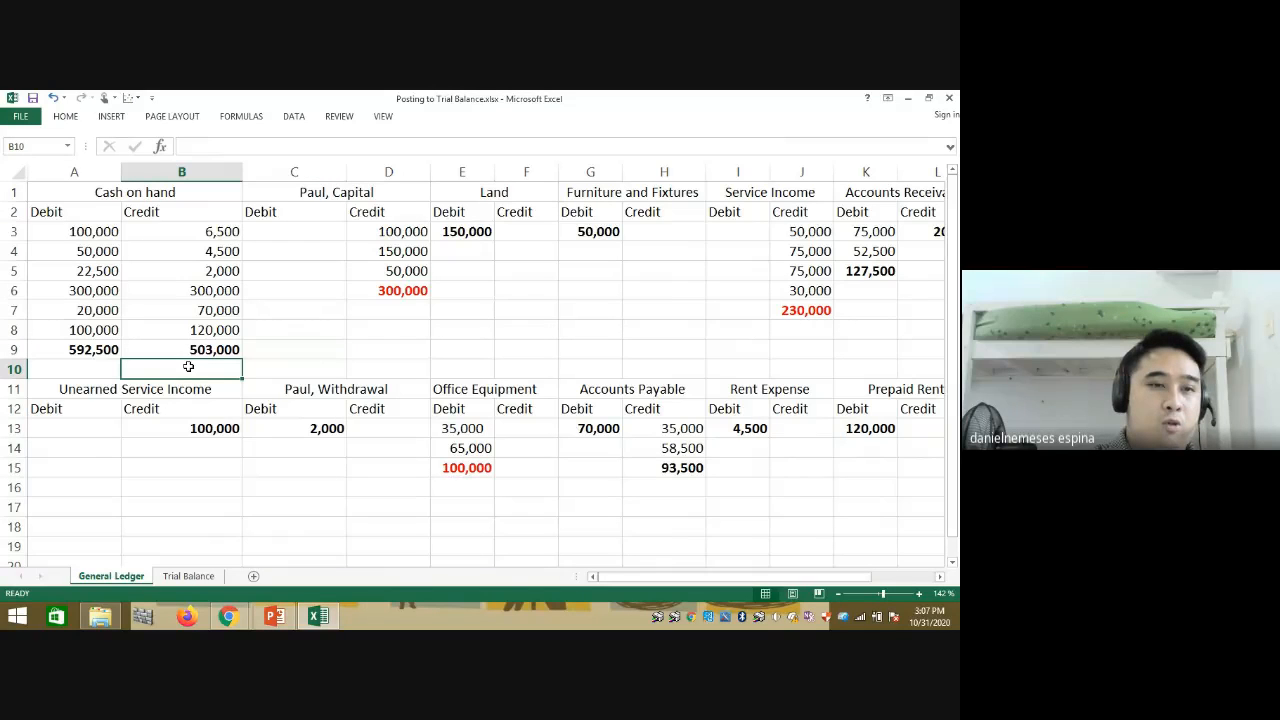
pyautogui.click(73, 369)
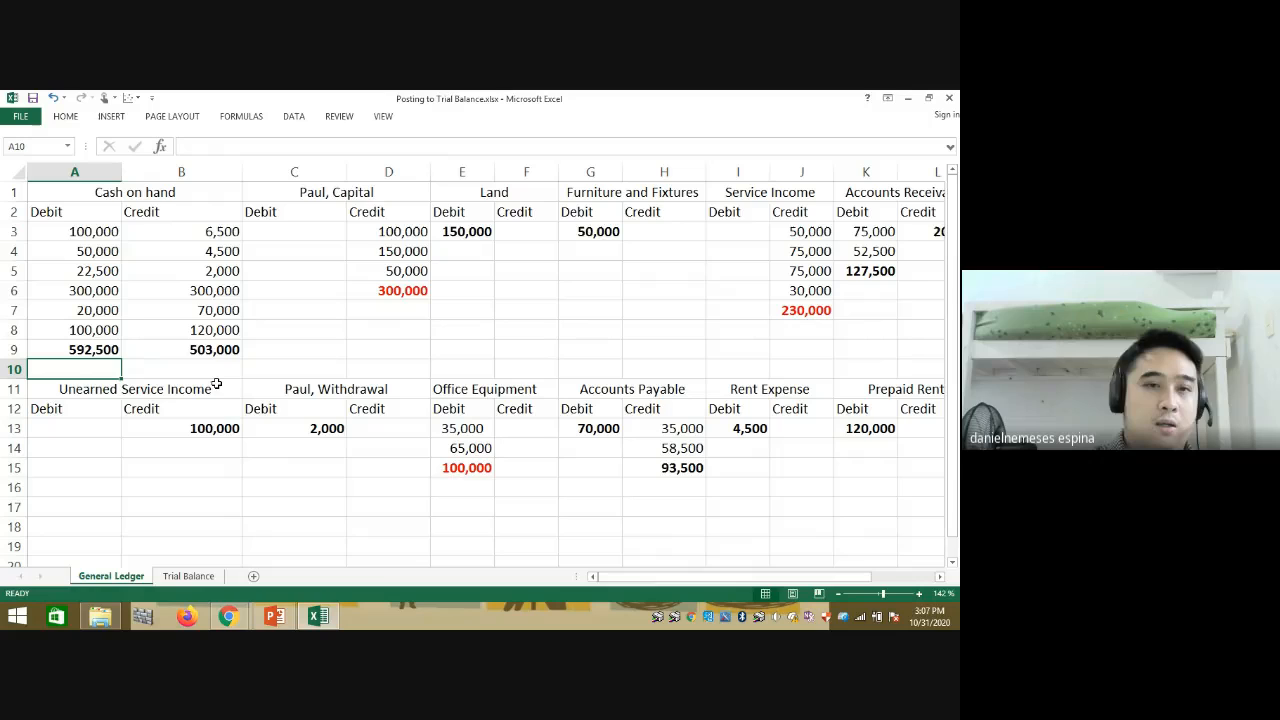
pyautogui.click(336, 331)
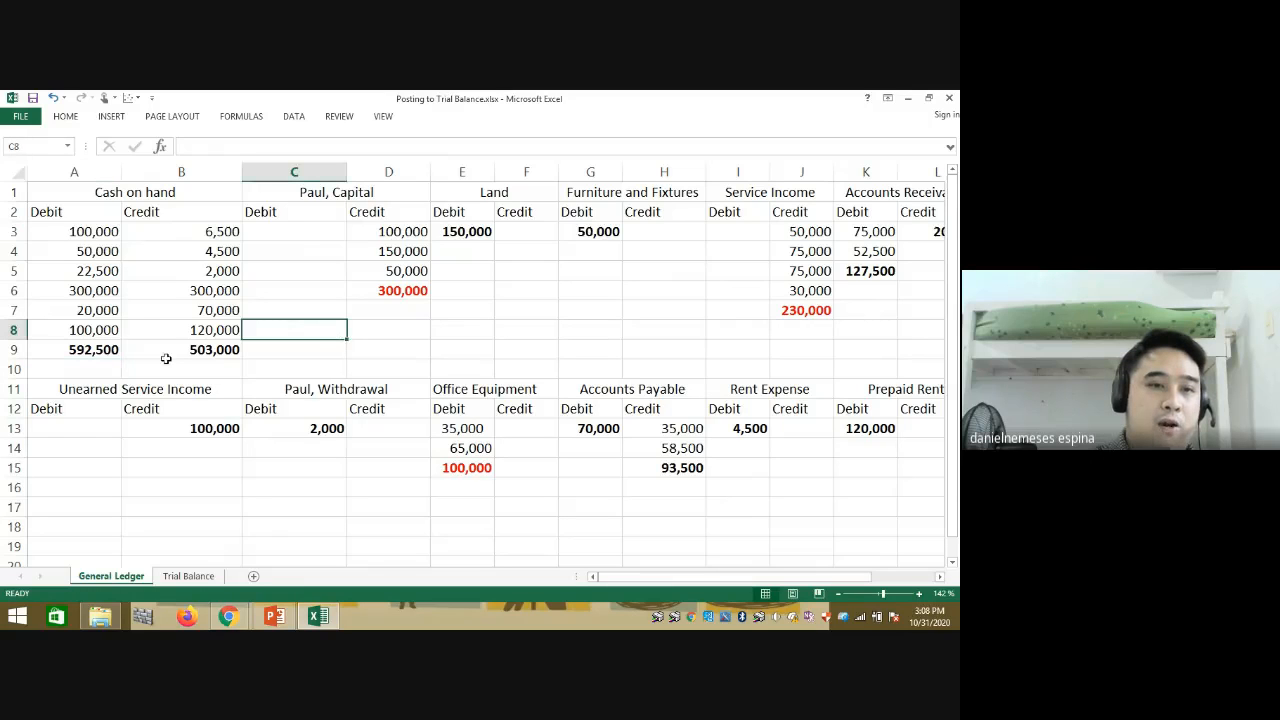
pyautogui.click(78, 350)
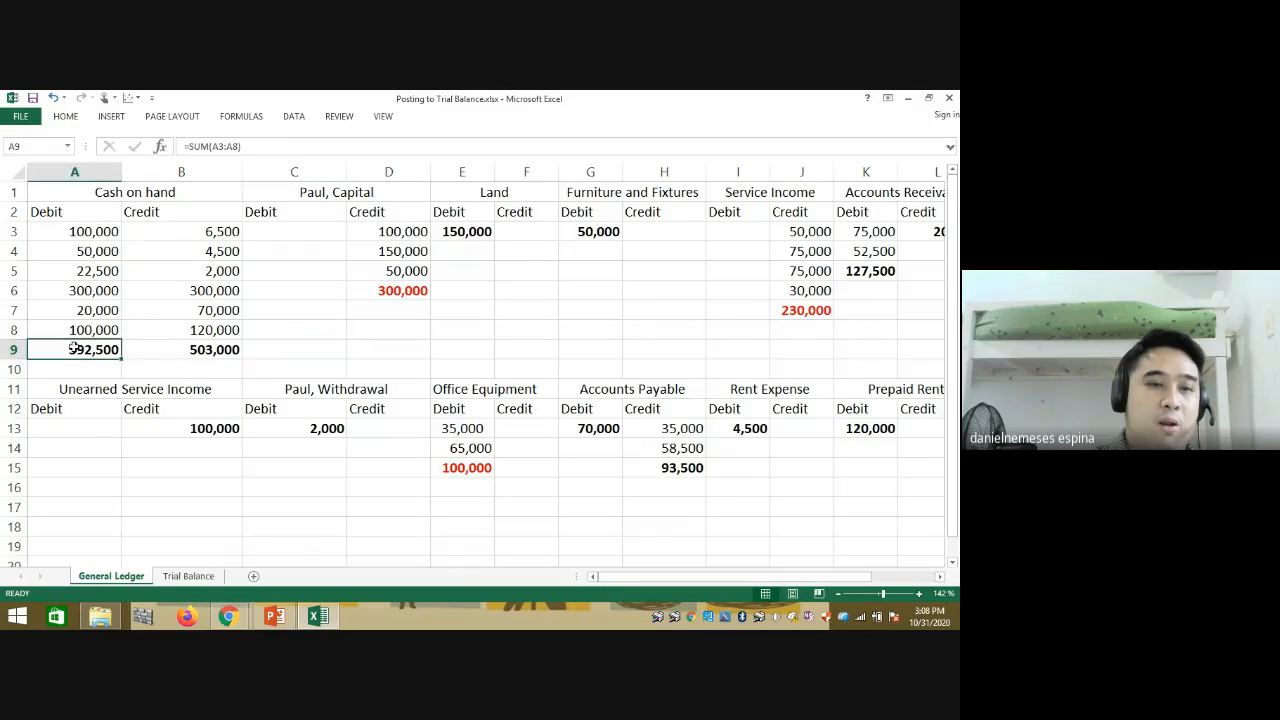
pyautogui.click(218, 349)
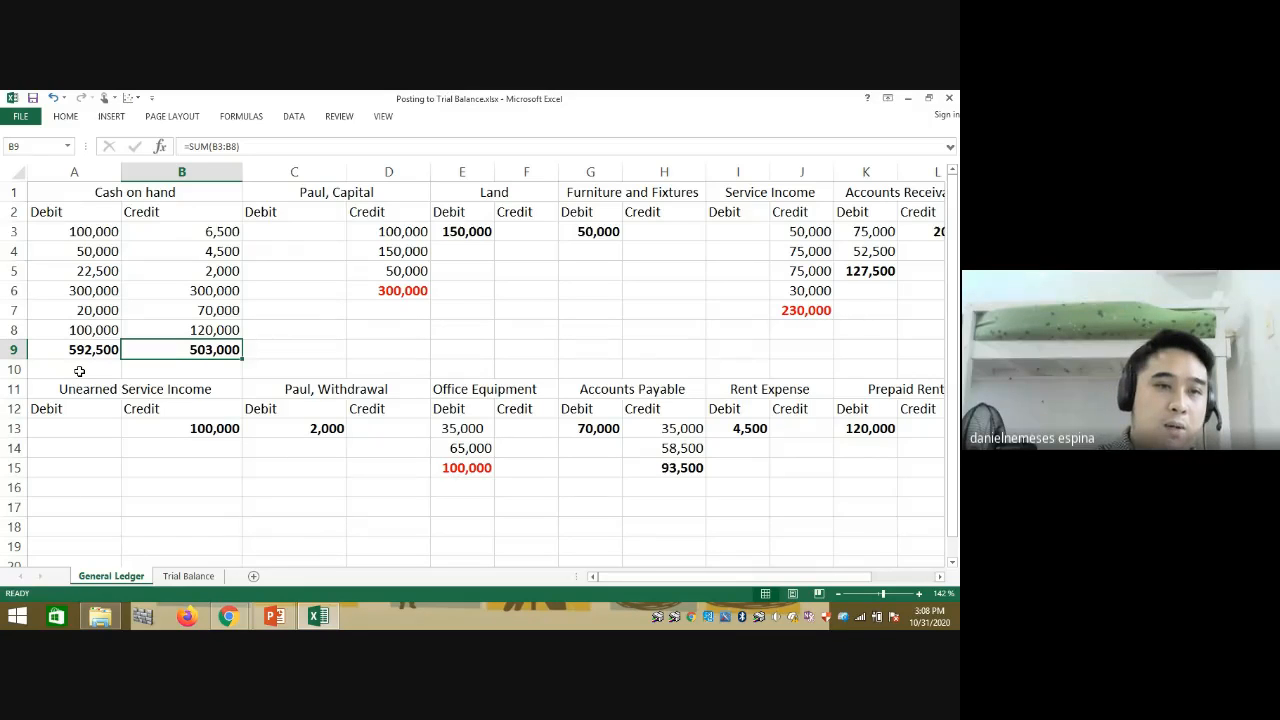
# Step: Compute the Cash on hand balance in cell A10 with the formula =A9-B9
pyautogui.click(79, 371)
pyautogui.write('=')
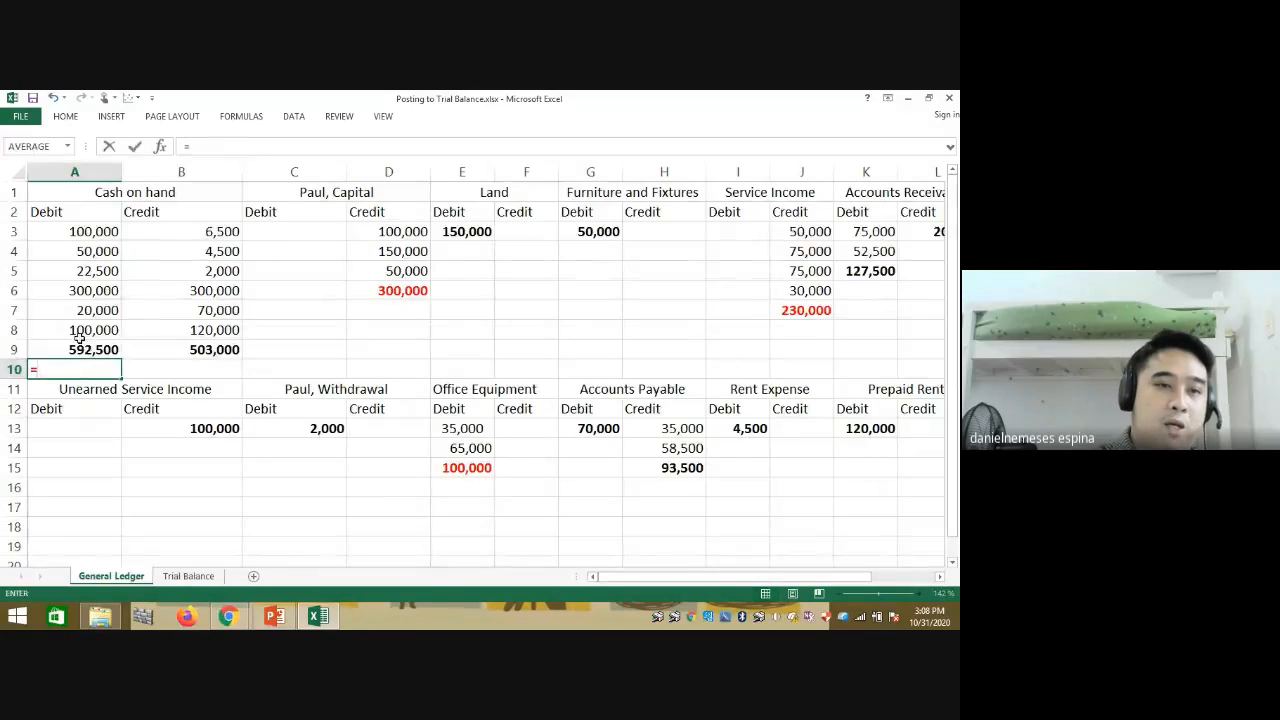
pyautogui.click(72, 348)
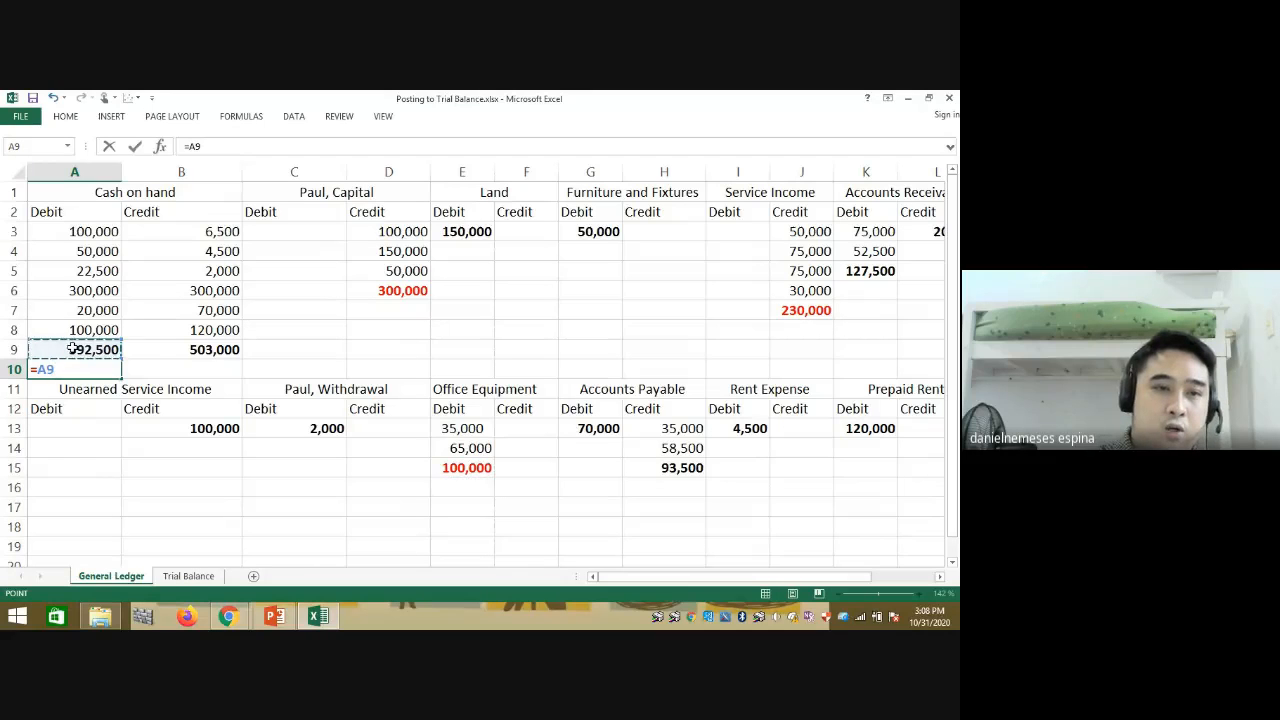
pyautogui.write('-')
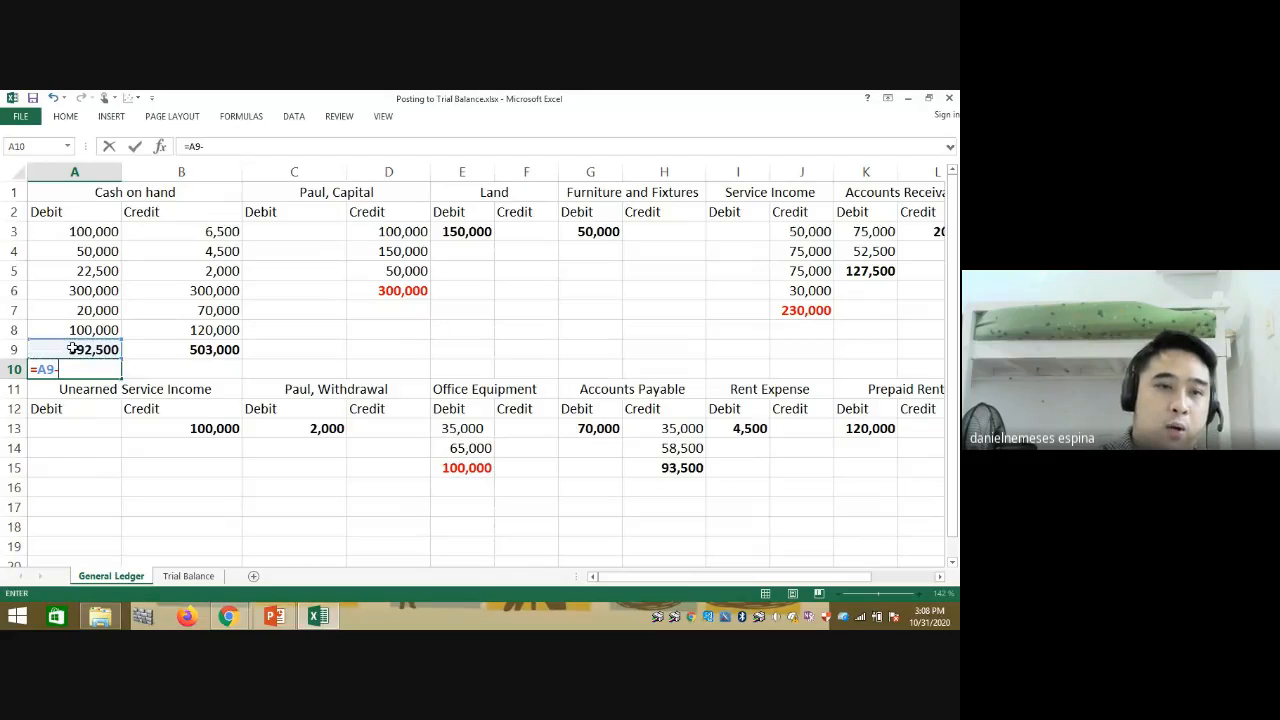
pyautogui.click(168, 349)
pyautogui.press('Return')
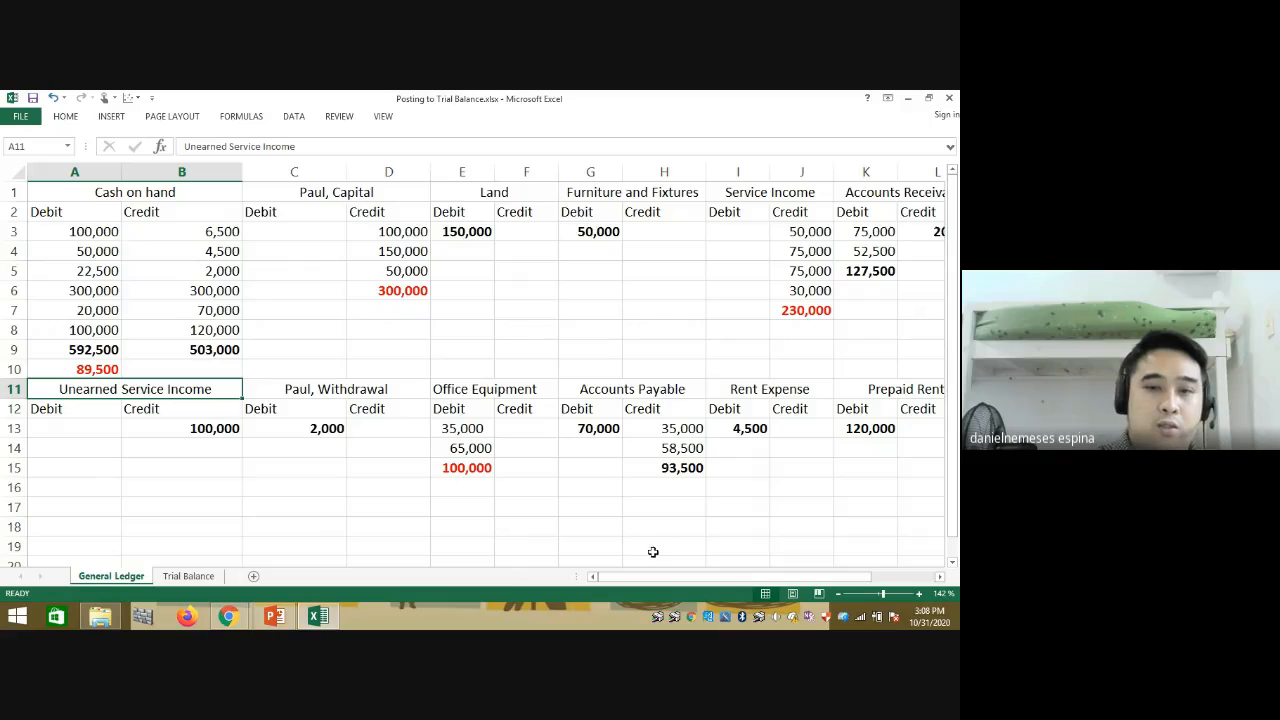
# Step: Color the Land debit in cell E3 and the Furniture and Fixtures debit in cell G3 red
pyautogui.moveTo(645, 580); pyautogui.dragTo(423, 314)
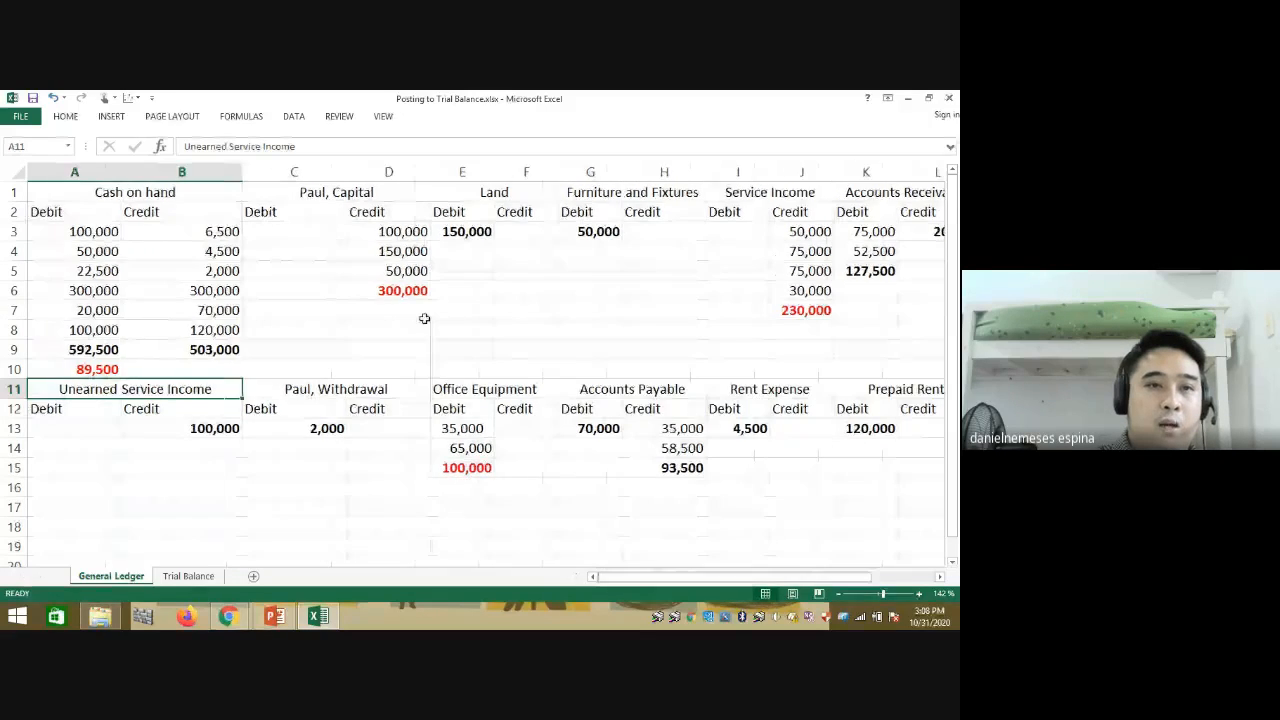
pyautogui.click(455, 231)
pyautogui.click(65, 117)
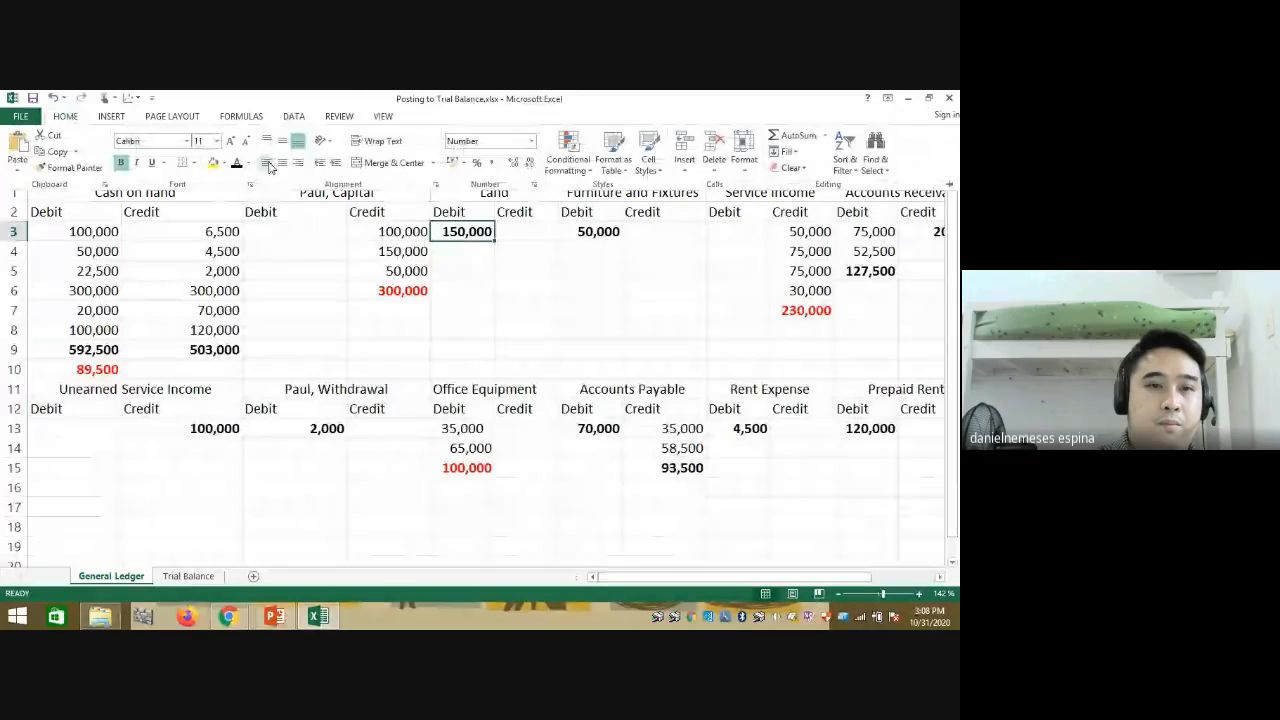
pyautogui.click(249, 163)
pyautogui.click(248, 289)
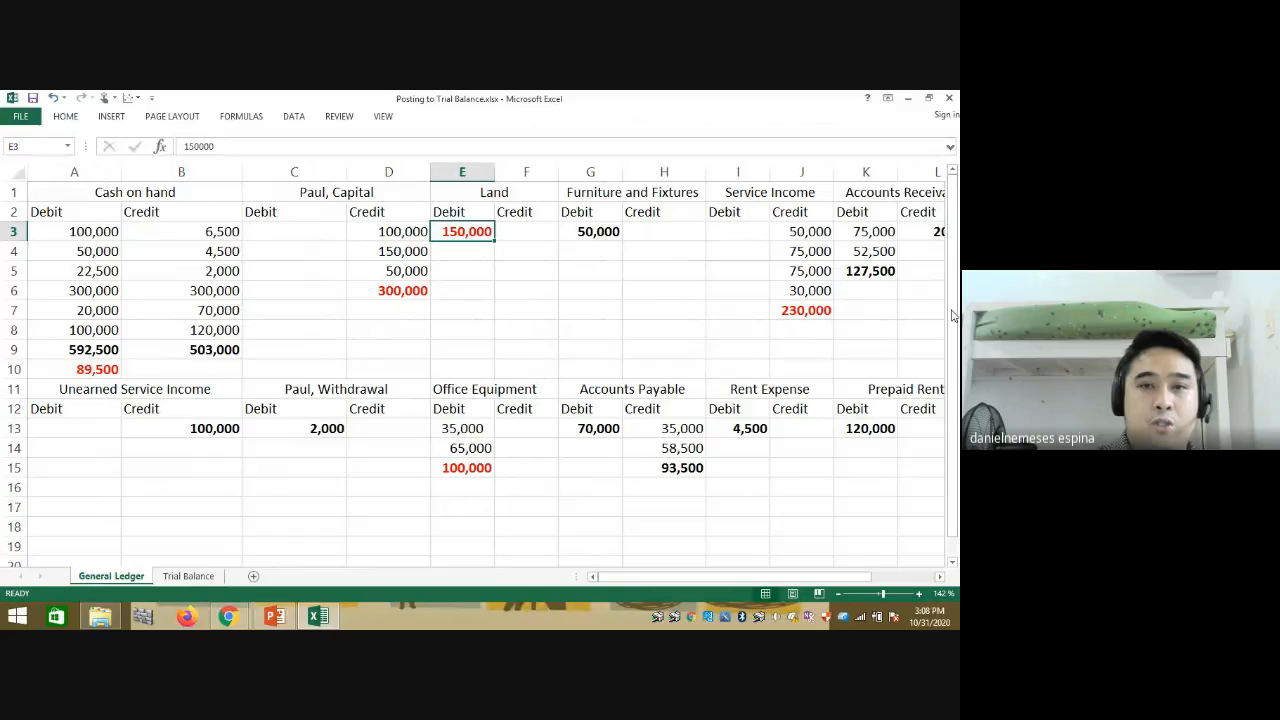
pyautogui.click(582, 231)
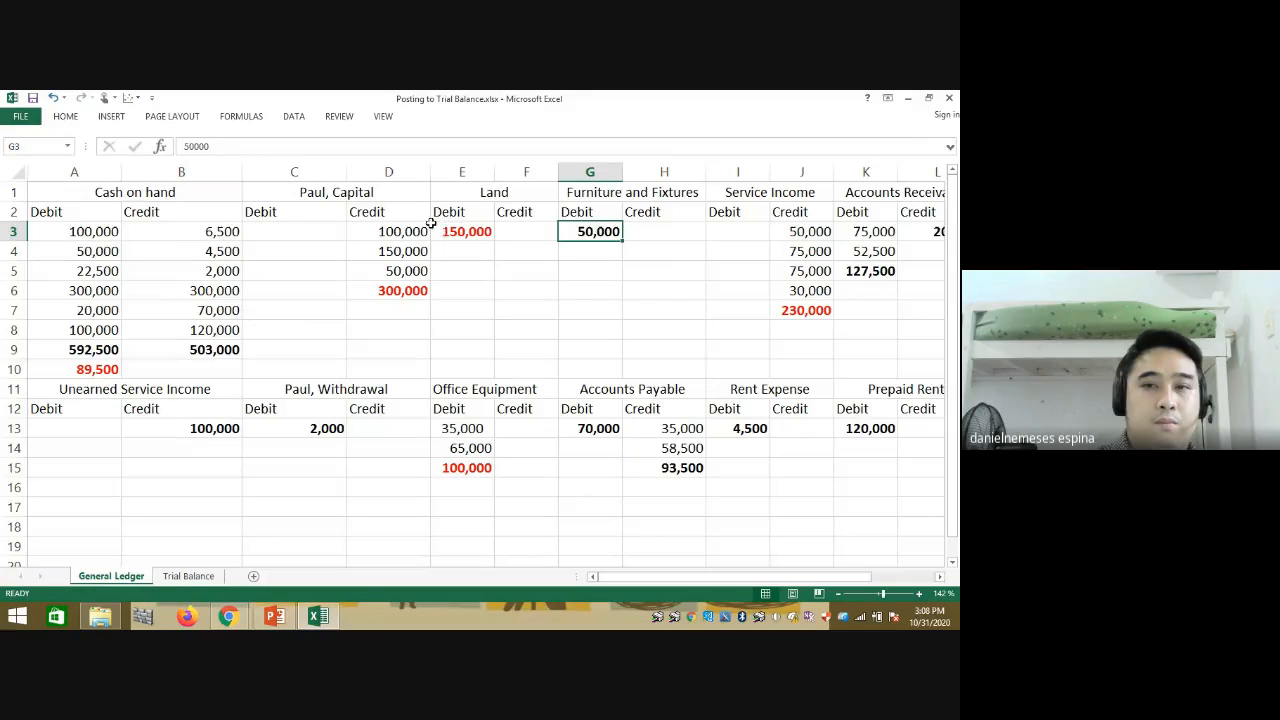
pyautogui.click(70, 117)
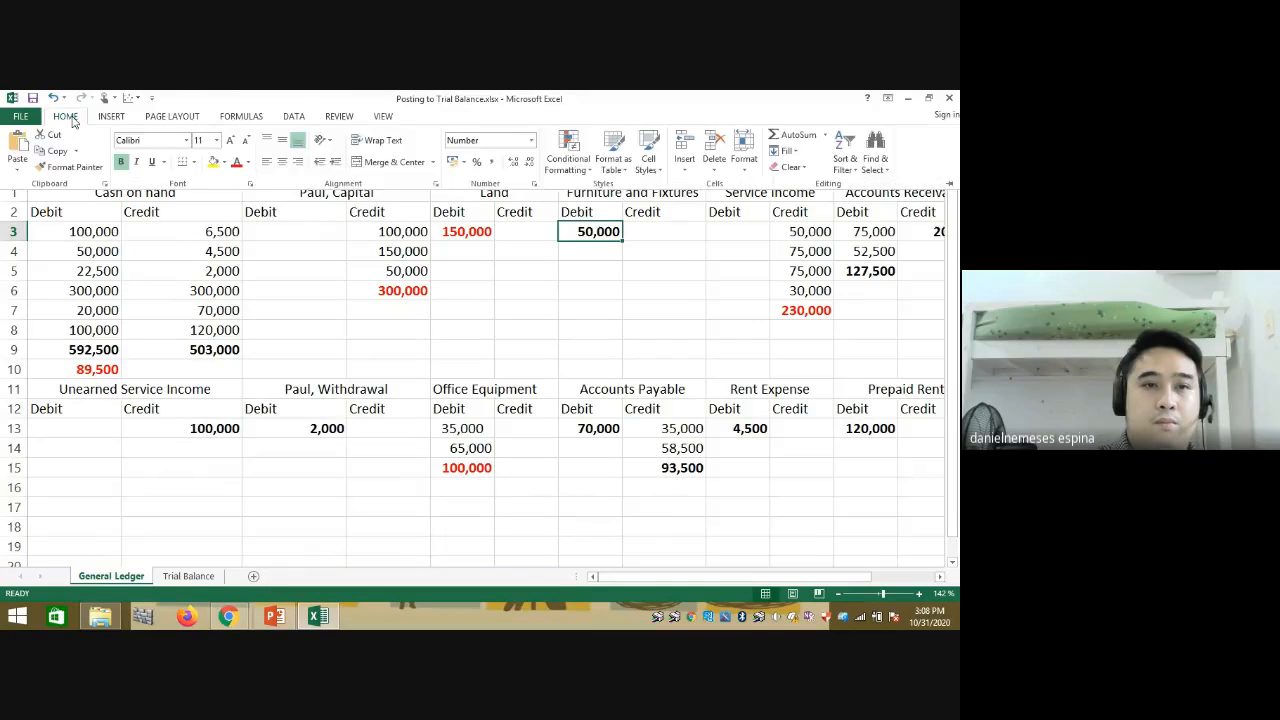
pyautogui.click(237, 165)
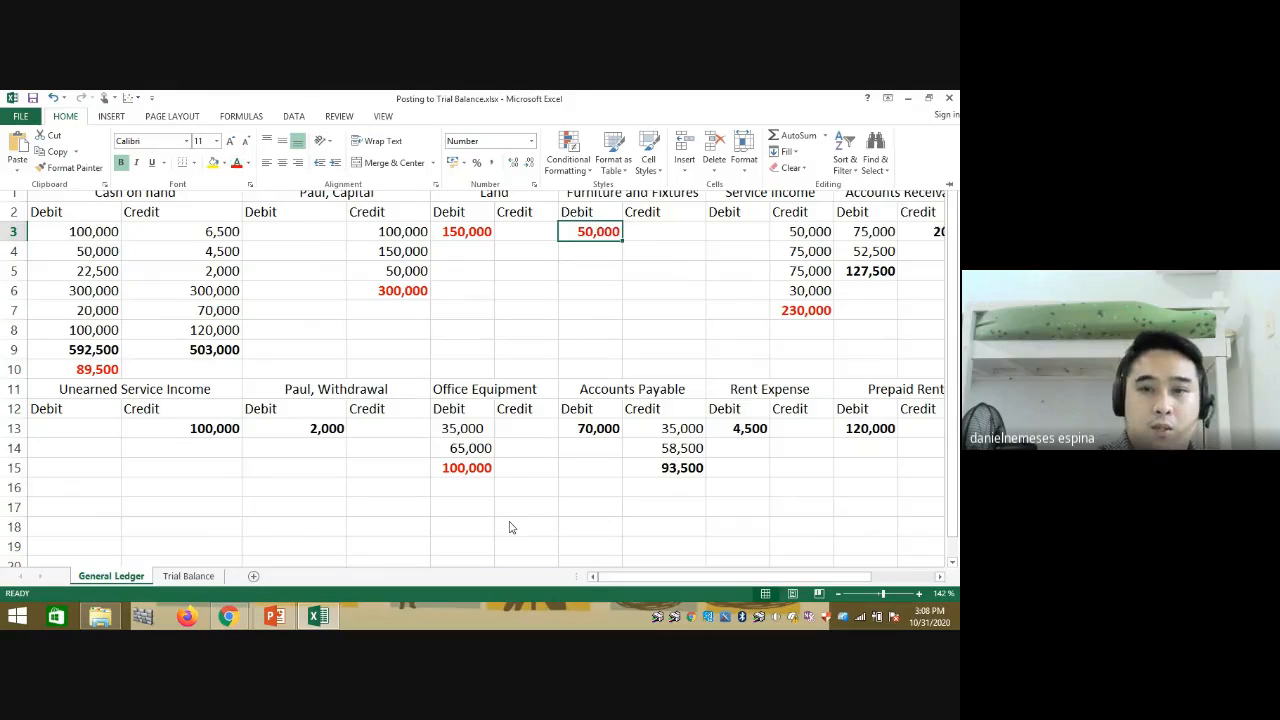
# Step: Compute the Accounts Receivable balance in cell K6 with the formula =K5-L3 and bold it
pyautogui.click(647, 578)
pyautogui.moveTo(648, 578); pyautogui.dragTo(673, 579)
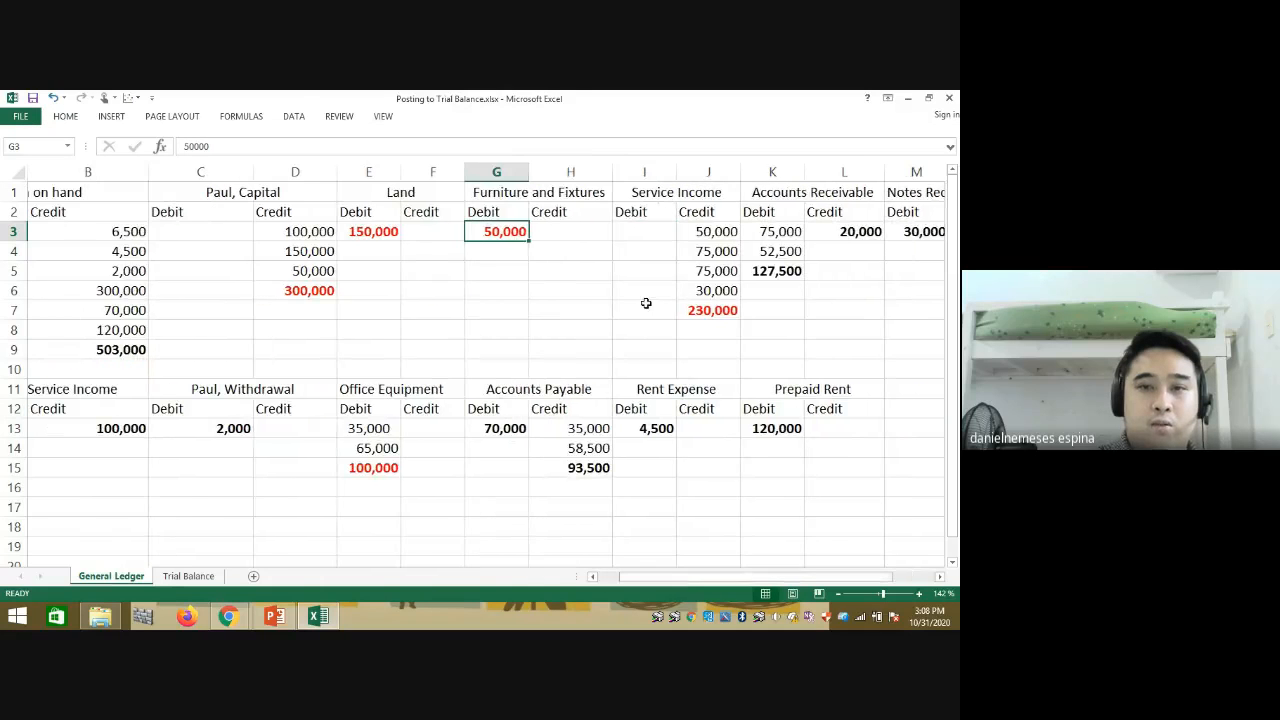
pyautogui.click(784, 291)
pyautogui.write('=')
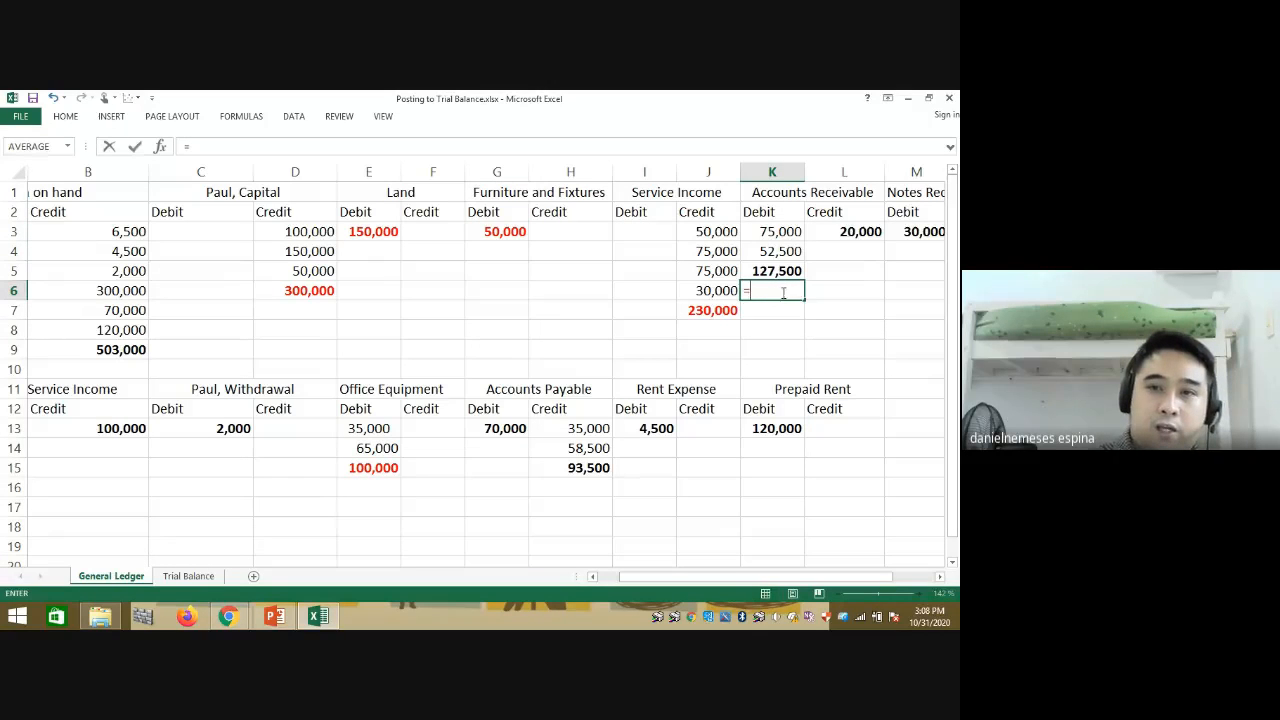
pyautogui.click(766, 270)
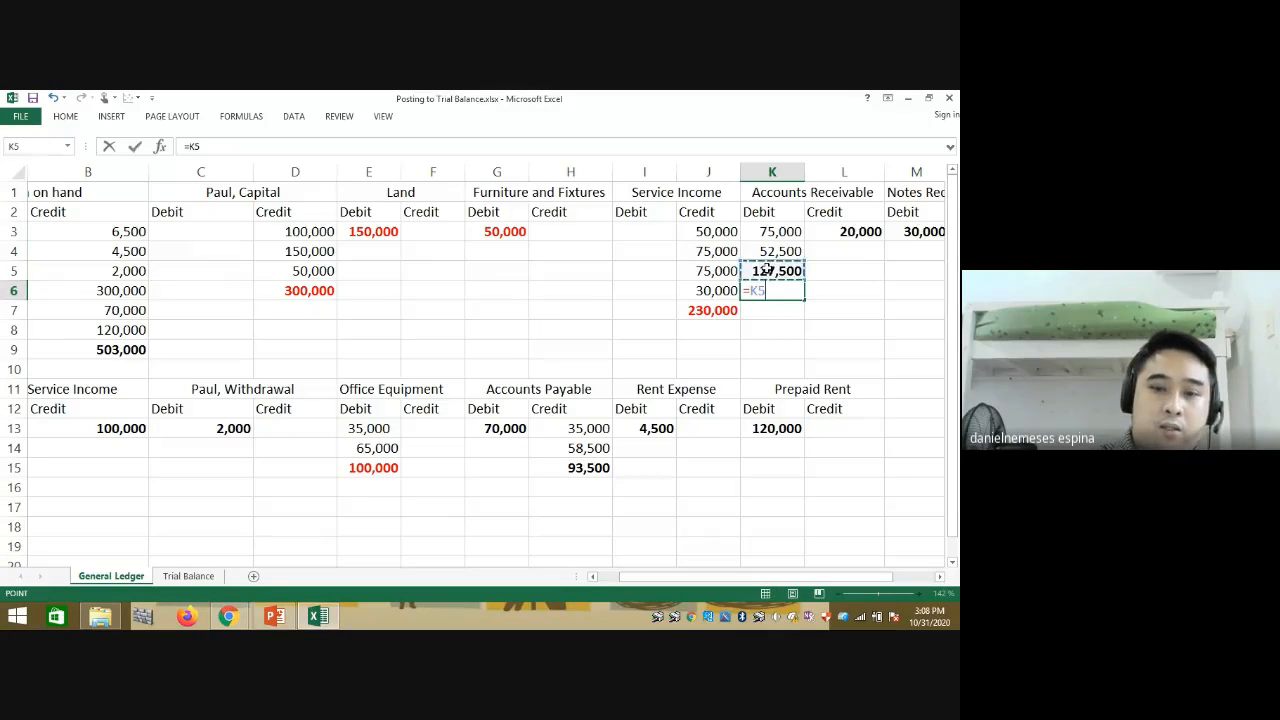
pyautogui.write('-')
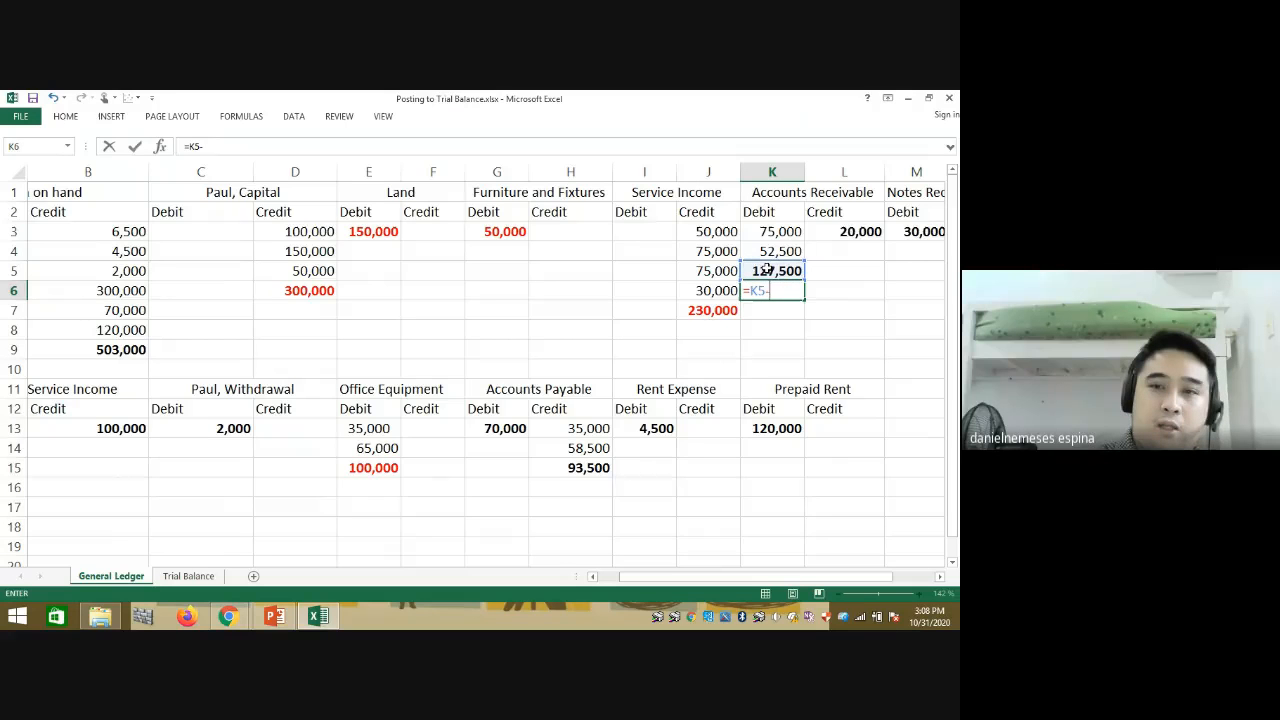
pyautogui.click(832, 231)
pyautogui.press('Return')
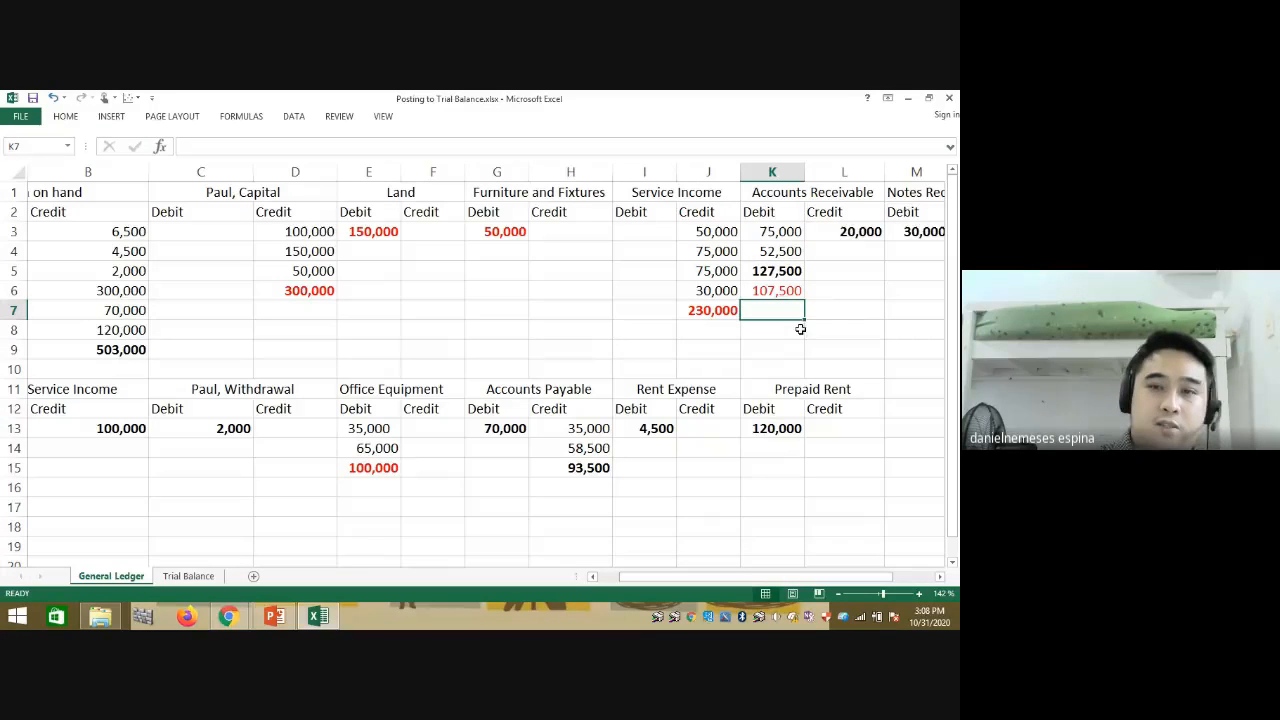
pyautogui.click(780, 293)
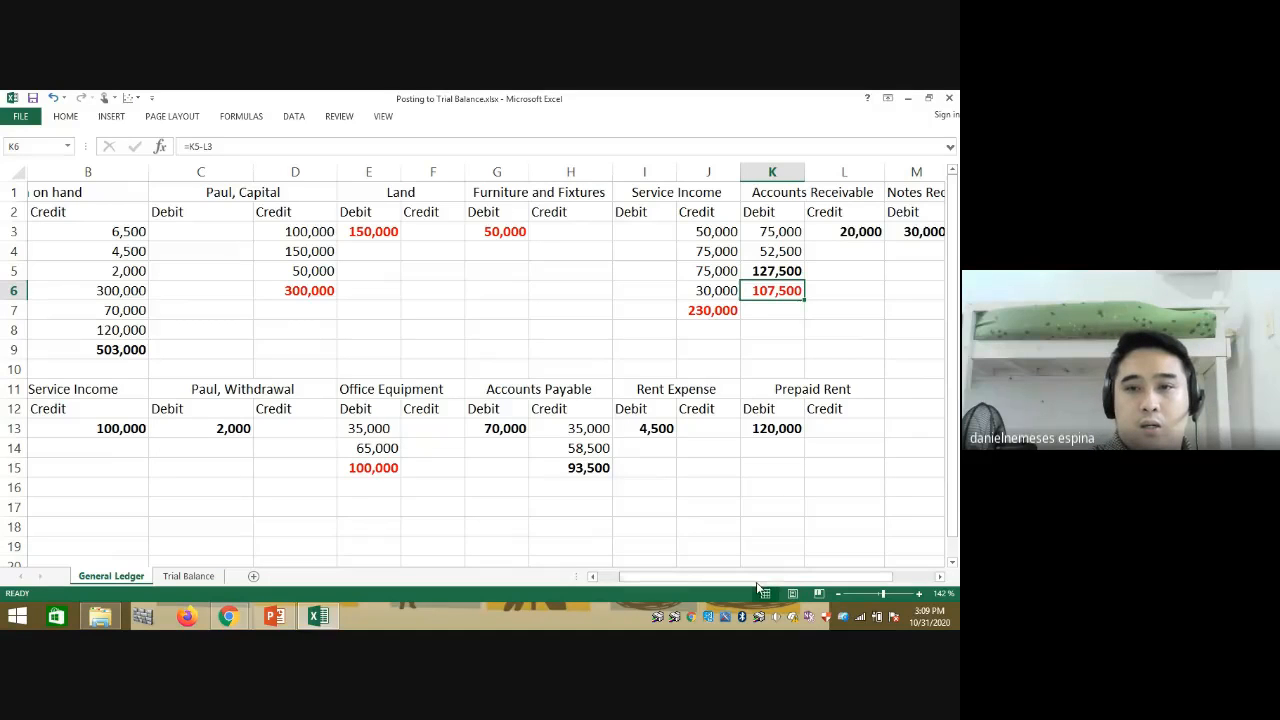
# Step: Color the Notes Receivable debit in cell M3 red
pyautogui.moveTo(757, 585); pyautogui.dragTo(800, 588)
pyautogui.click(690, 251)
pyautogui.click(697, 231)
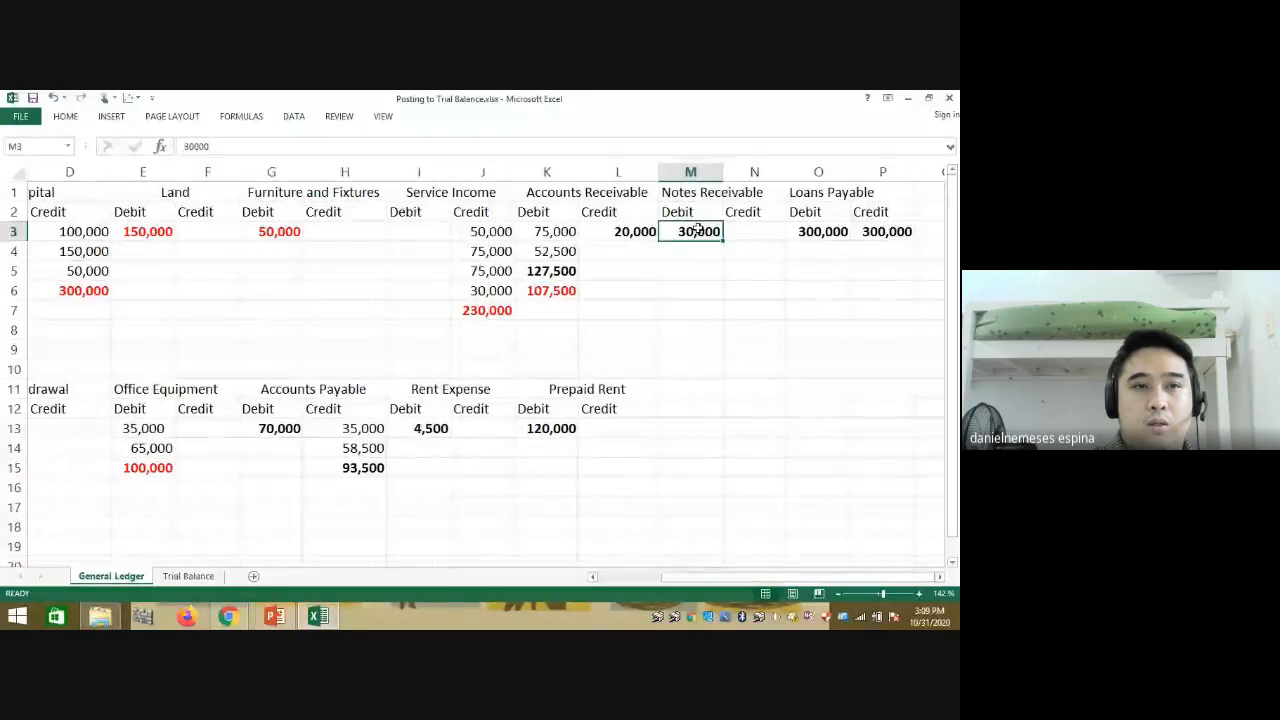
pyautogui.click(65, 116)
pyautogui.click(236, 162)
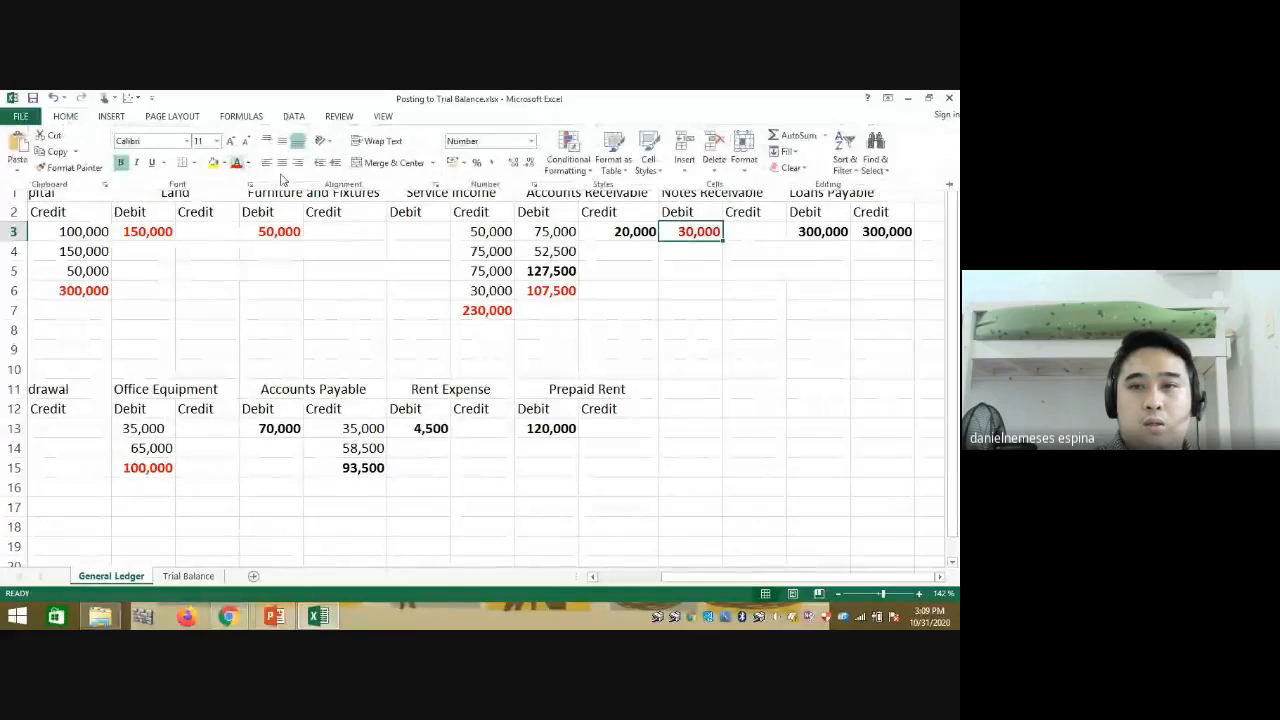
pyautogui.click(953, 306)
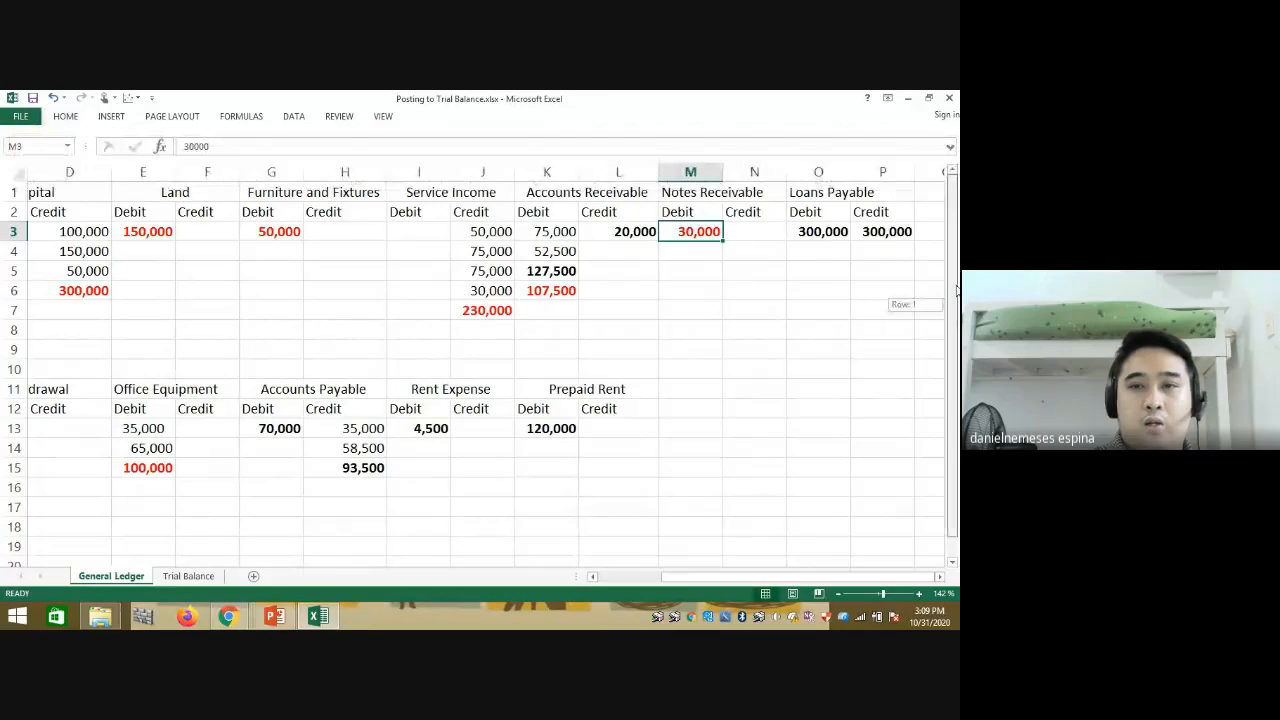
# Step: Compute the Loans Payable balance in cell P4 with the formula =O3-P3
pyautogui.click(874, 255)
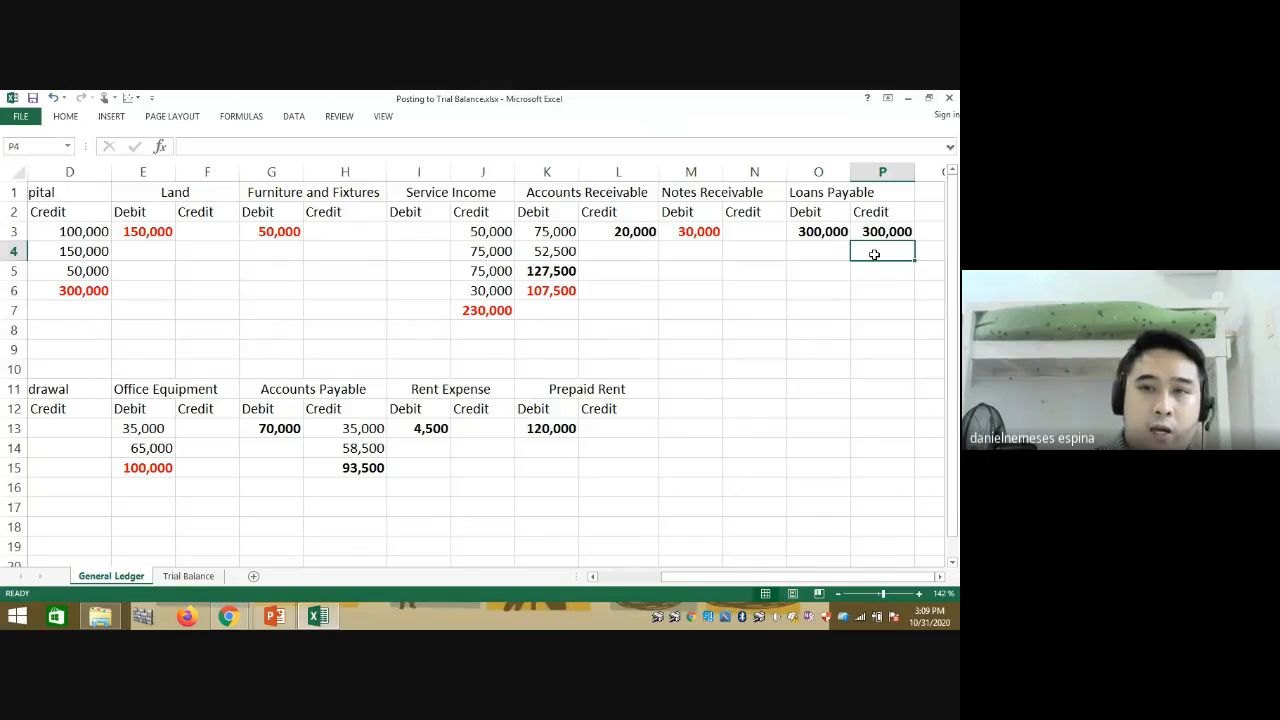
pyautogui.write('=')
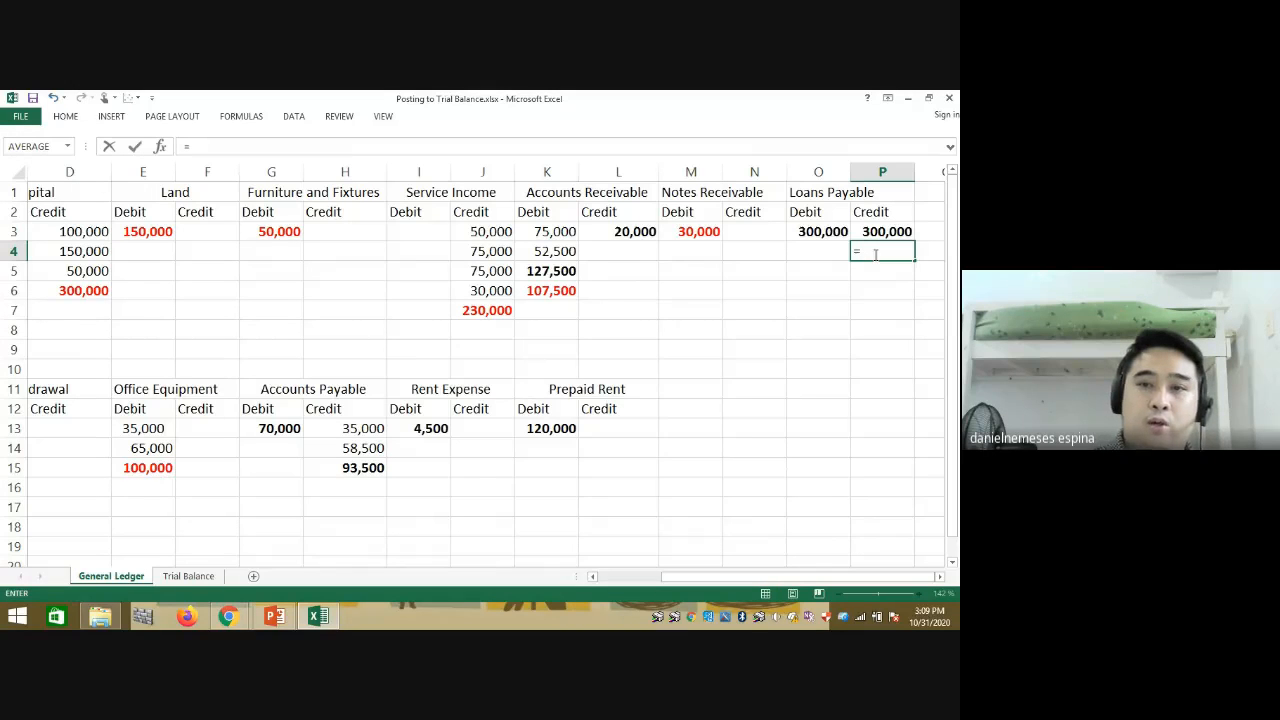
pyautogui.click(815, 232)
pyautogui.write('-')
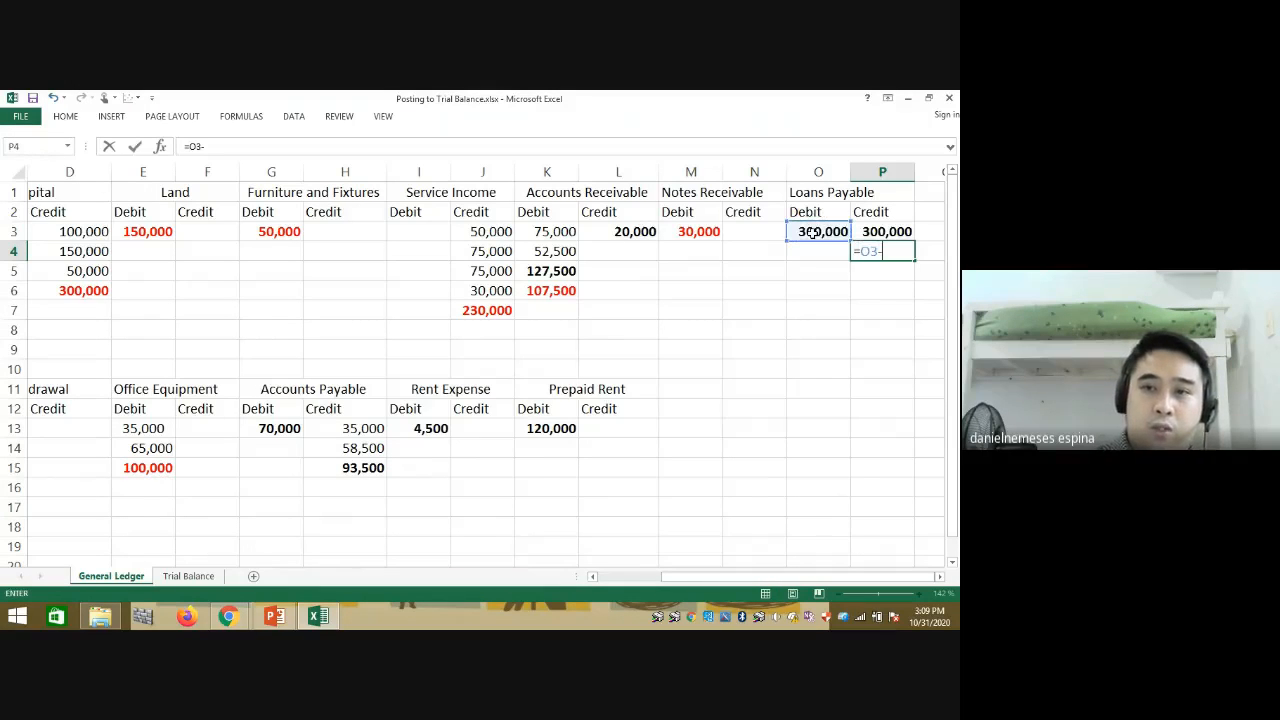
pyautogui.click(874, 232)
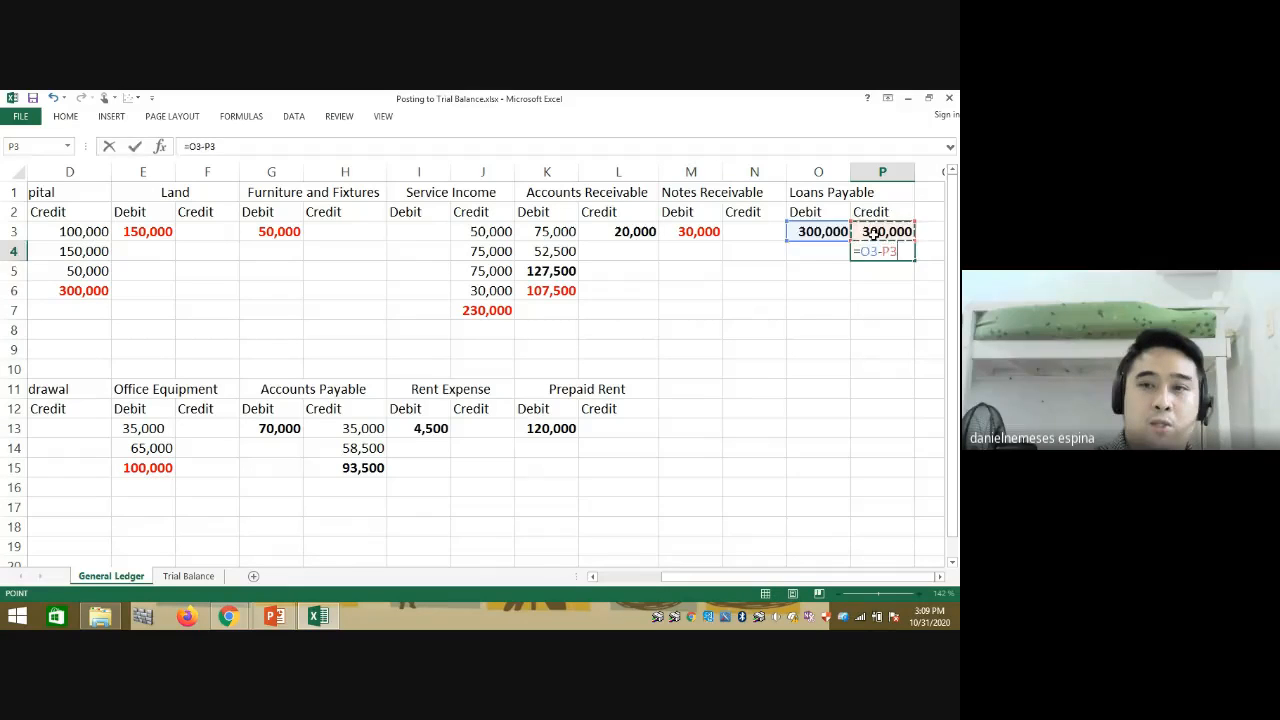
pyautogui.press('Return')
pyautogui.click(888, 250)
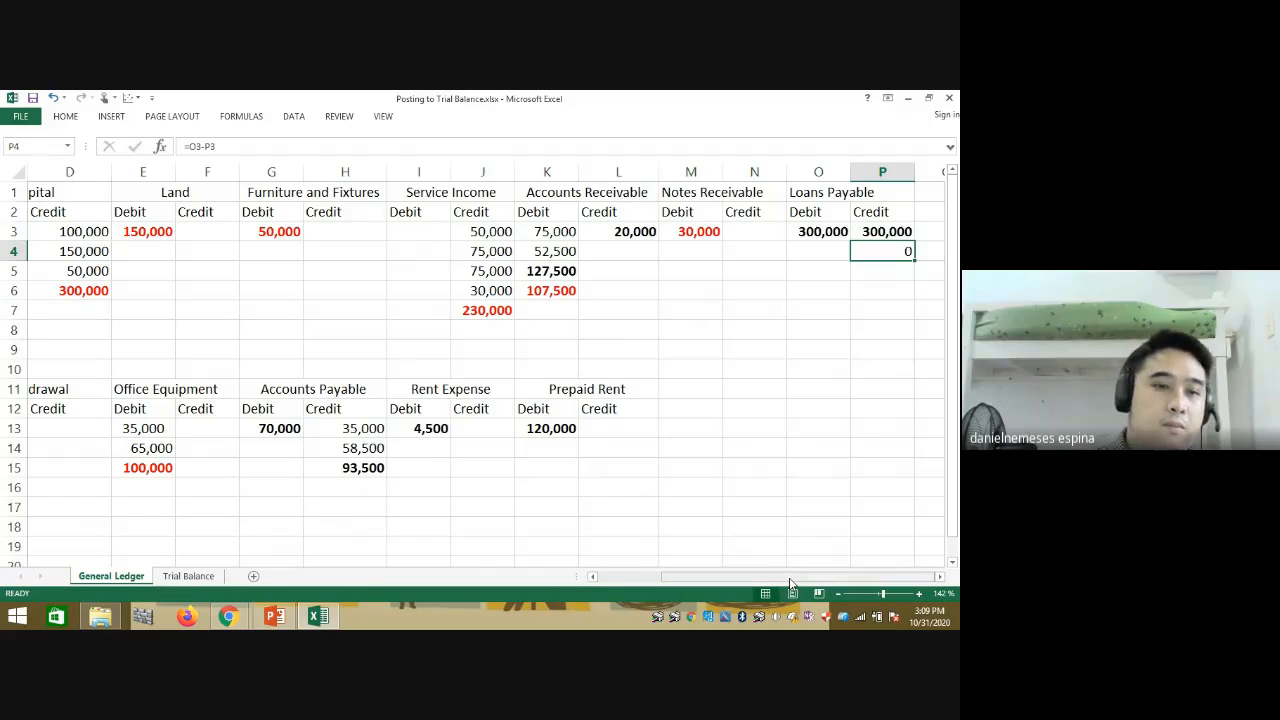
# Step: Color the Unearned Service Income credit in cell B13 and the Withdrawal debit in cell C13 red
pyautogui.moveTo(790, 582); pyautogui.dragTo(718, 580)
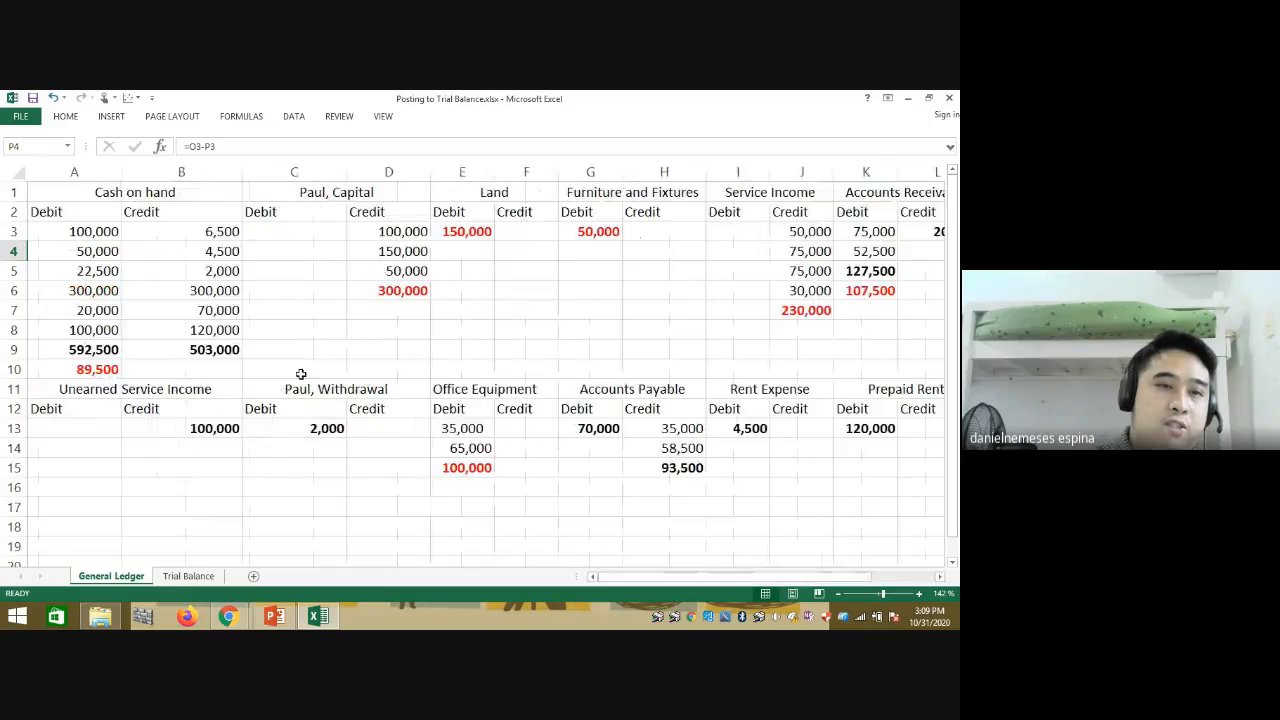
pyautogui.click(155, 429)
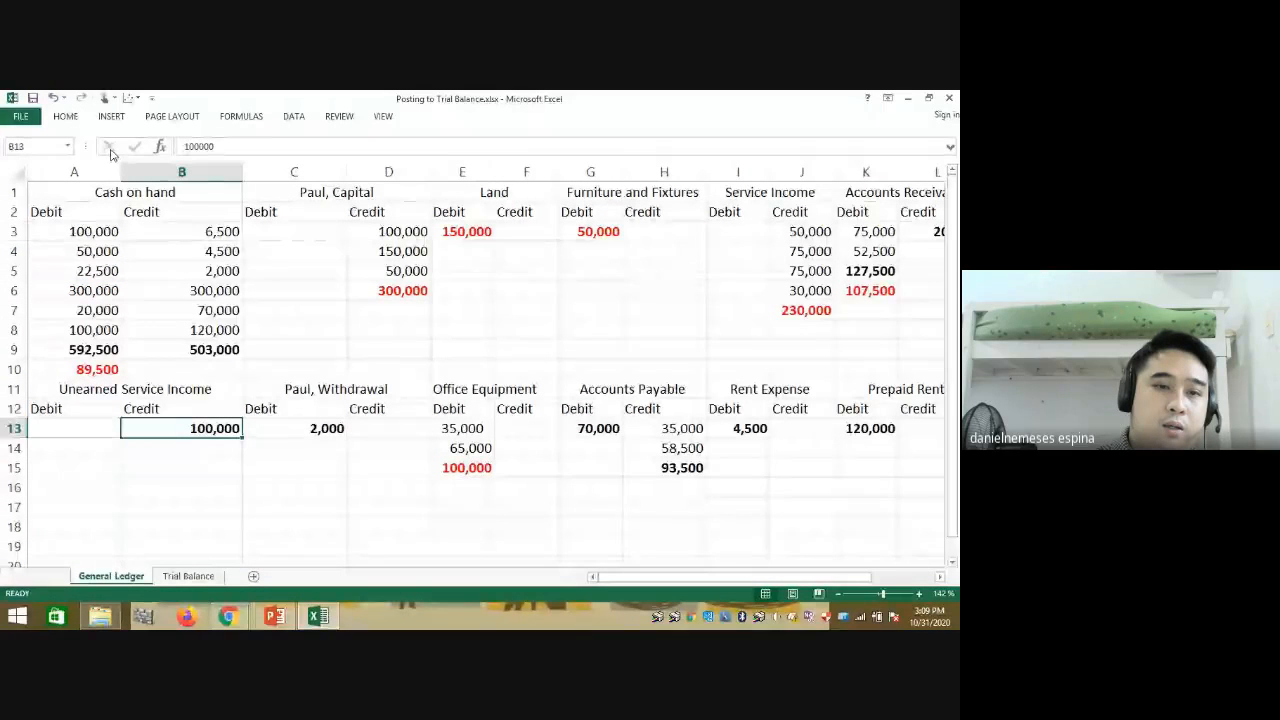
pyautogui.click(65, 116)
pyautogui.click(240, 164)
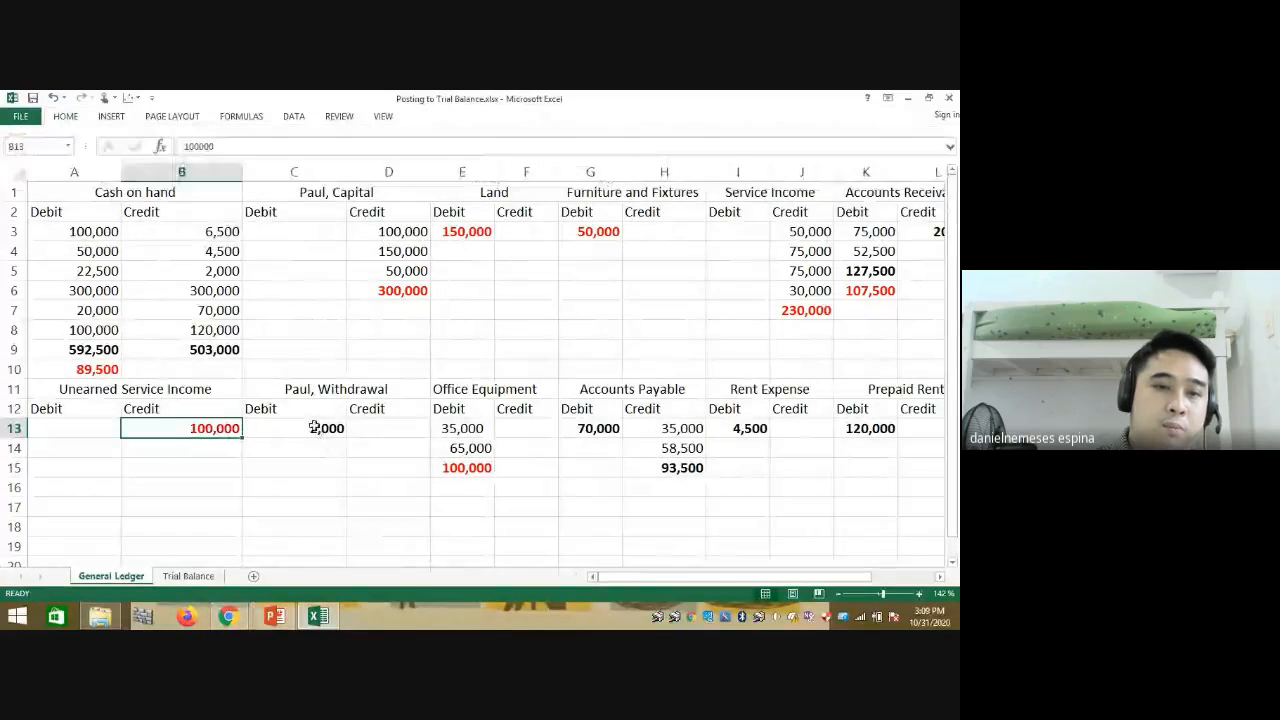
pyautogui.click(311, 428)
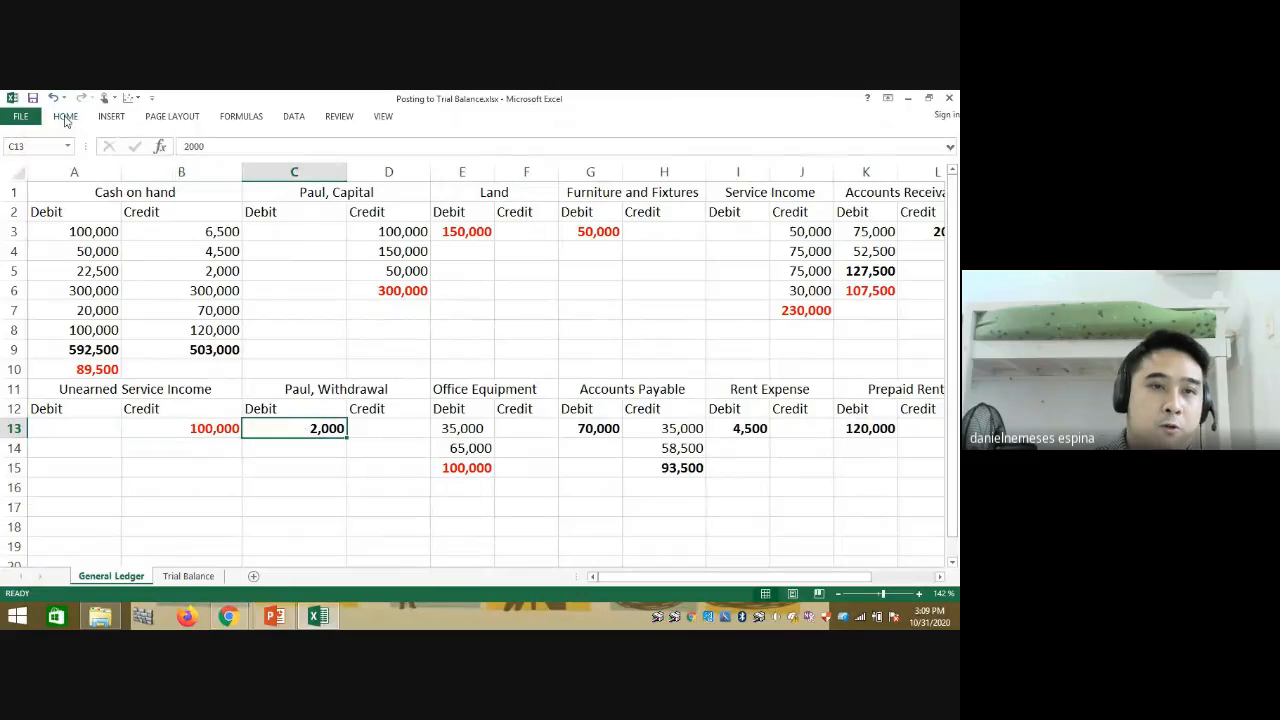
pyautogui.click(65, 116)
pyautogui.click(238, 164)
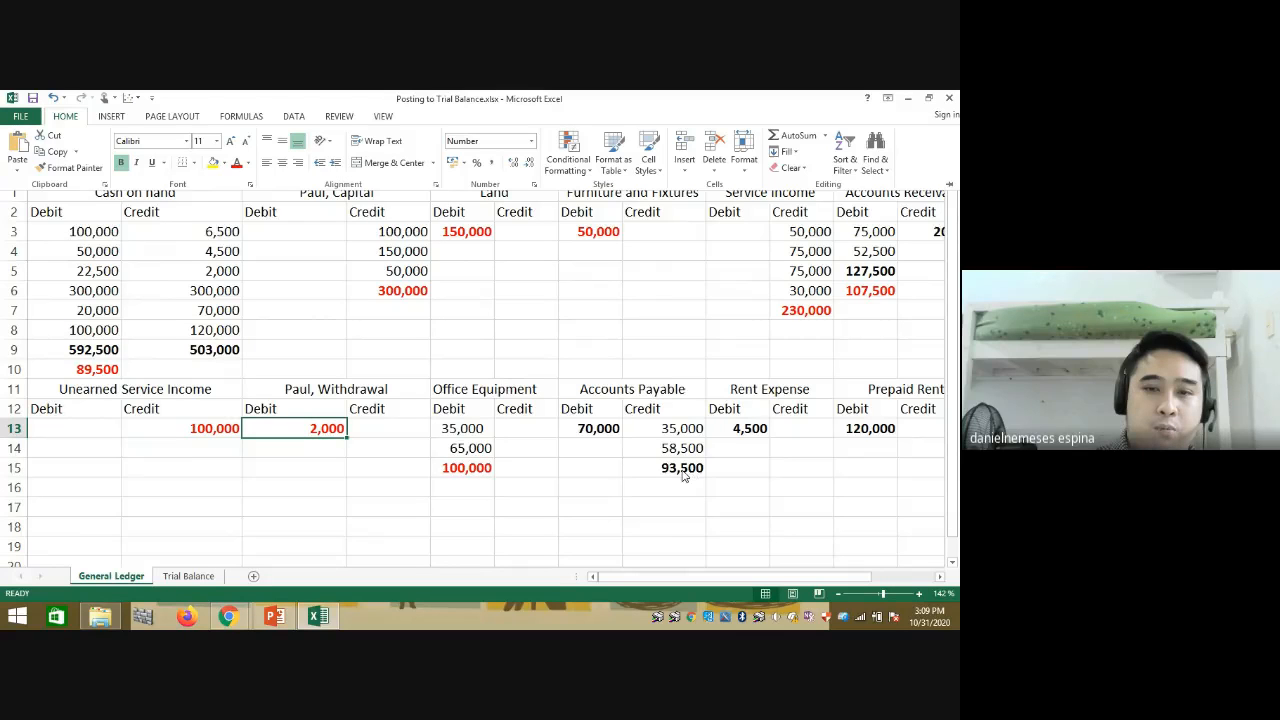
# Step: Compute the Accounts Payable balance in cell H16 with the formula =H15-G13 and bold it
pyautogui.click(666, 495)
pyautogui.click(646, 484)
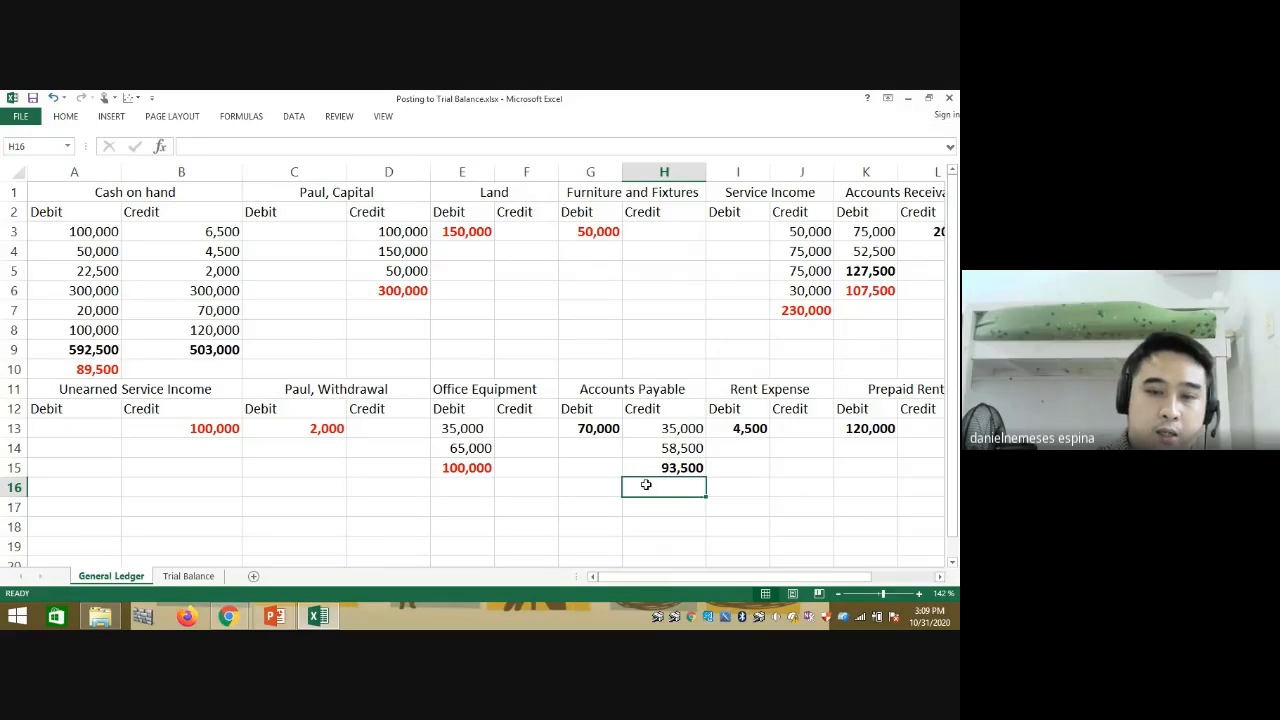
pyautogui.write('=')
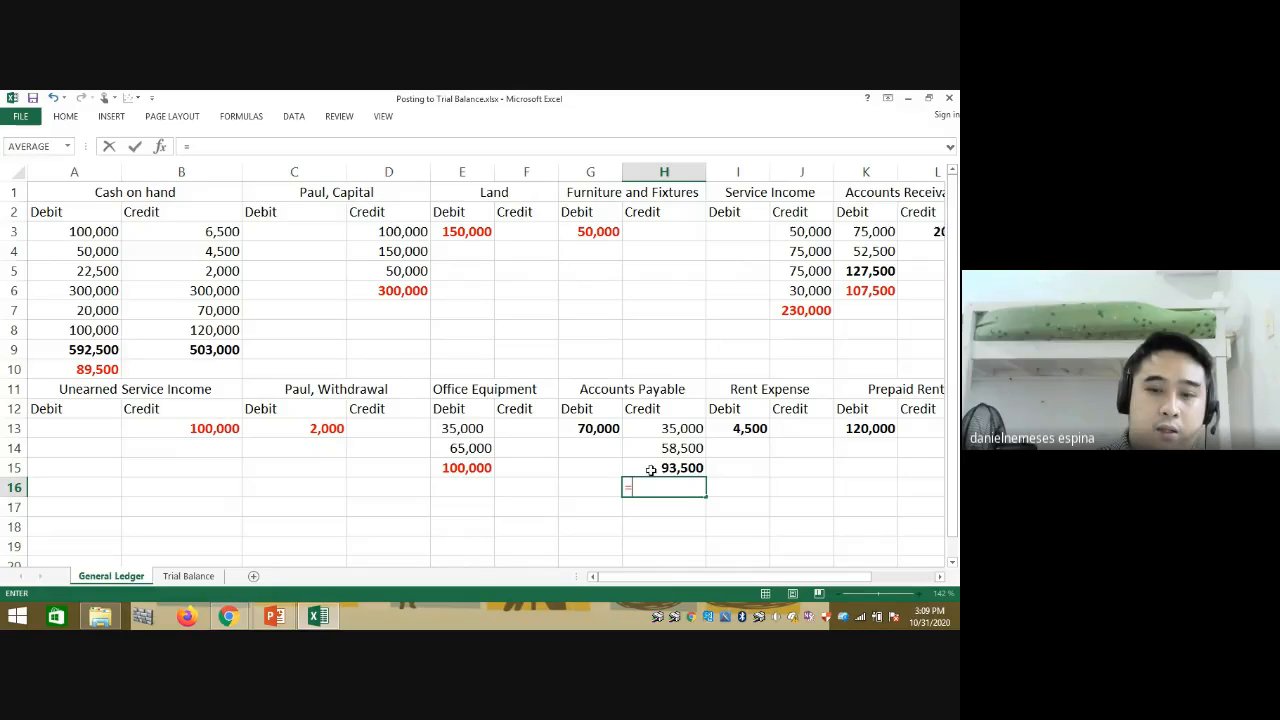
pyautogui.click(651, 470)
pyautogui.write('-')
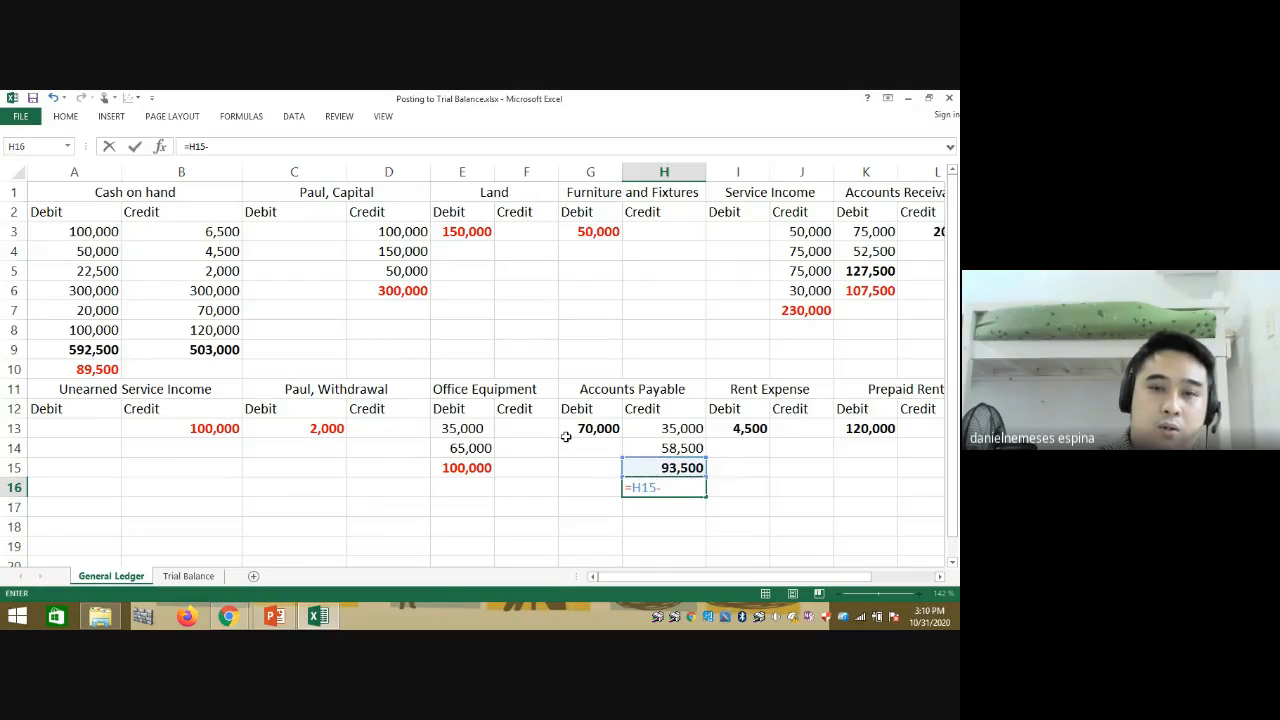
pyautogui.click(564, 432)
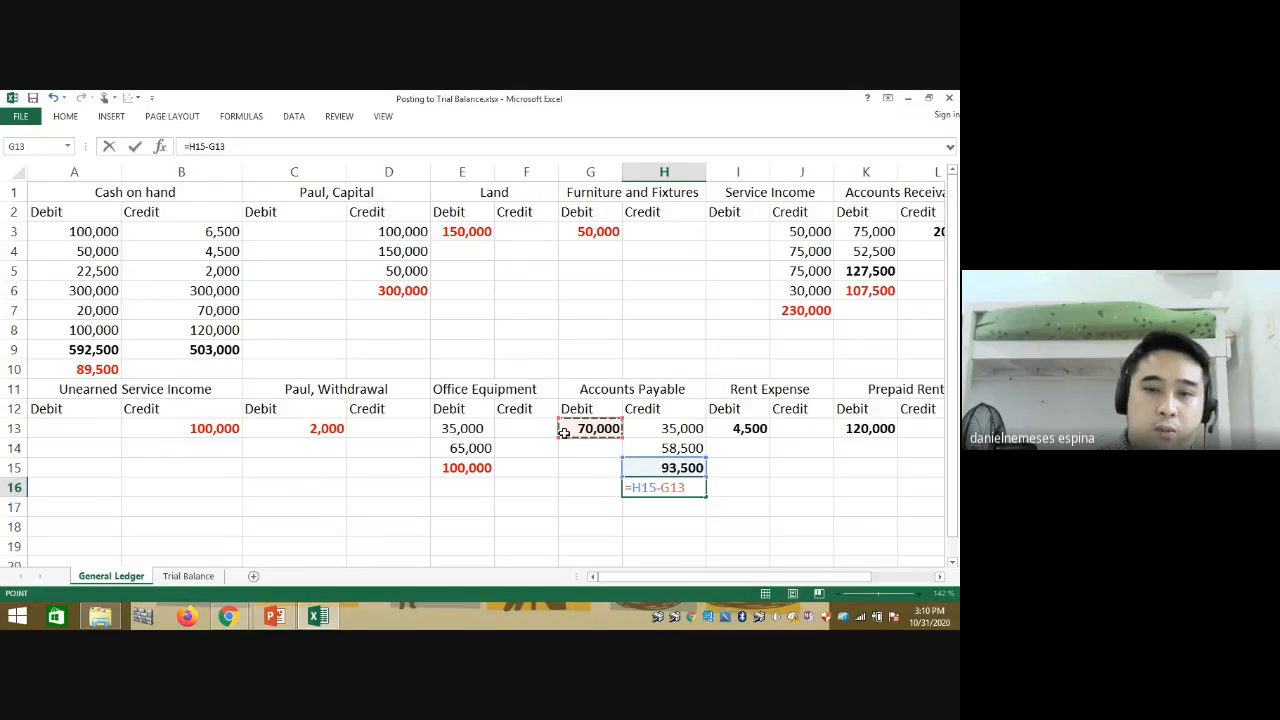
pyautogui.press('Return')
pyautogui.click(681, 488)
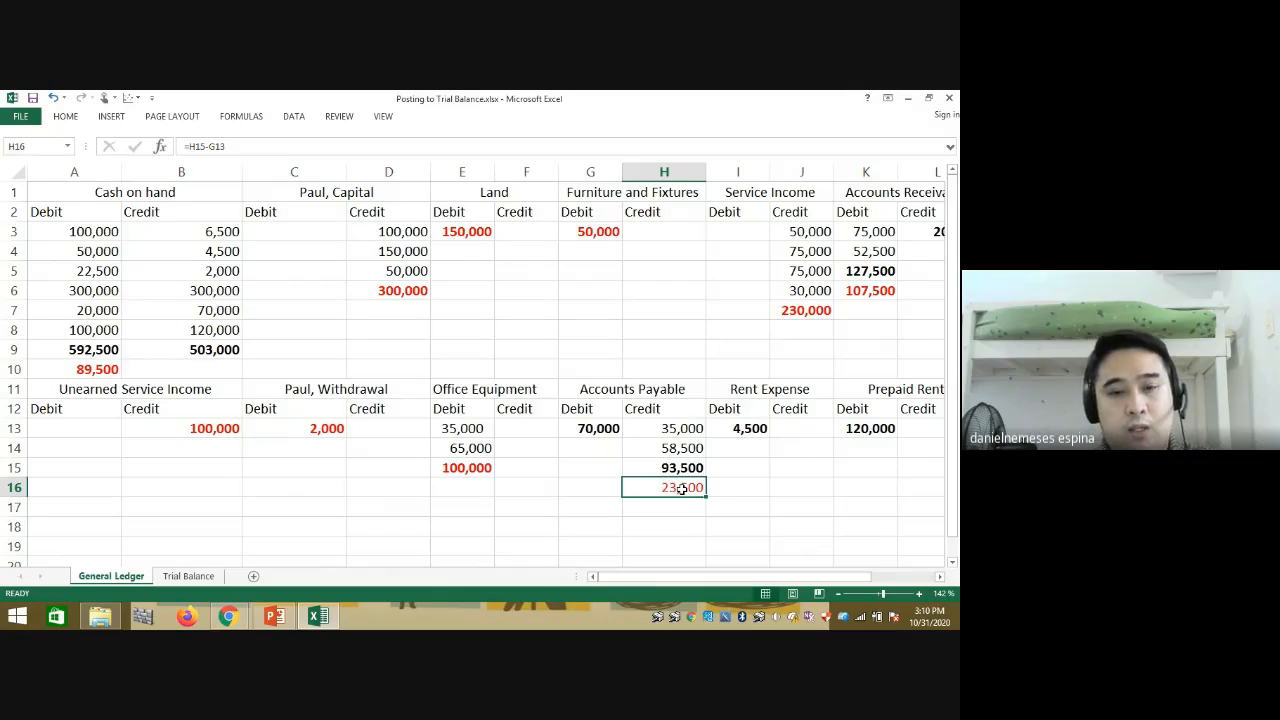
pyautogui.keyDown('ctrl'); pyautogui.click(682, 489); pyautogui.keyUp('ctrl')
pyautogui.hotkey('ctrl', 'b')
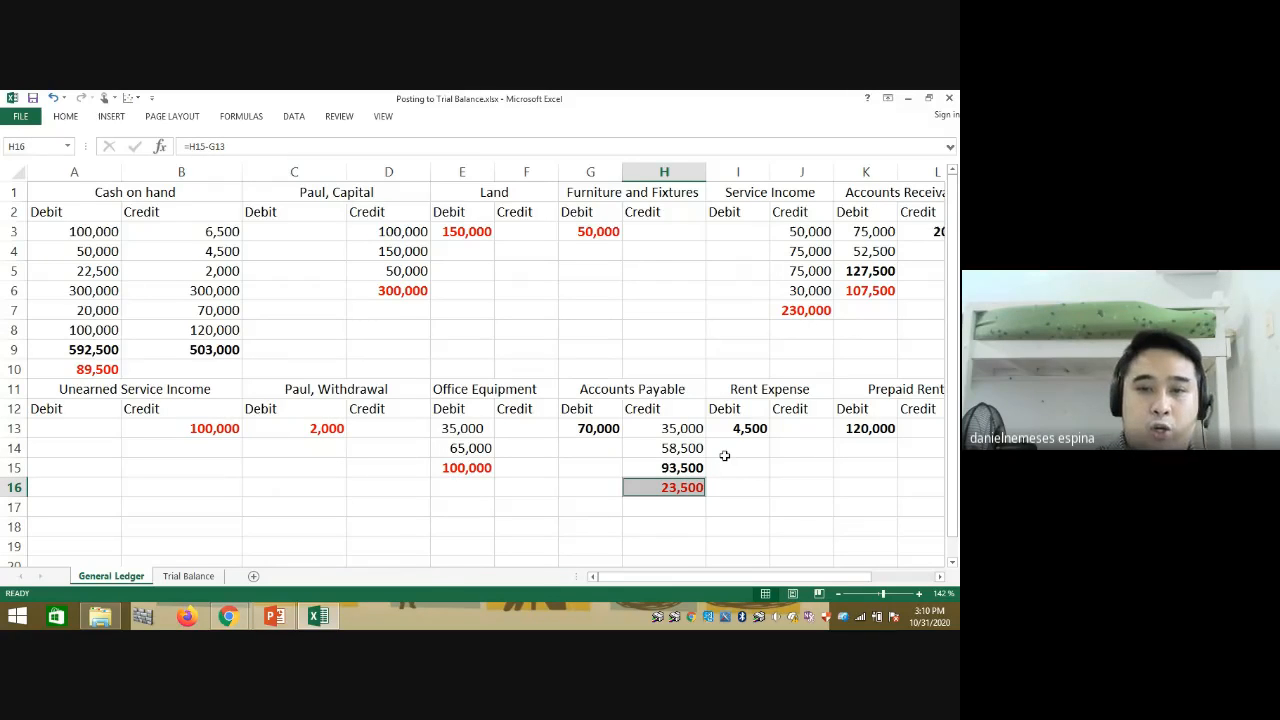
# Step: Color the Rent Expense debit in cell I13 and the Prepaid Rent debit in cell K13 red
pyautogui.click(748, 428)
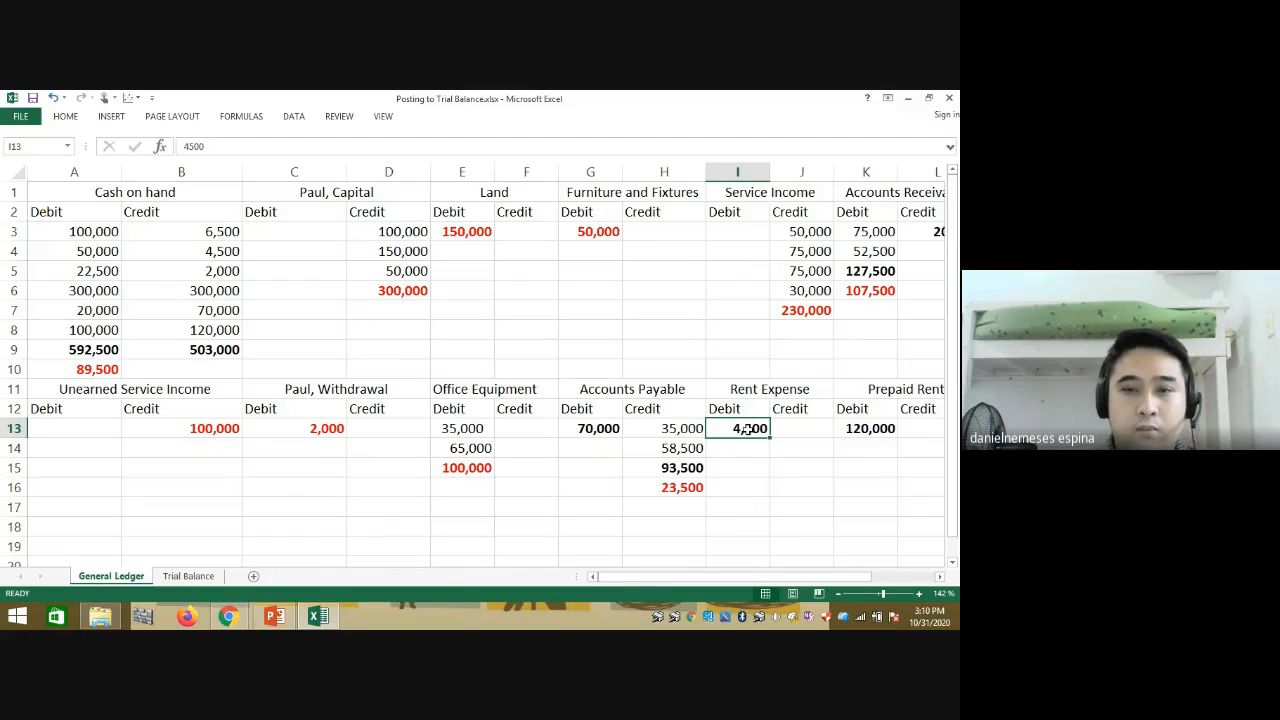
pyautogui.click(62, 116)
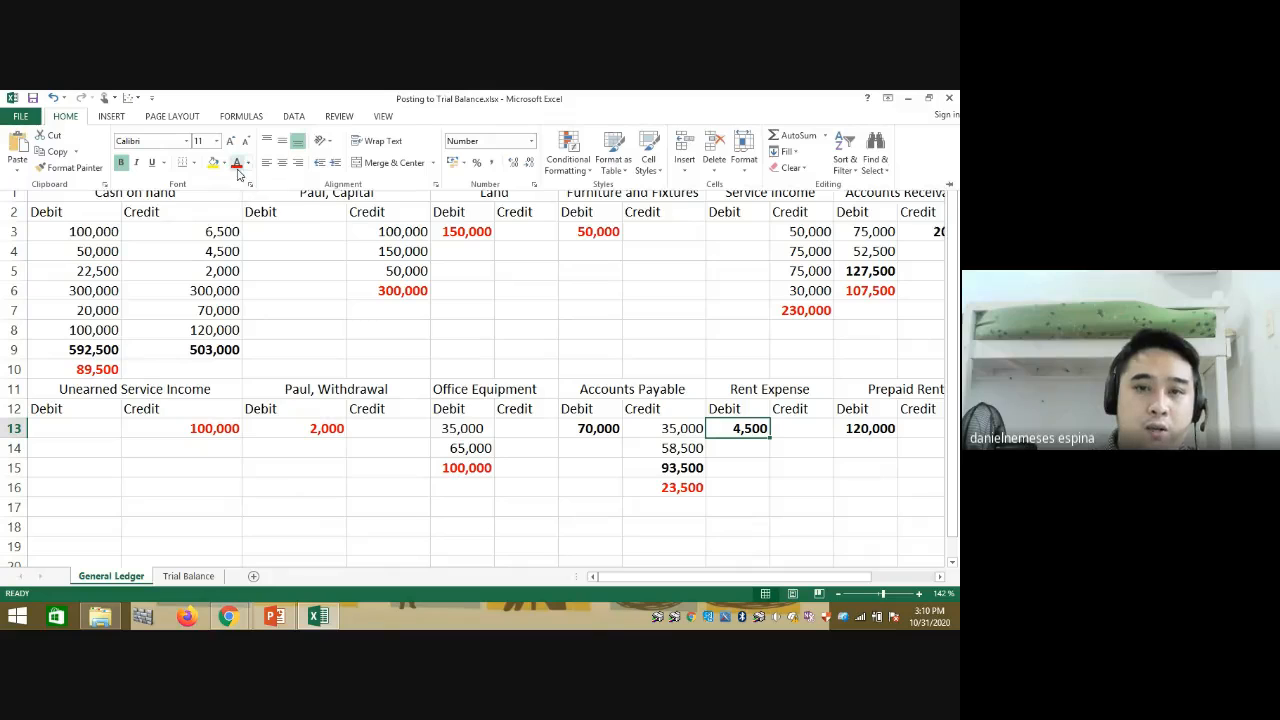
pyautogui.click(237, 165)
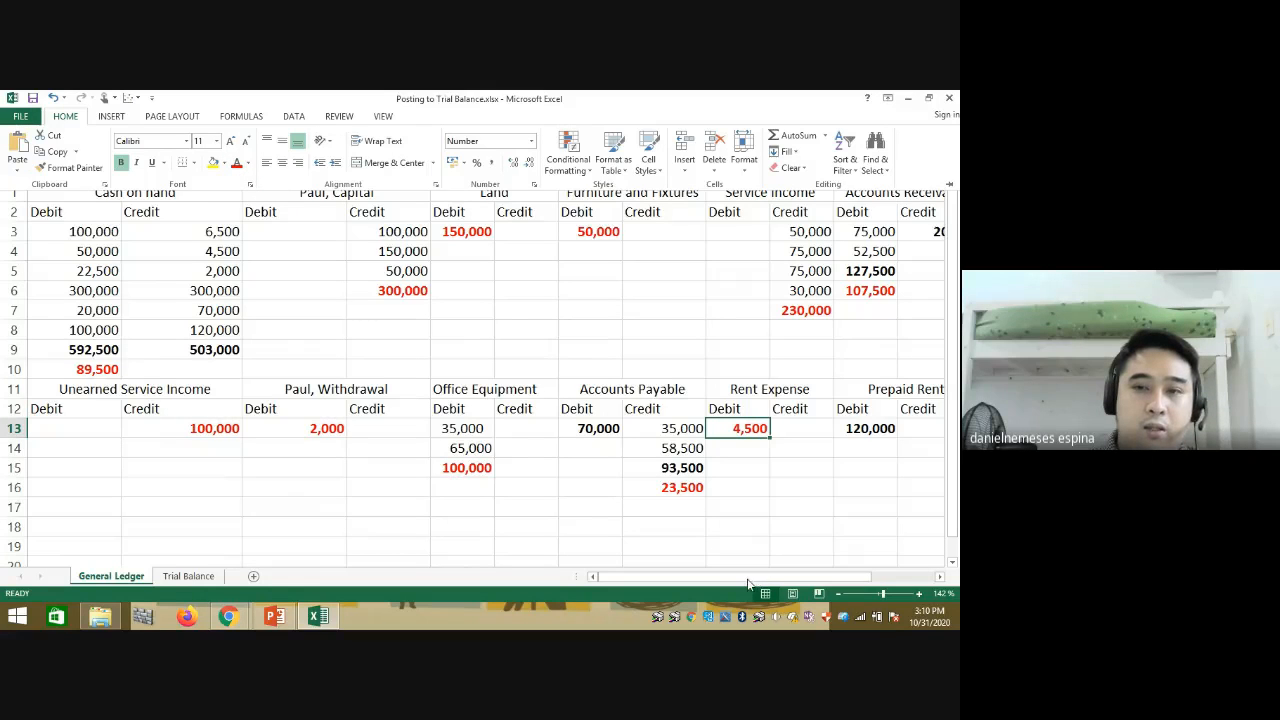
pyautogui.moveTo(748, 579); pyautogui.dragTo(790, 579)
pyautogui.click(662, 430)
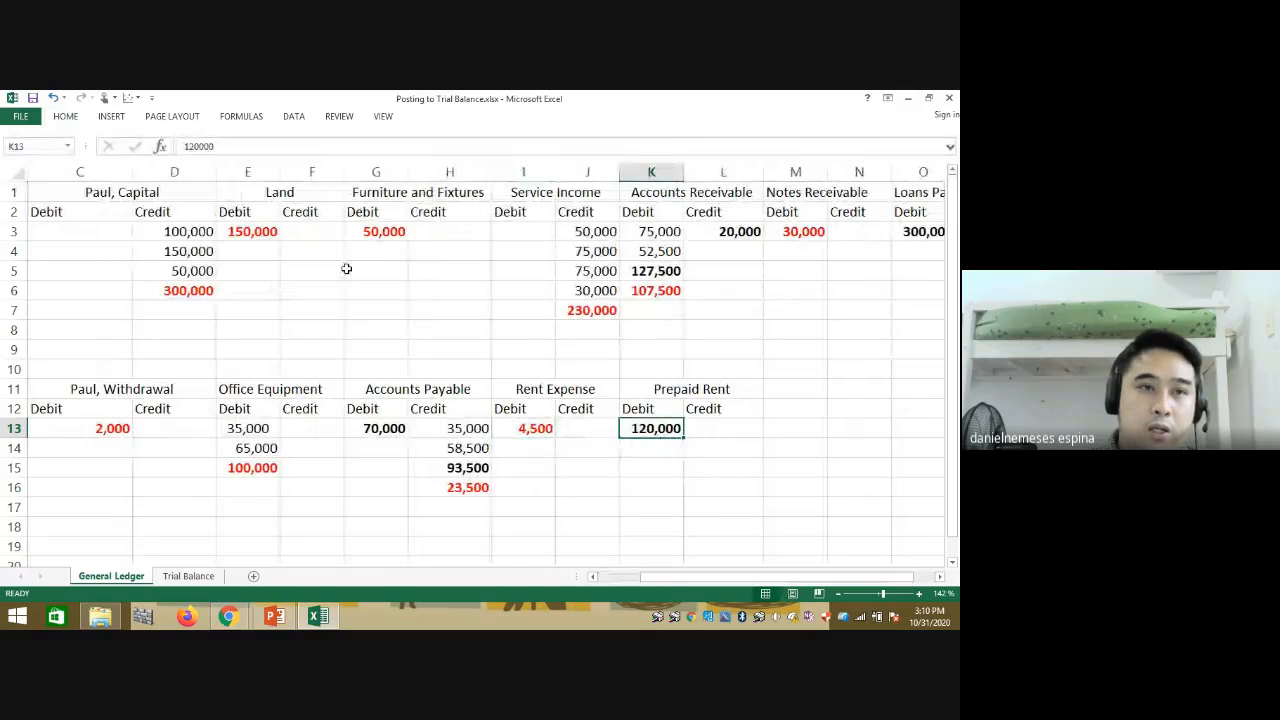
pyautogui.click(63, 116)
pyautogui.click(237, 165)
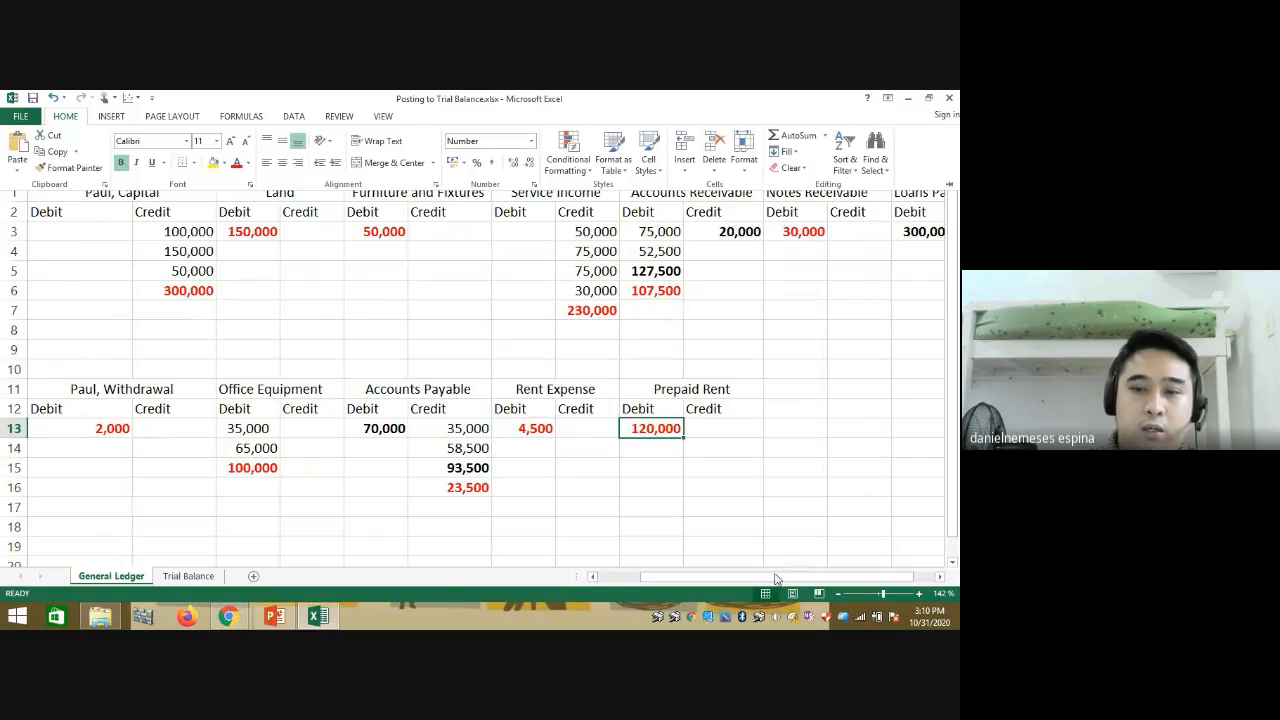
# Step: Review all account totals and balances in the General Ledger and the two trial balance layouts on the Trial Balance sheet
pyautogui.moveTo(777, 579); pyautogui.dragTo(704, 571)
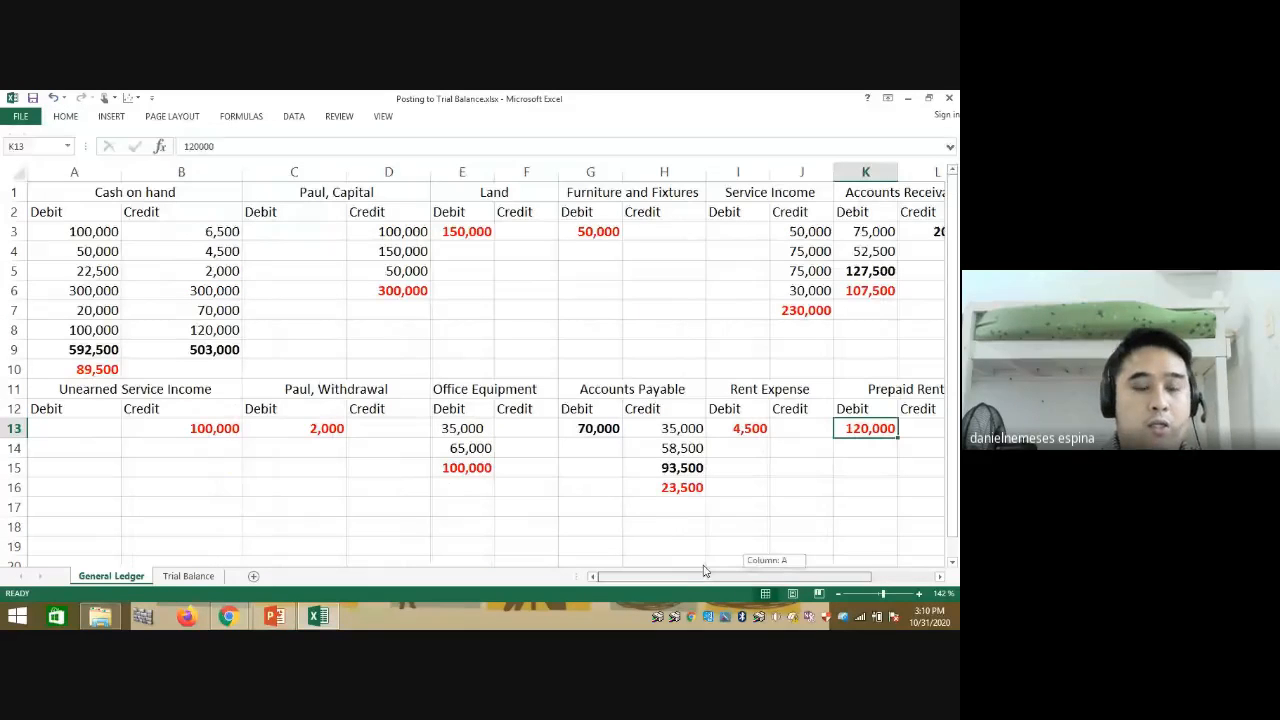
pyautogui.moveTo(884, 597); pyautogui.dragTo(878, 594)
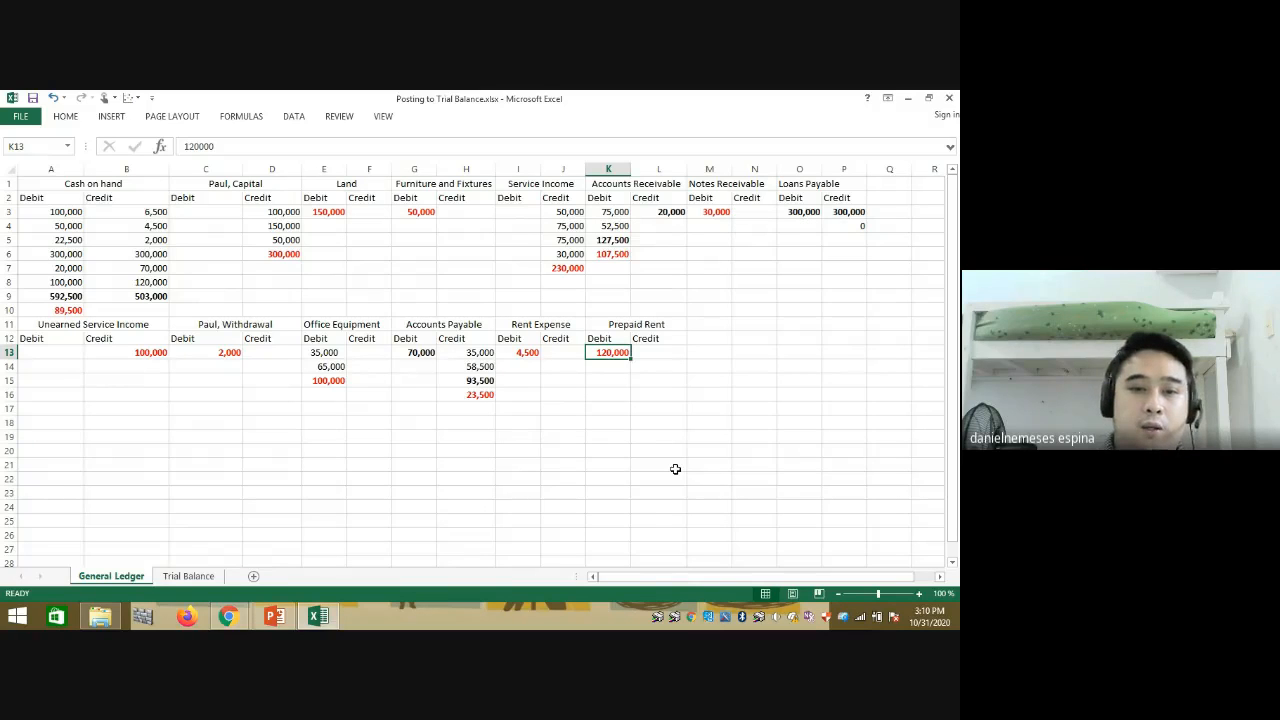
pyautogui.click(196, 578)
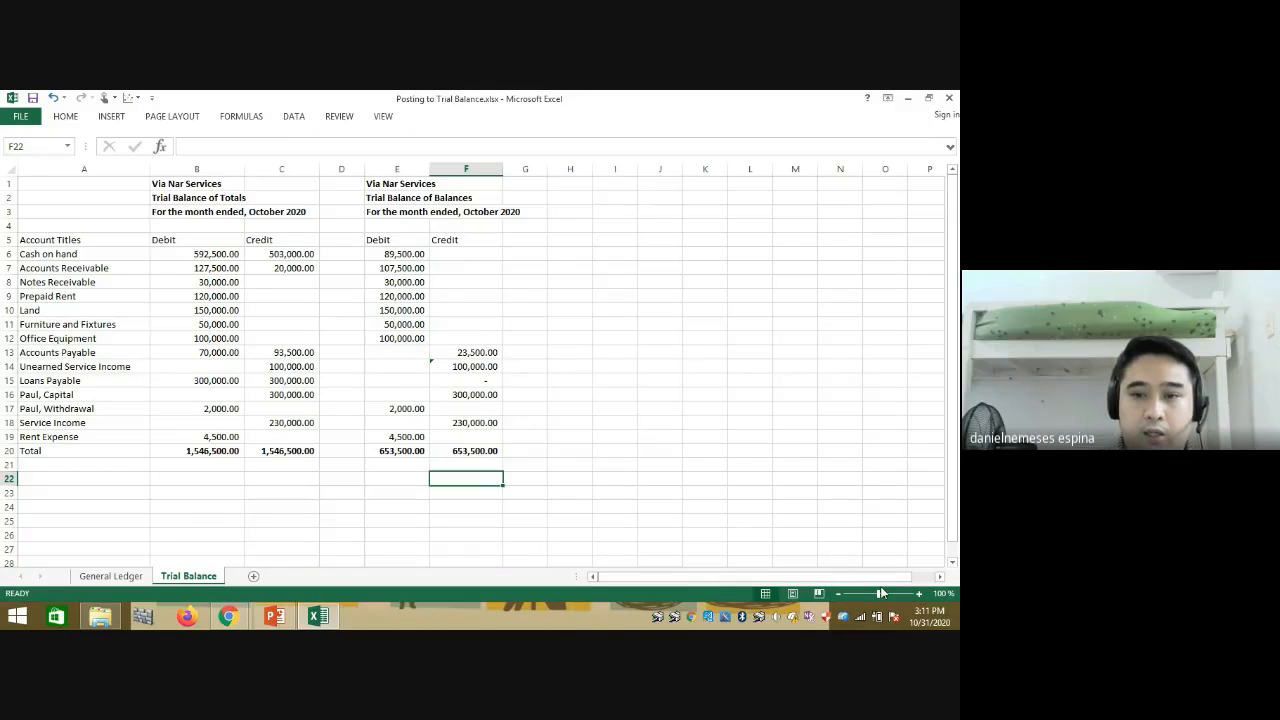
pyautogui.moveTo(878, 593); pyautogui.dragTo(882, 593)
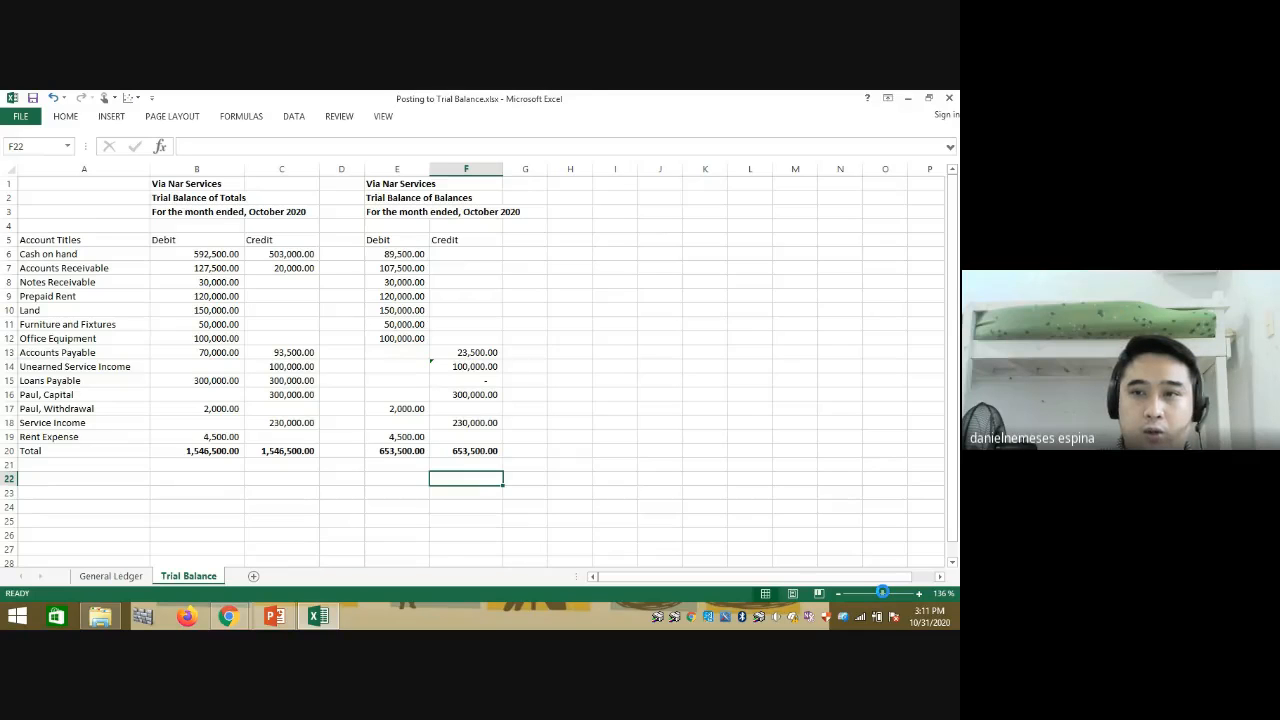
pyautogui.moveTo(955, 417); pyautogui.dragTo(952, 320)
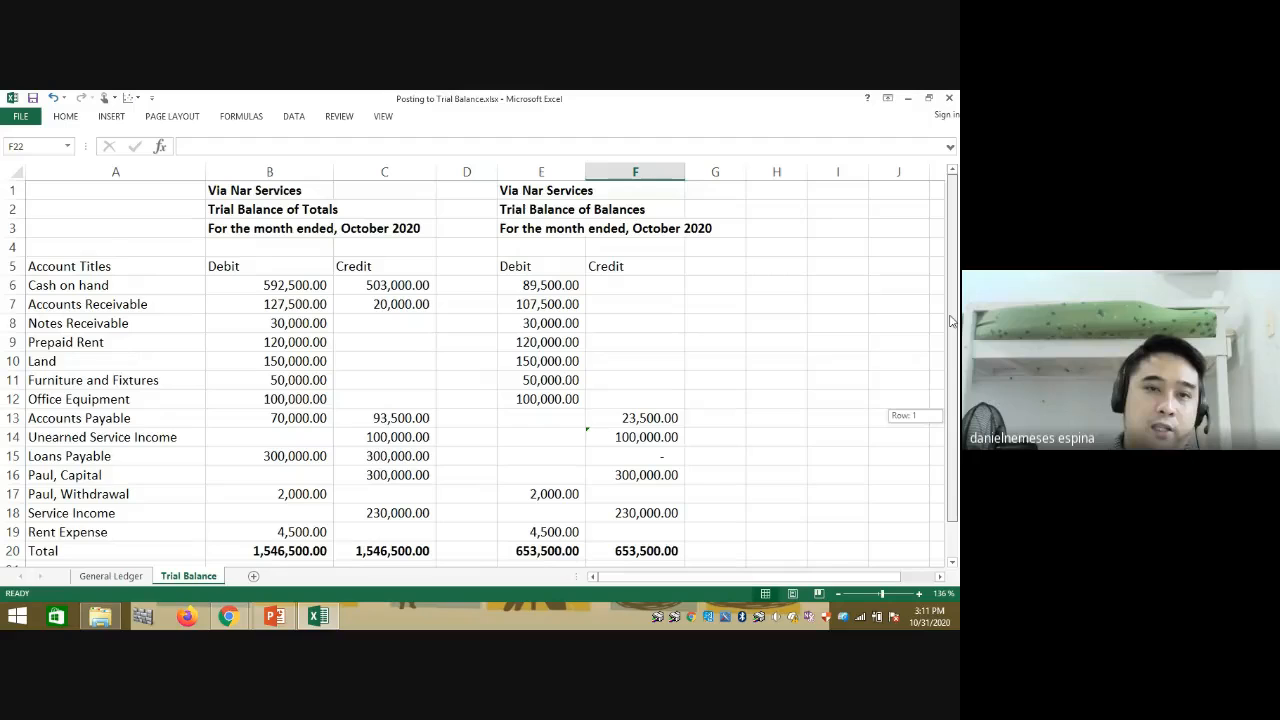
pyautogui.click(262, 228)
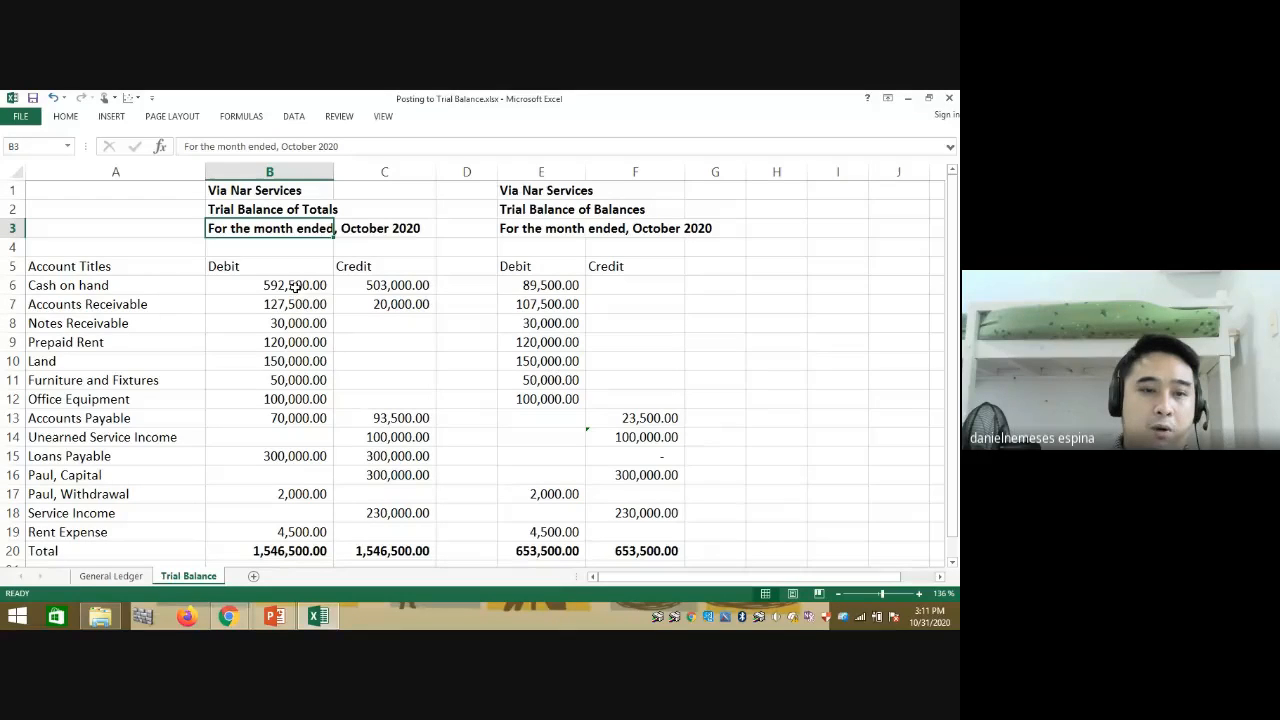
pyautogui.click(110, 577)
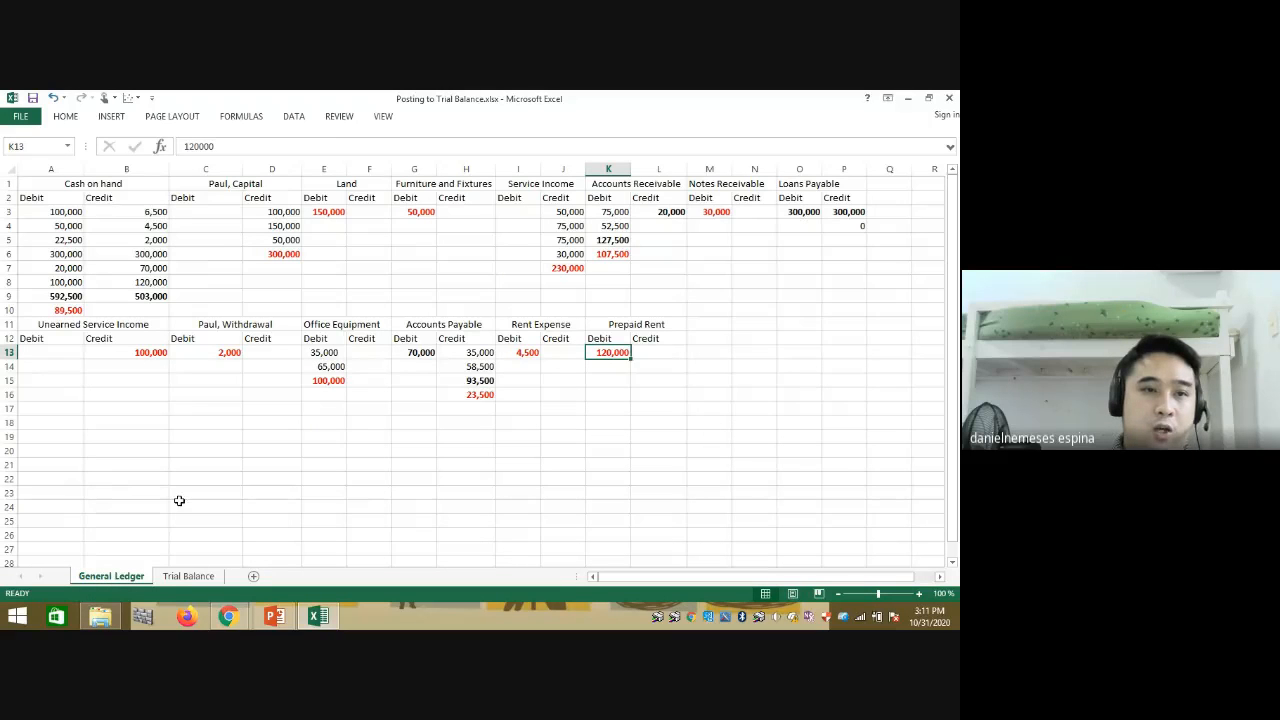
pyautogui.click(188, 576)
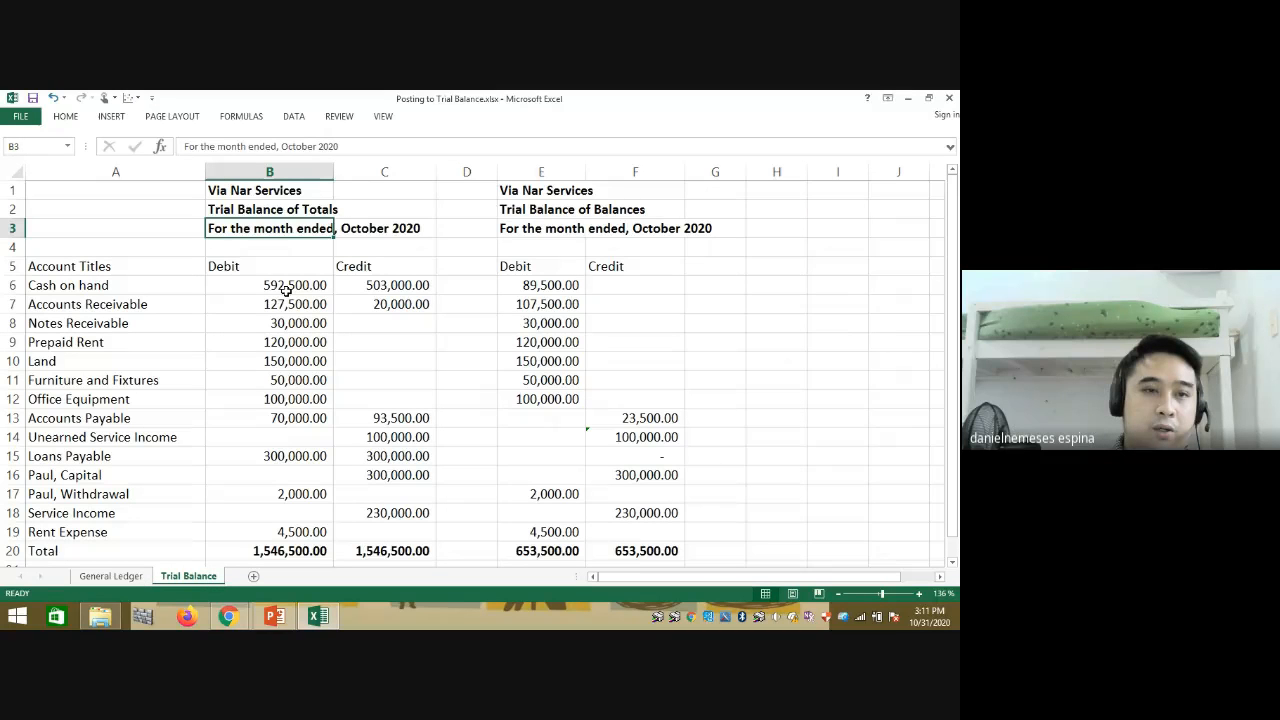
# Step: Clear all amounts in the range B6:F20 of the Trial Balance sheet
pyautogui.click(286, 288)
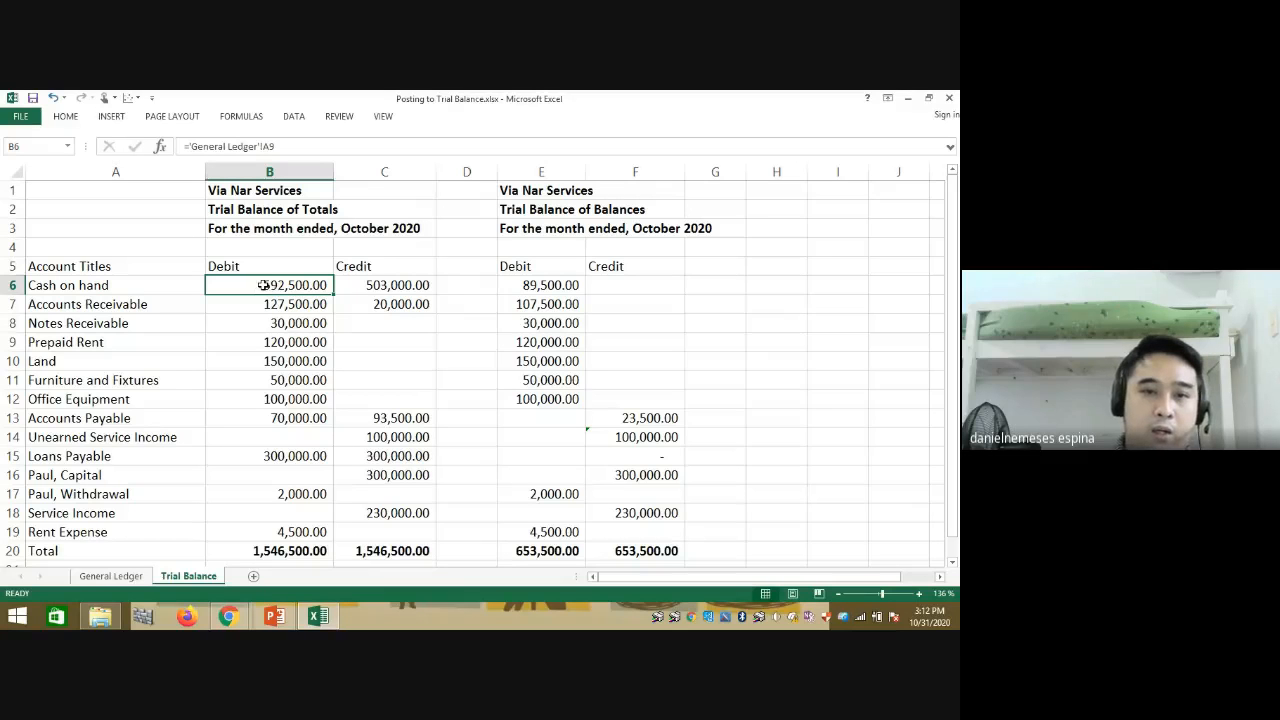
pyautogui.moveTo(263, 285); pyautogui.dragTo(624, 558)
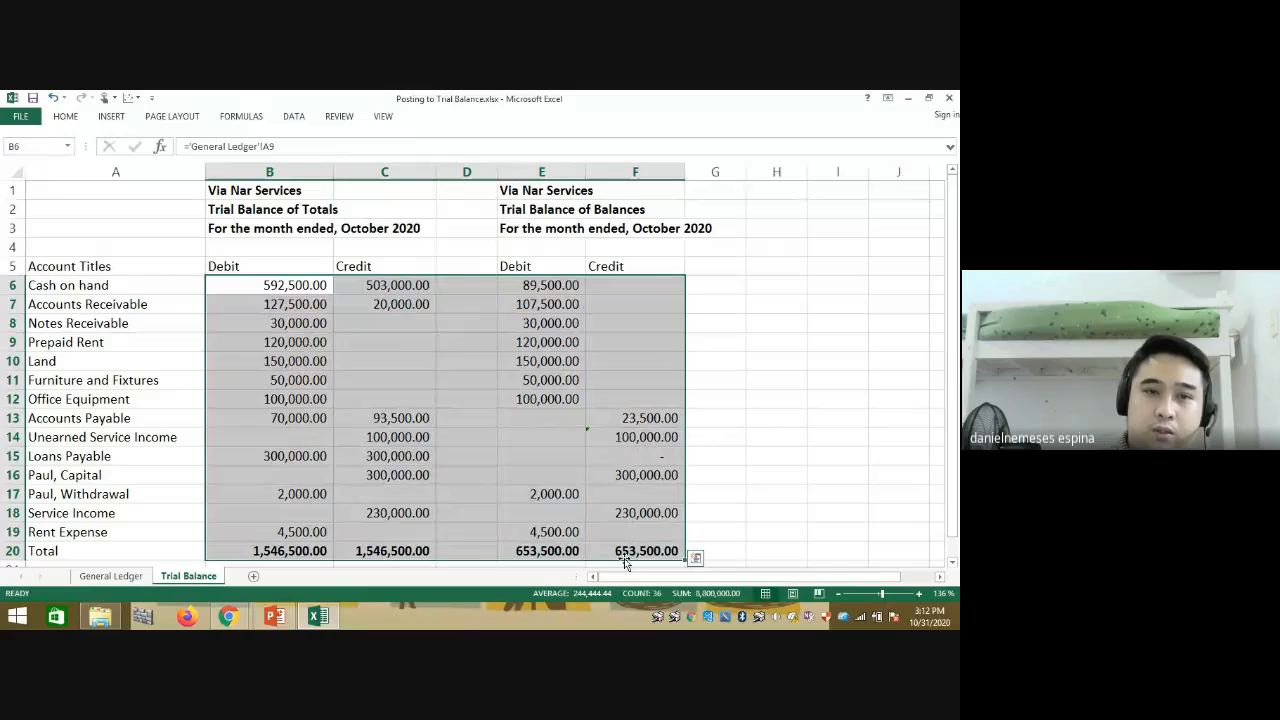
pyautogui.press('Delete')
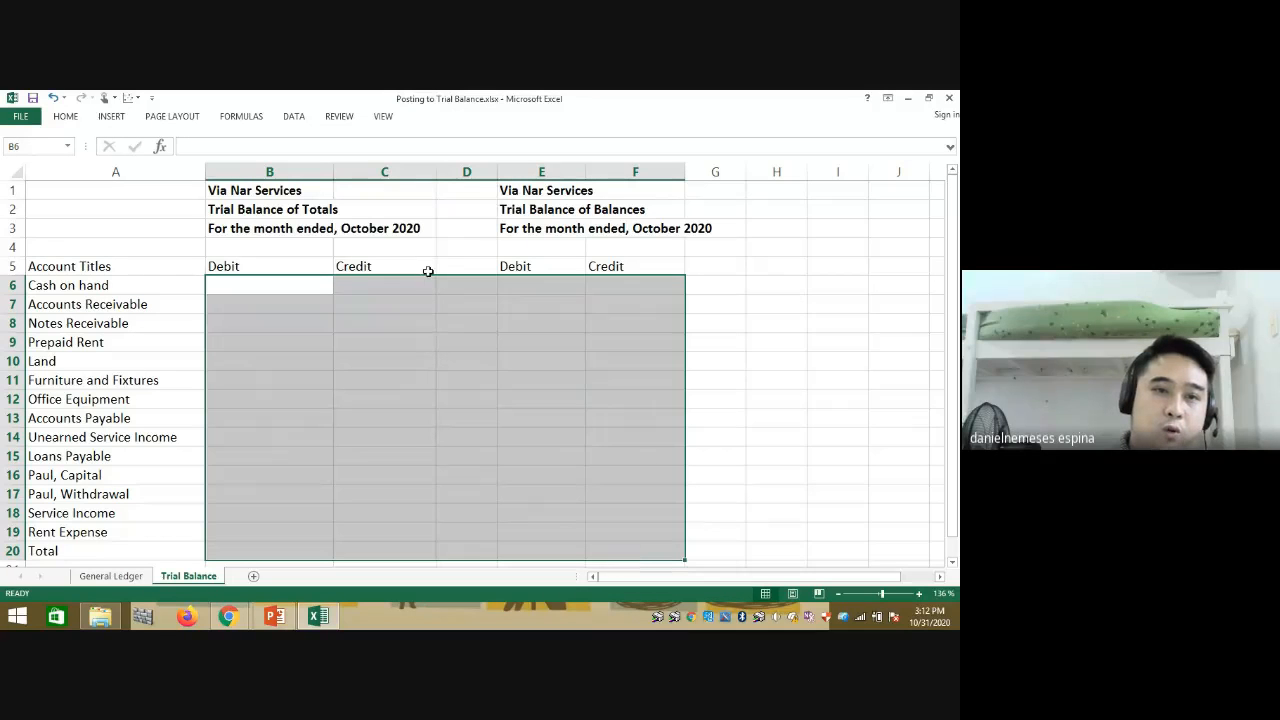
# Step: Link the Cash on hand debit total in cell B6 to the General Ledger with ='General Ledger'!A9
pyautogui.click(278, 283)
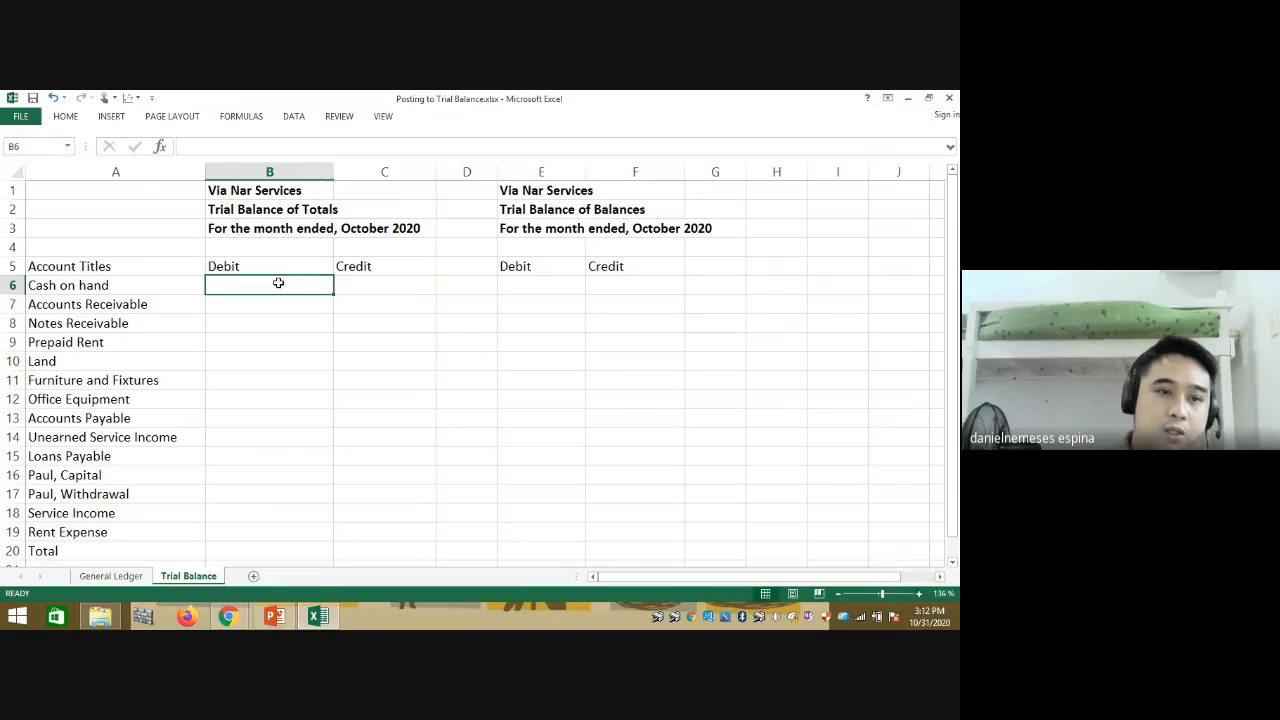
pyautogui.write('=')
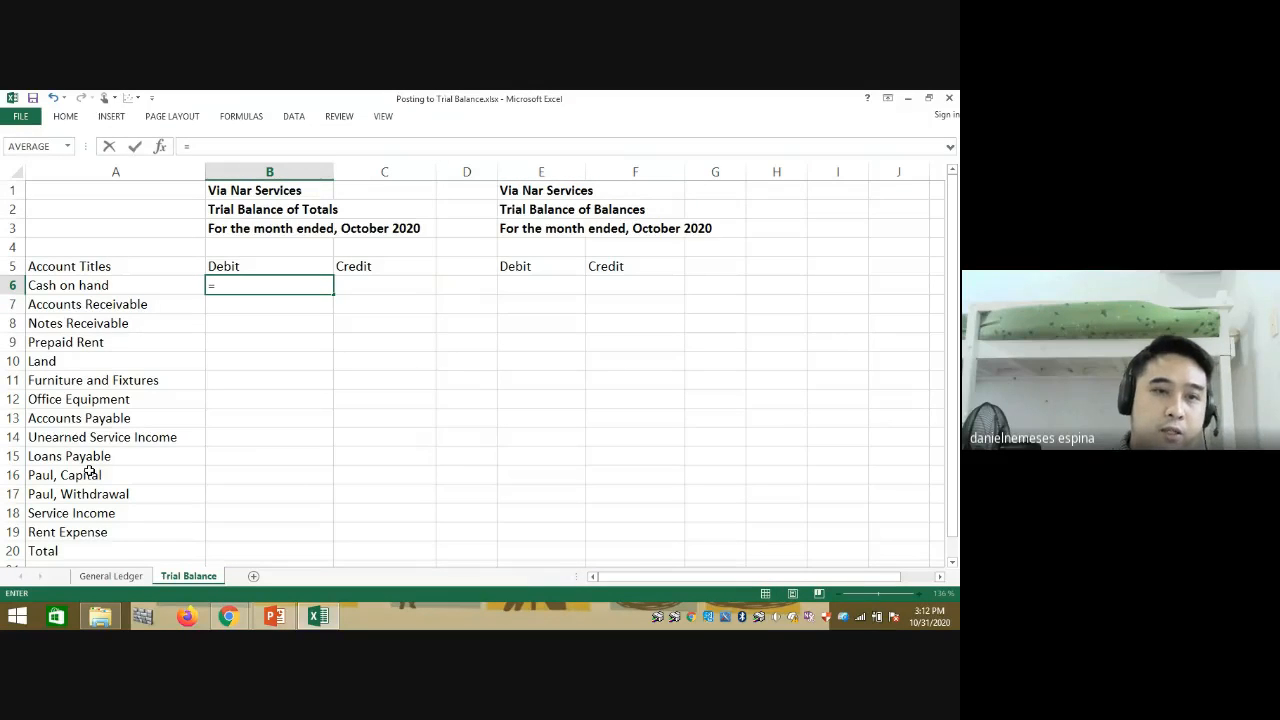
pyautogui.click(98, 580)
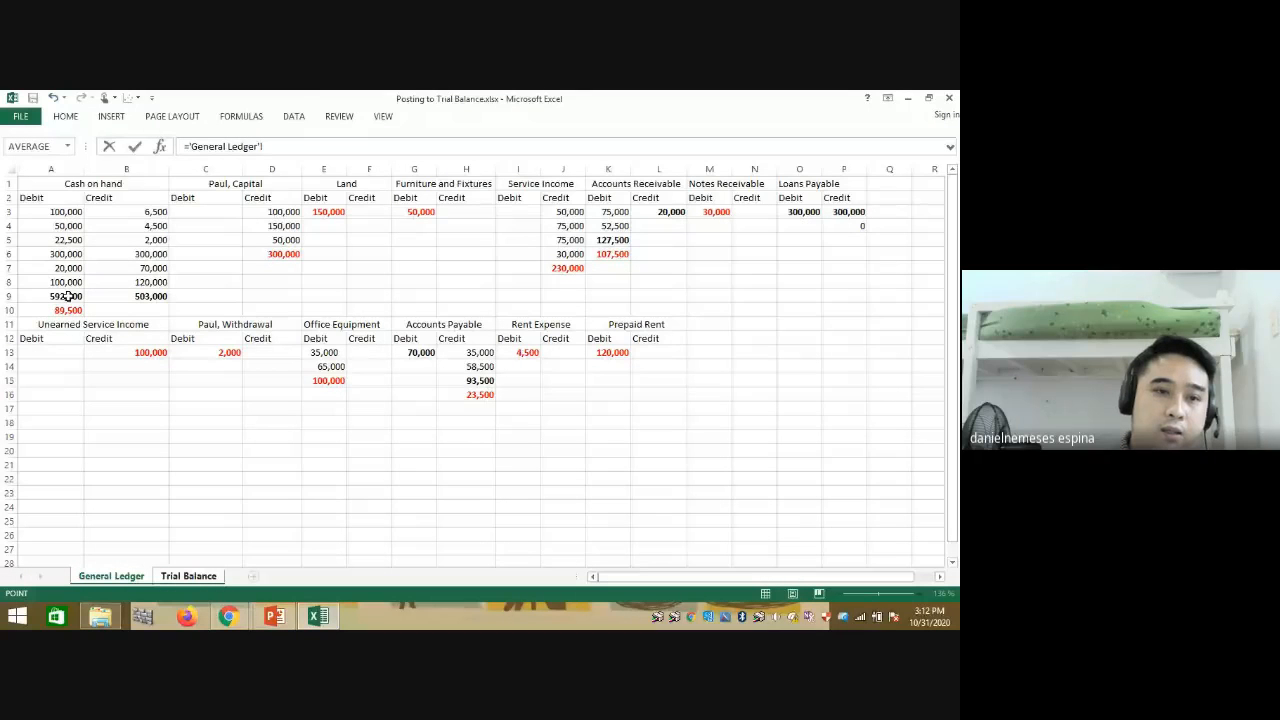
pyautogui.click(67, 296)
pyautogui.press('Return')
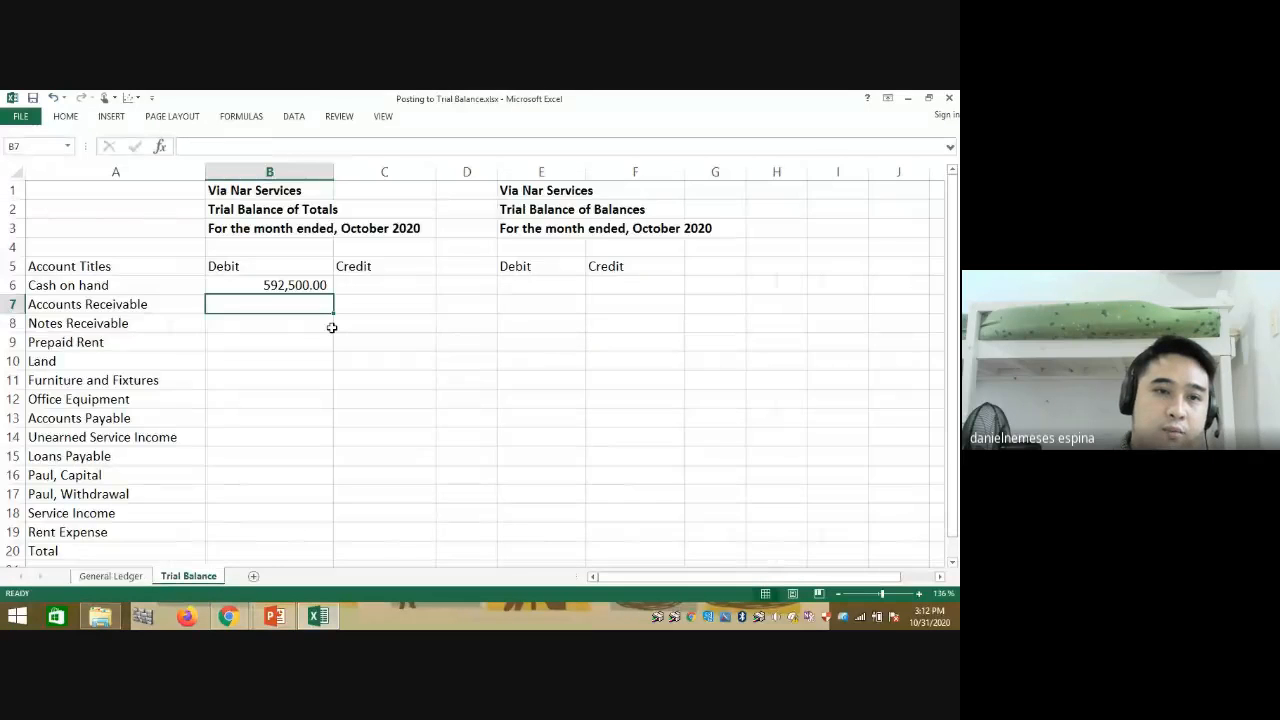
# Step: Link the Cash on hand credit total in cell C6 to the General Ledger with ='General Ledger'!B9
pyautogui.click(357, 285)
pyautogui.write('=')
pyautogui.click(110, 576)
pyautogui.click(150, 296)
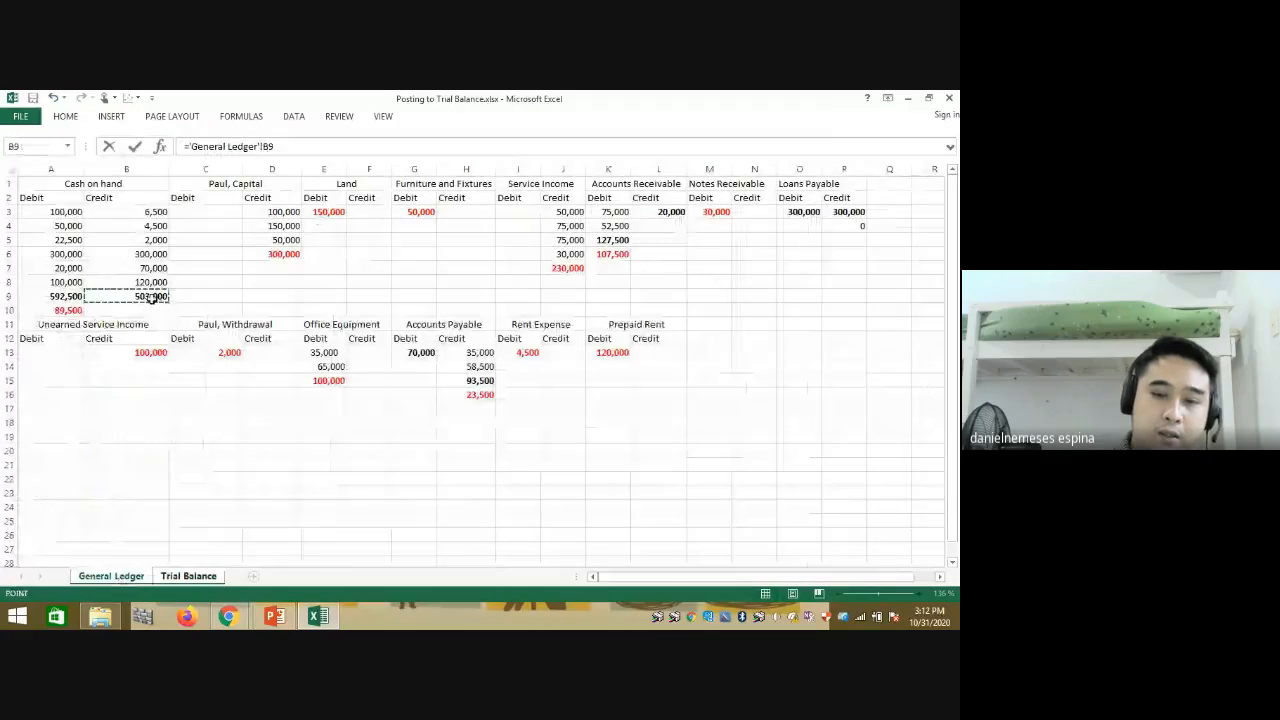
pyautogui.press('Return')
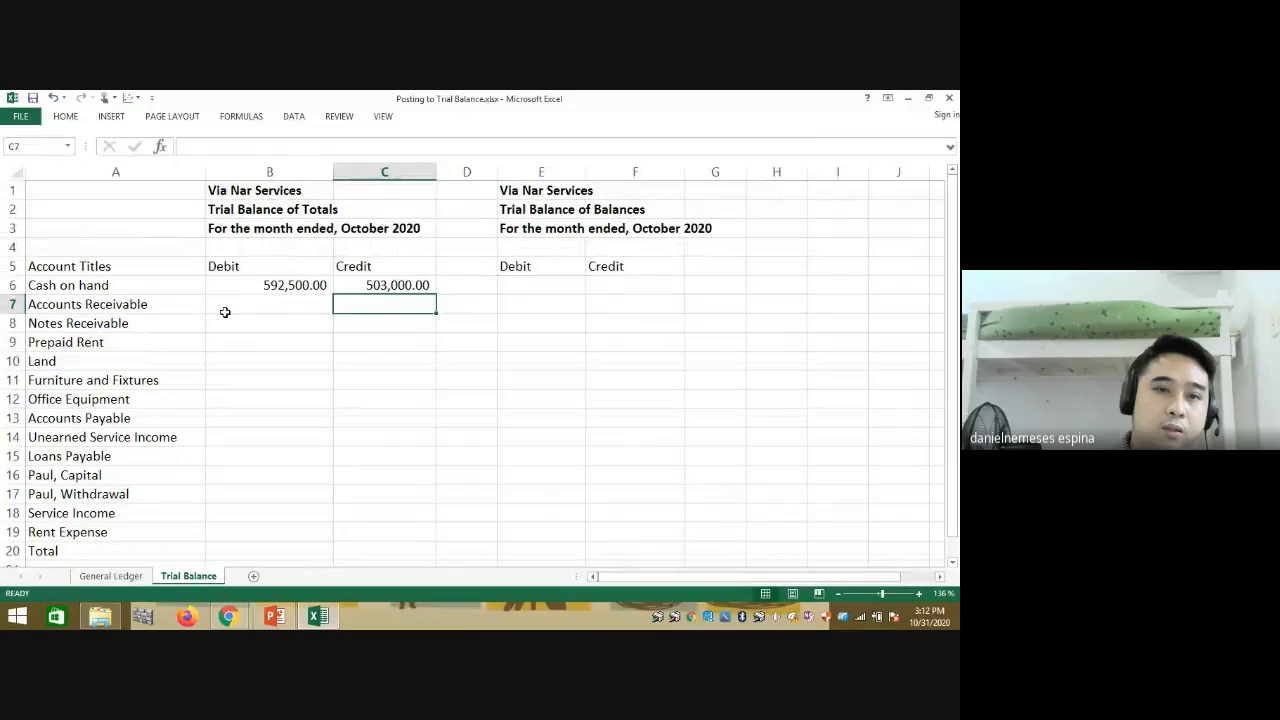
# Step: Link the Accounts Receivable debit total in cell B7 to General Ledger cell K5
pyautogui.click(295, 305)
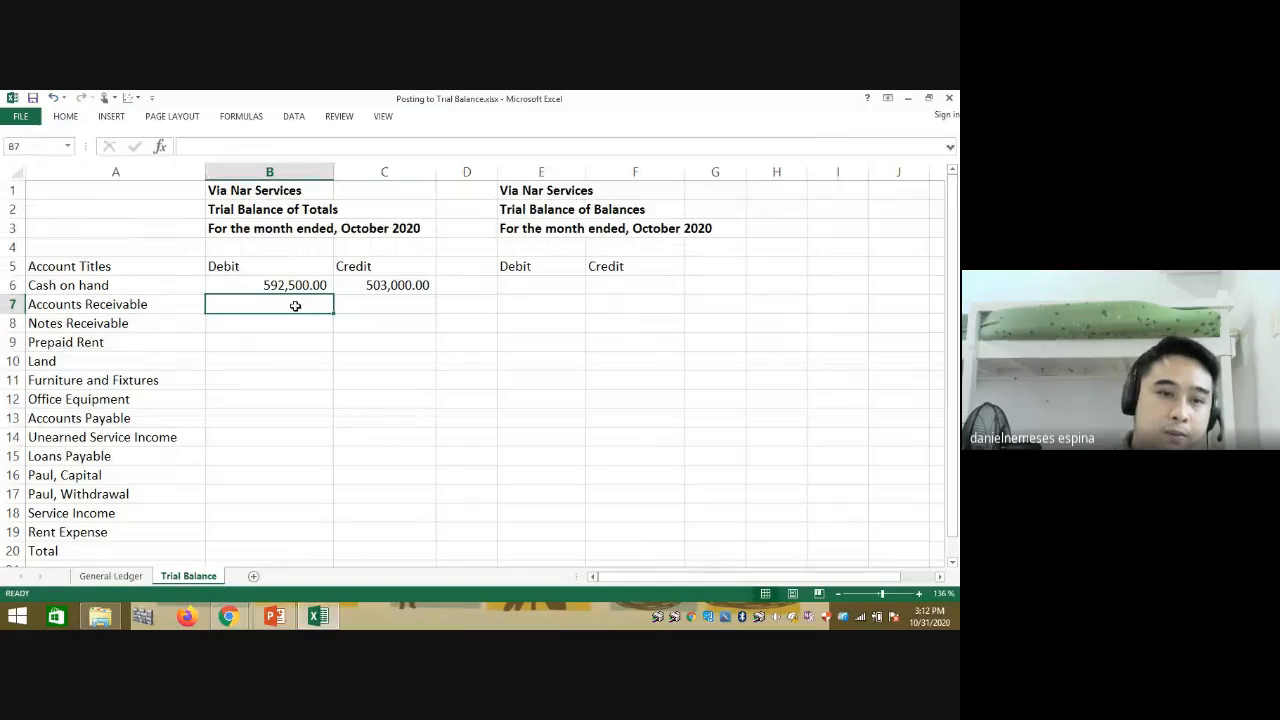
pyautogui.write('=')
pyautogui.click(111, 576)
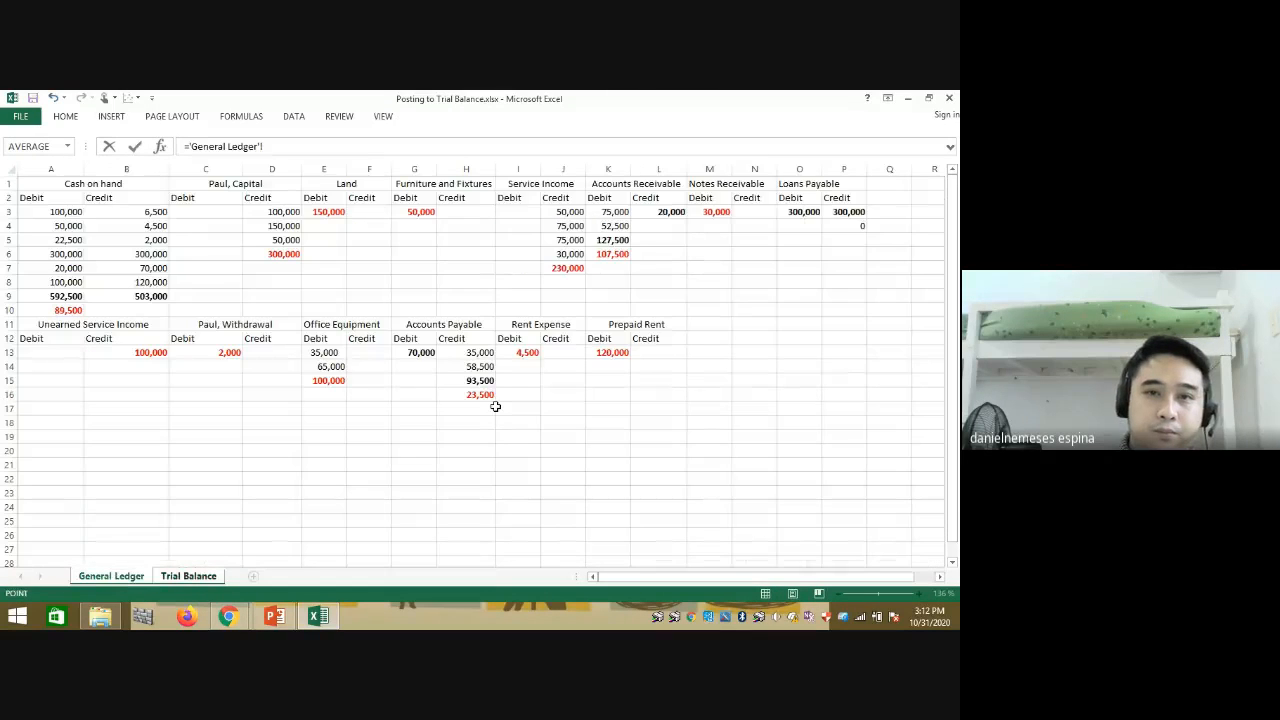
pyautogui.click(612, 240)
pyautogui.press('Return')
# Step: Link the Accounts Receivable credit in C7 to General Ledger cell L3 and the Notes Receivable debit in B8 to General Ledger cell M3
pyautogui.click(388, 304)
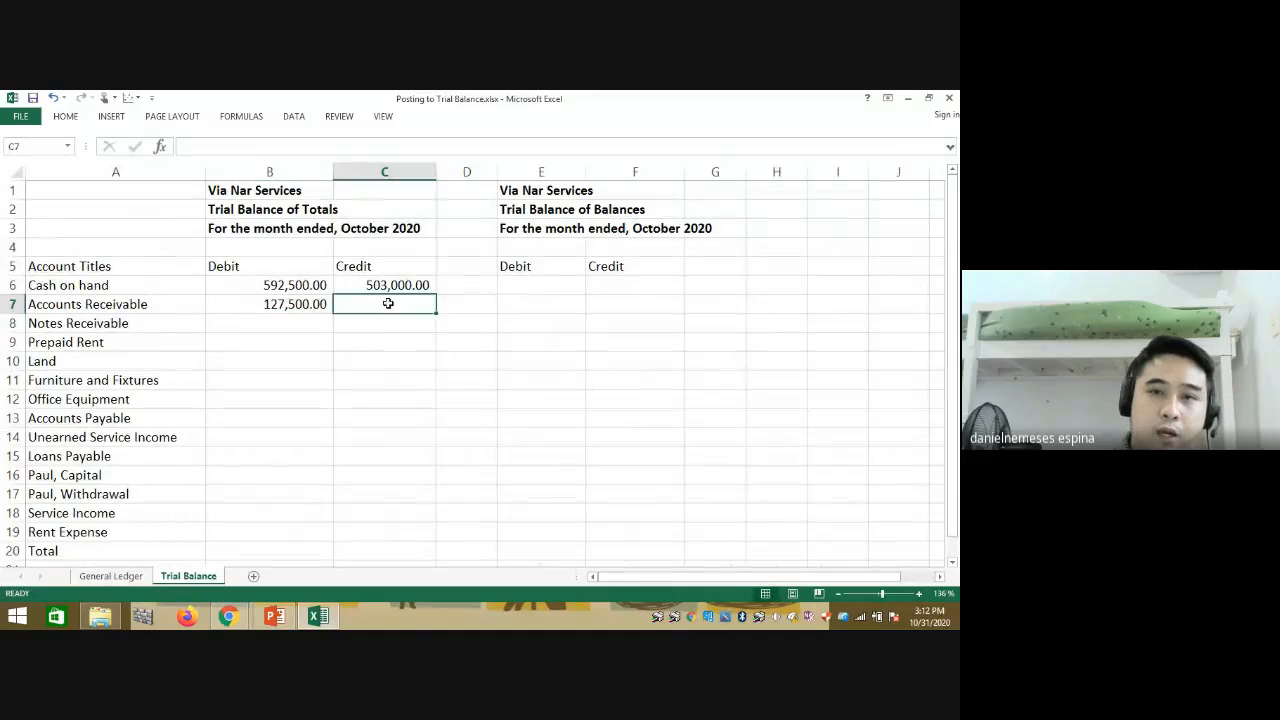
pyautogui.write('=')
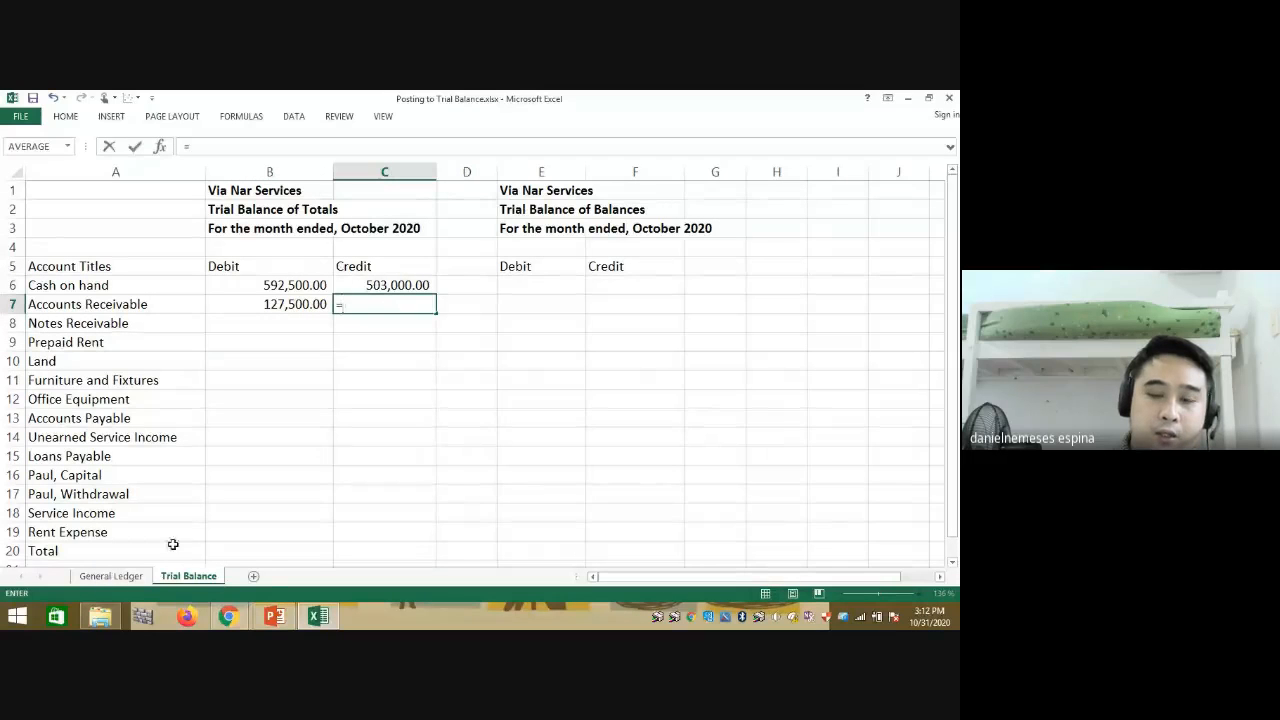
pyautogui.click(118, 578)
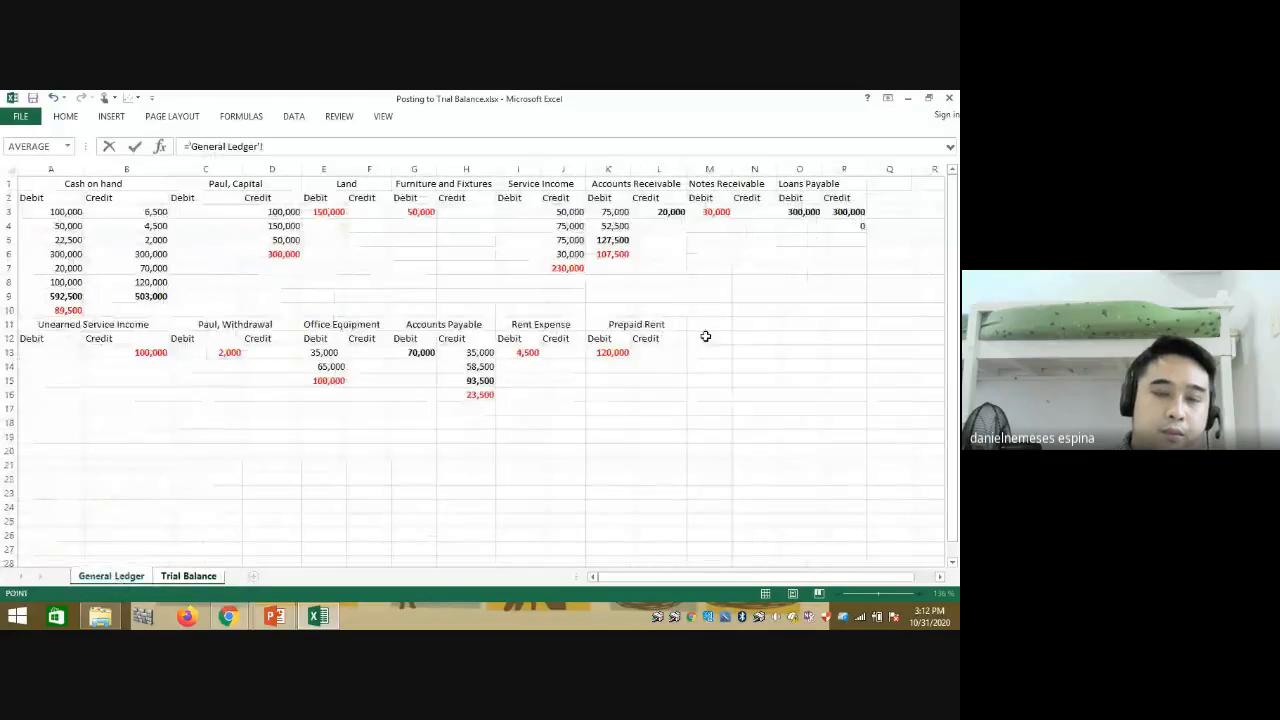
pyautogui.click(656, 212)
pyautogui.click(710, 212)
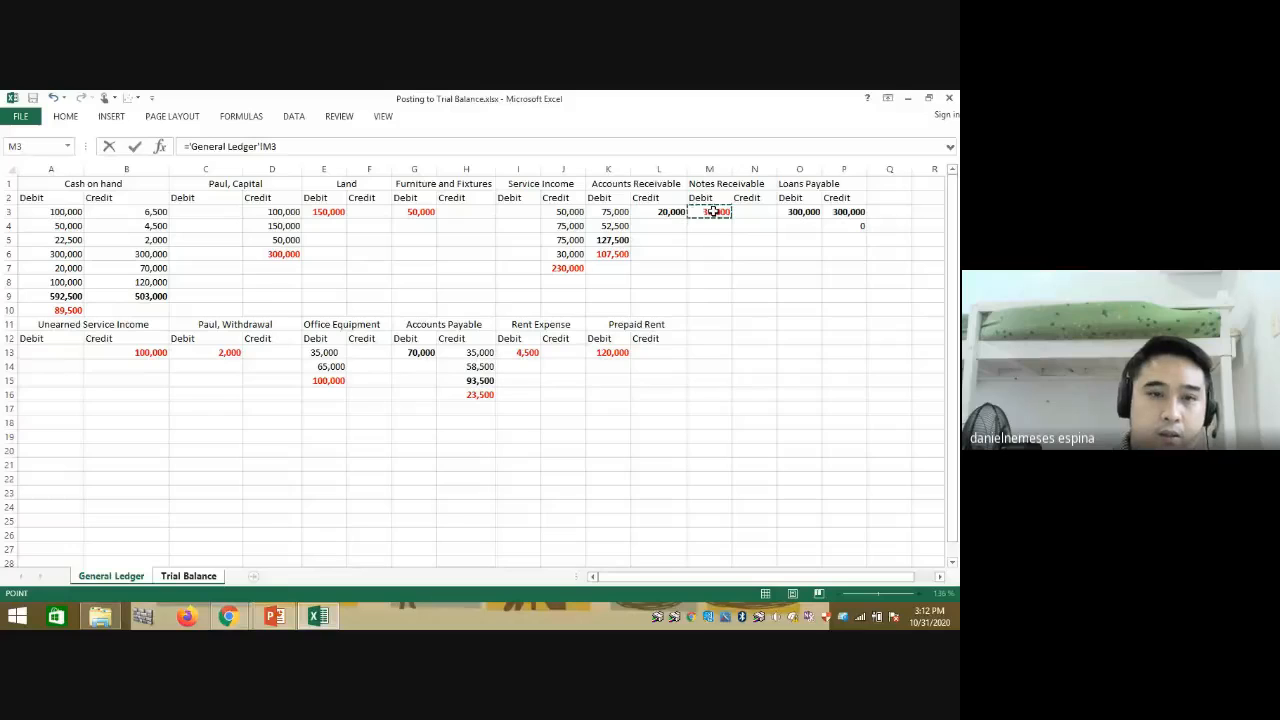
pyautogui.press('Return')
# Step: Link the Prepaid Rent debit in cell B9 to General Ledger cell K13
pyautogui.write('=')
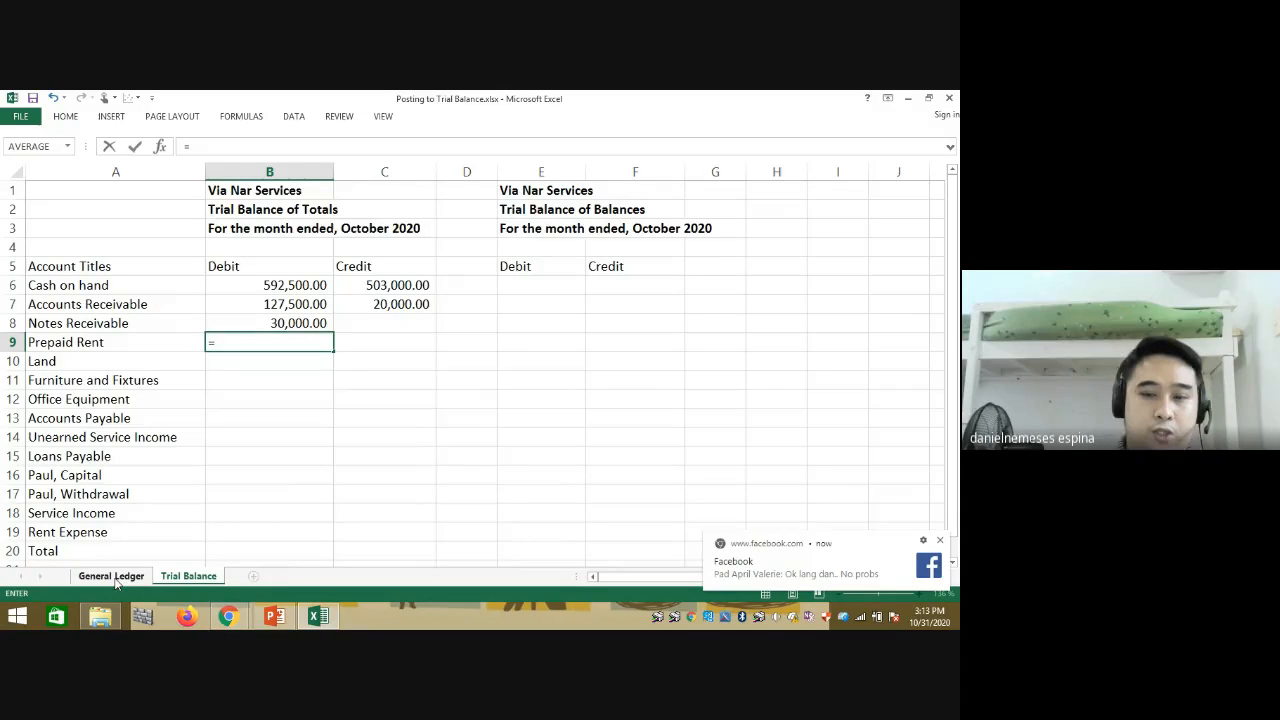
pyautogui.click(111, 576)
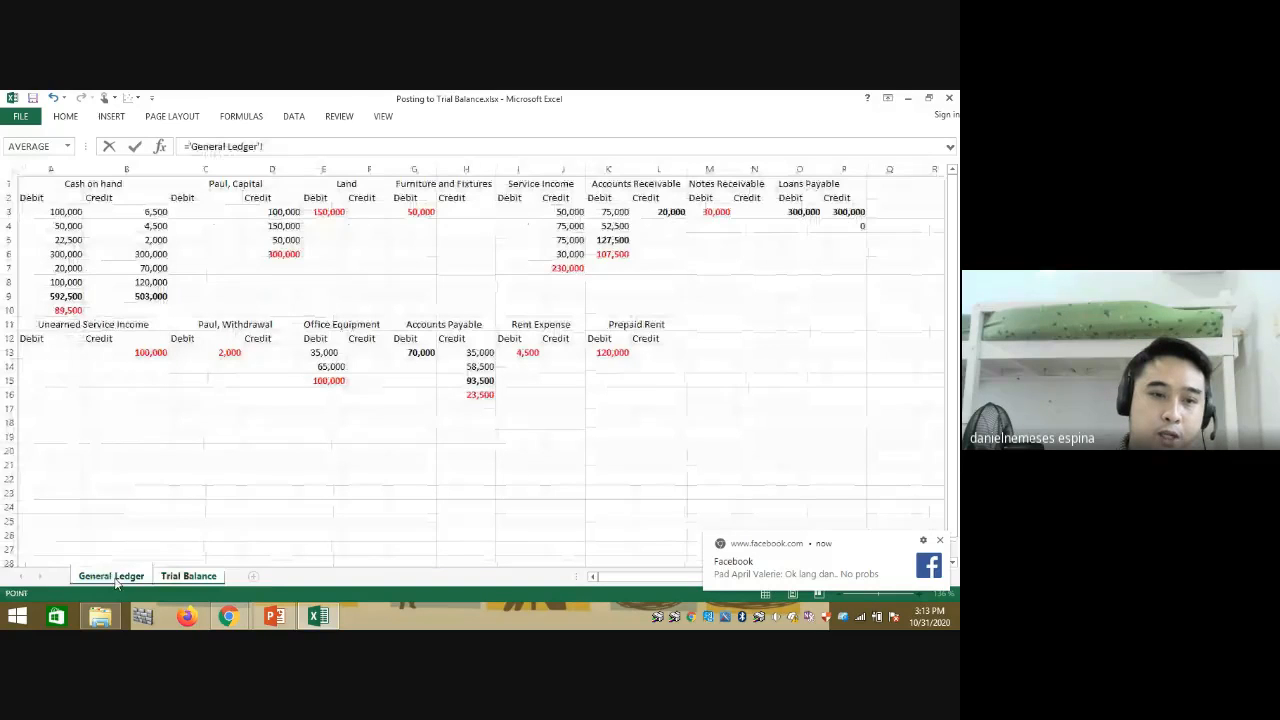
pyautogui.click(610, 352)
pyautogui.press('Return')
# Step: Link the Land debit in cell B10 to the General Ledger with ='General Ledger'!E3
pyautogui.write('=')
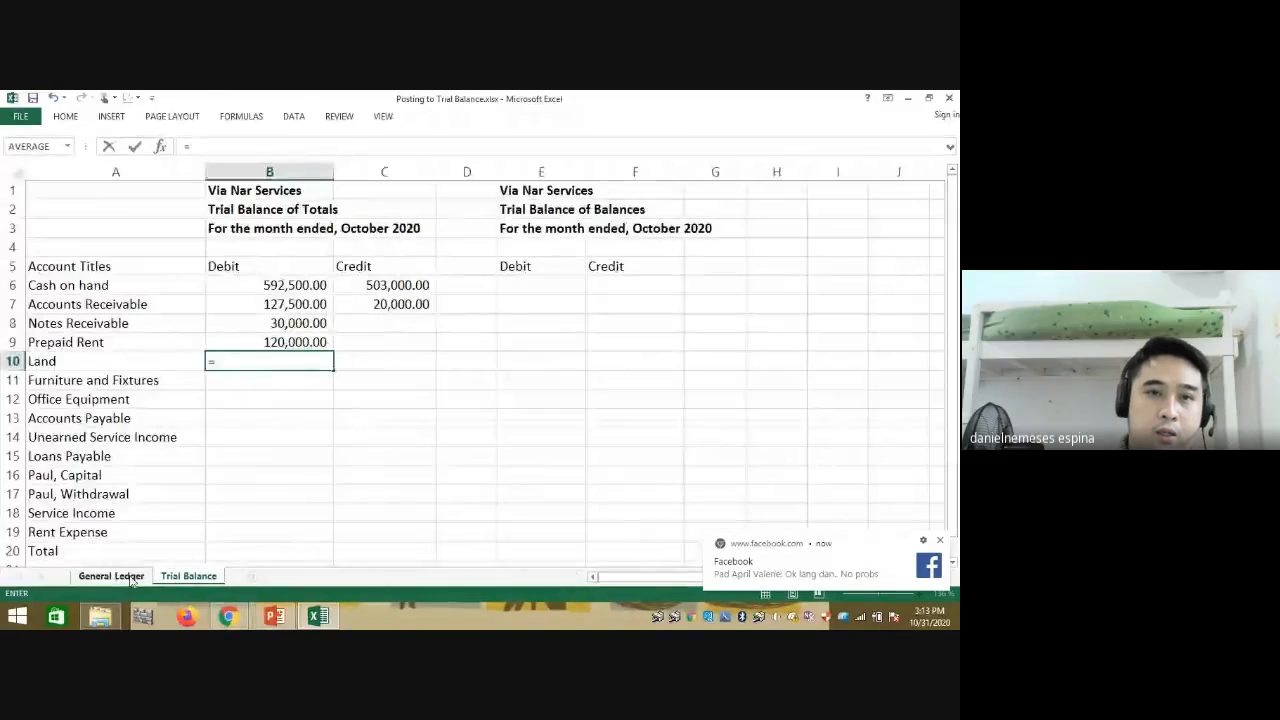
pyautogui.click(111, 576)
pyautogui.click(333, 213)
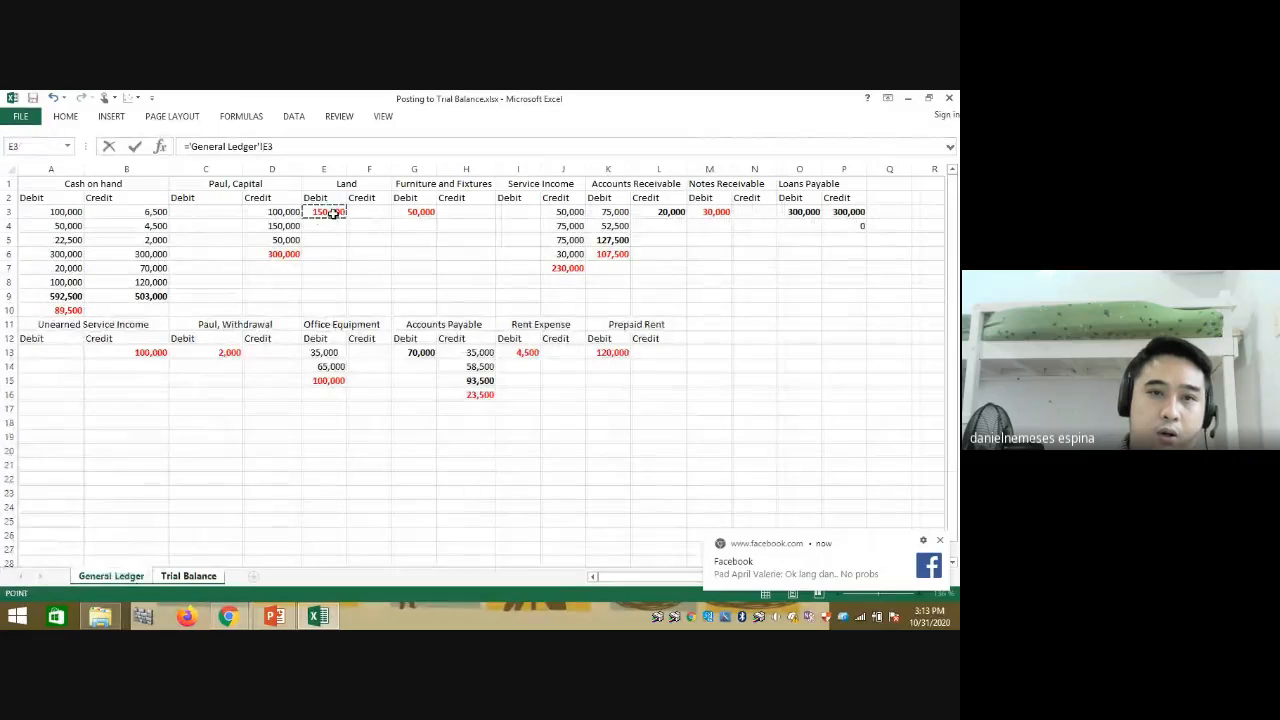
pyautogui.press('Return')
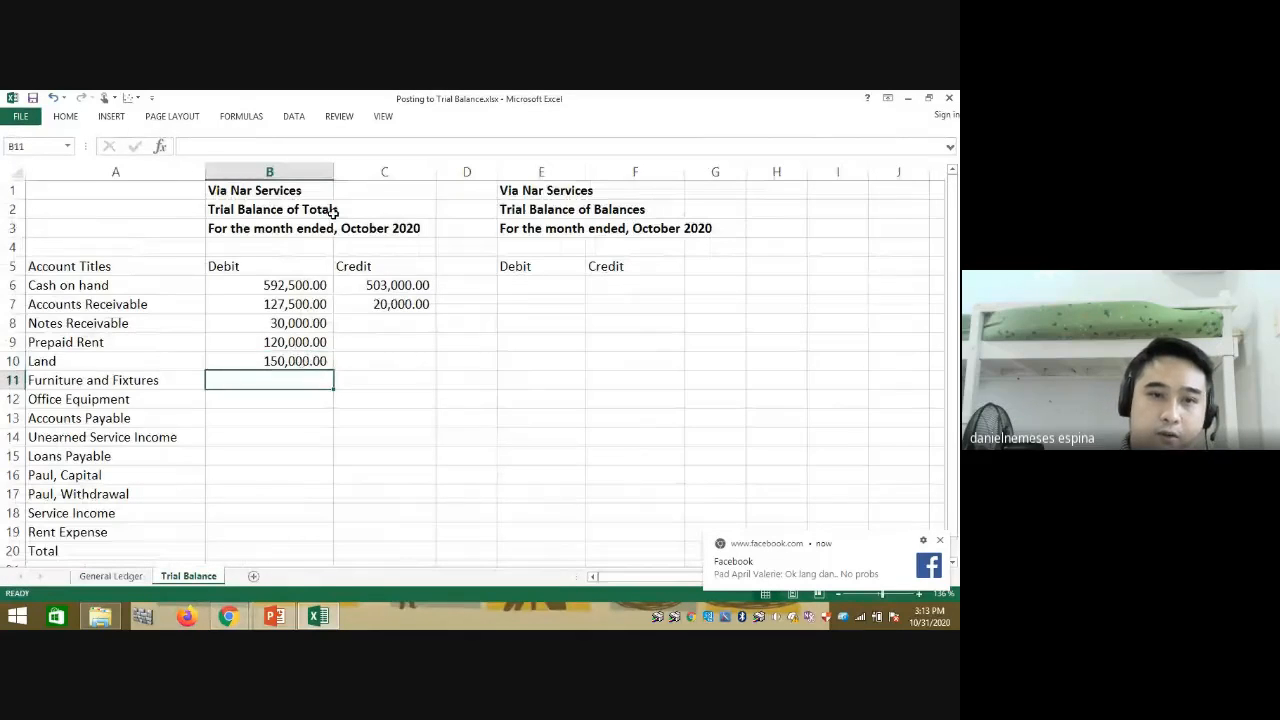
# Step: Link the Furniture and Fixtures debit in cell B11 to the General Ledger with ='General Ledger'!G3
pyautogui.write('=')
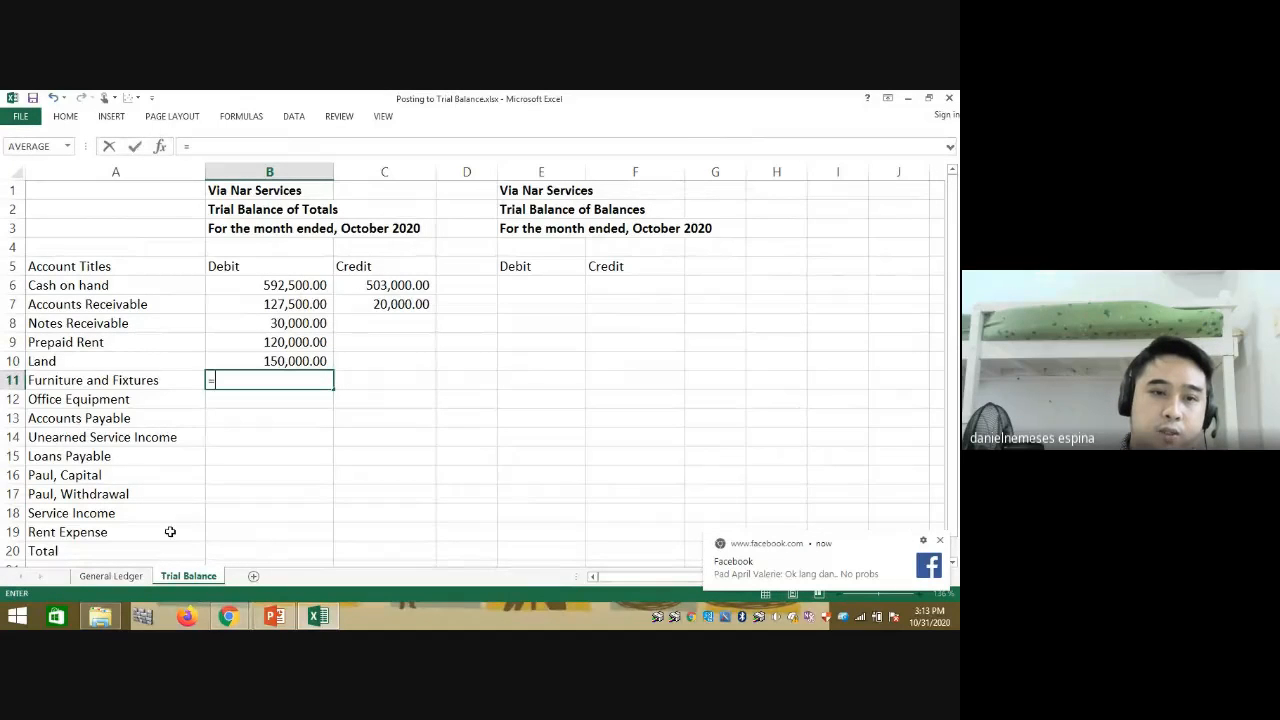
pyautogui.click(129, 578)
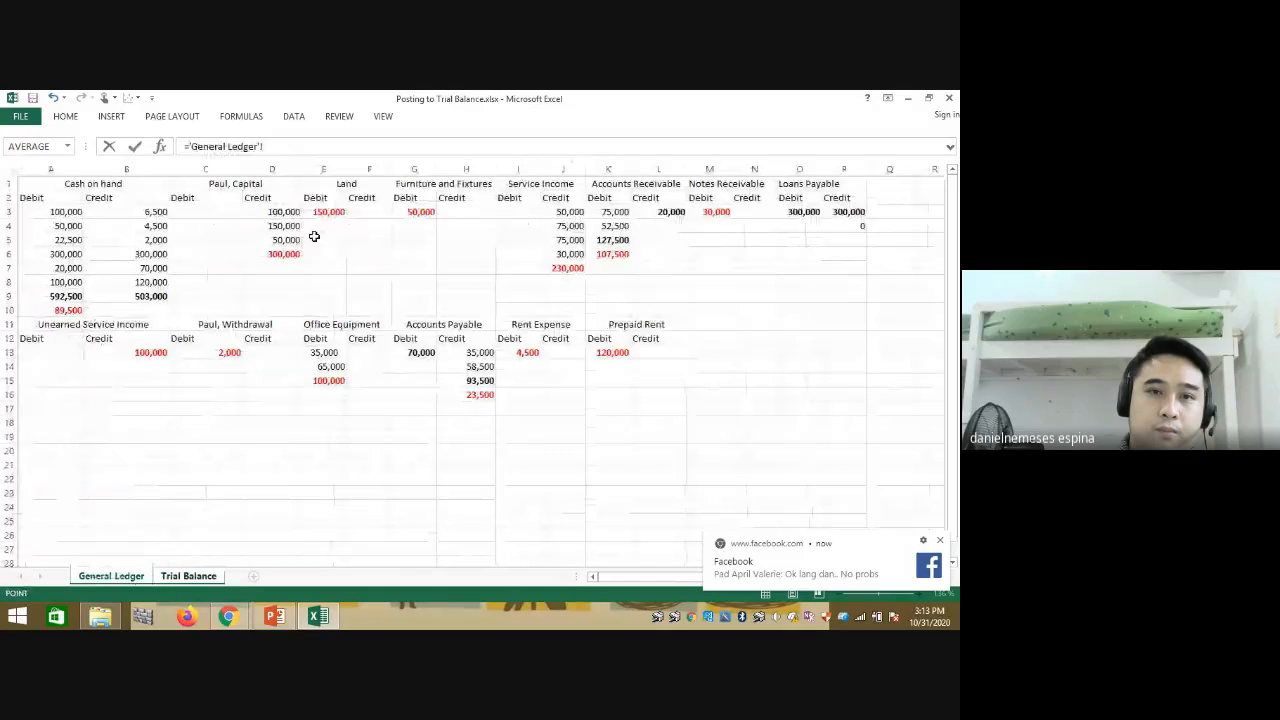
pyautogui.click(428, 215)
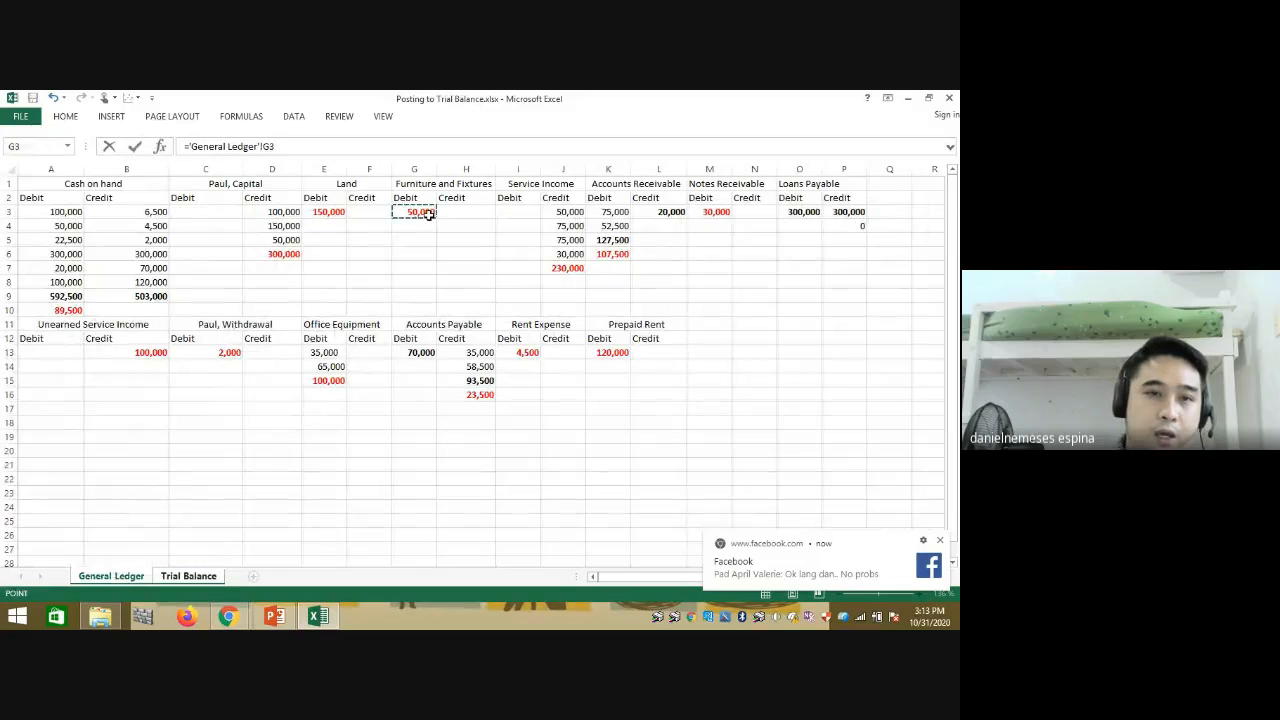
pyautogui.press('Return')
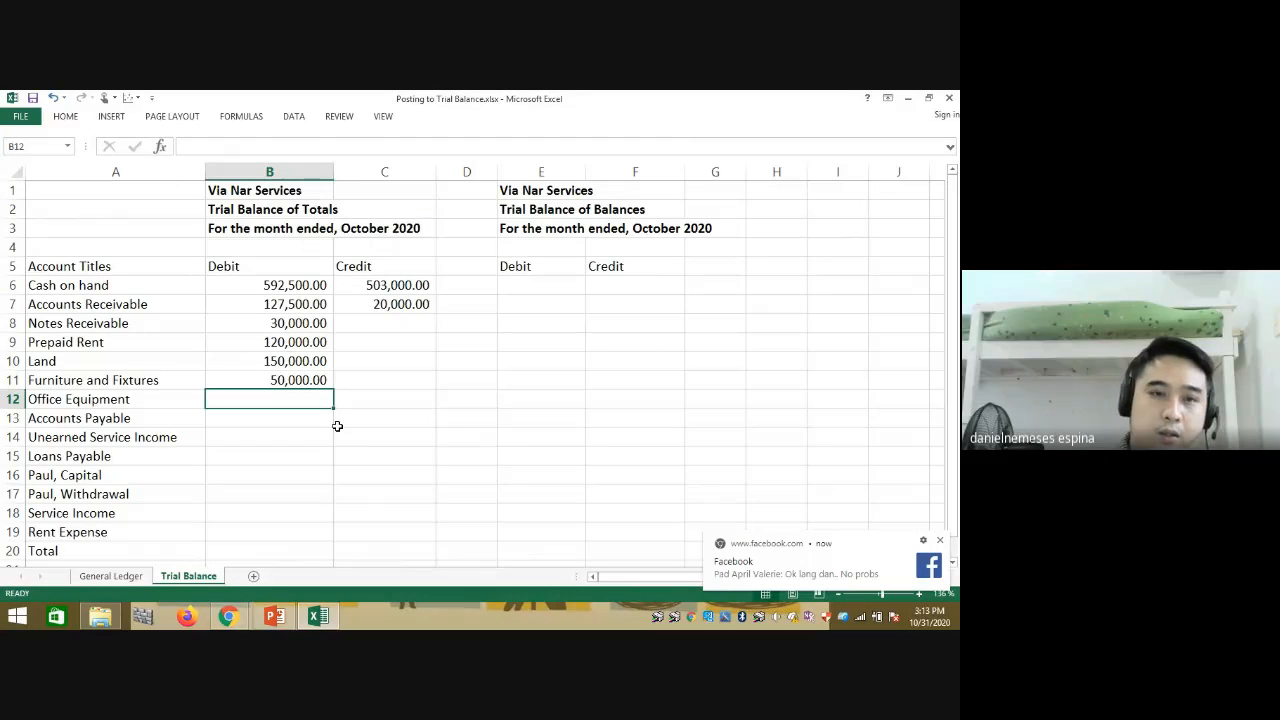